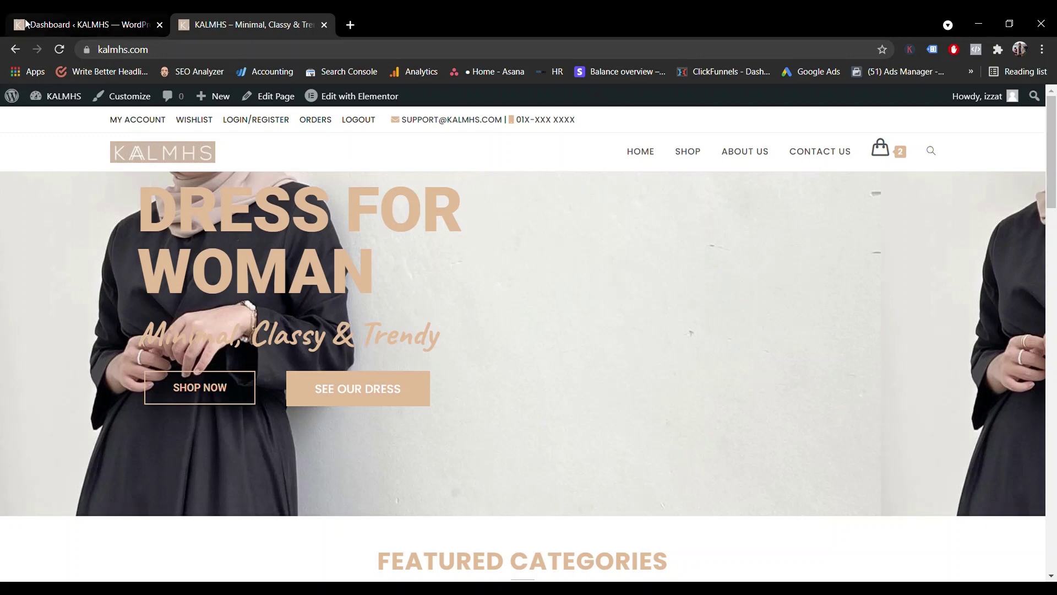
Open the page for adding new plugins in the KALMHS site's WordPress admin.
{"action": "left_click", "coordinate": [82, 18]}
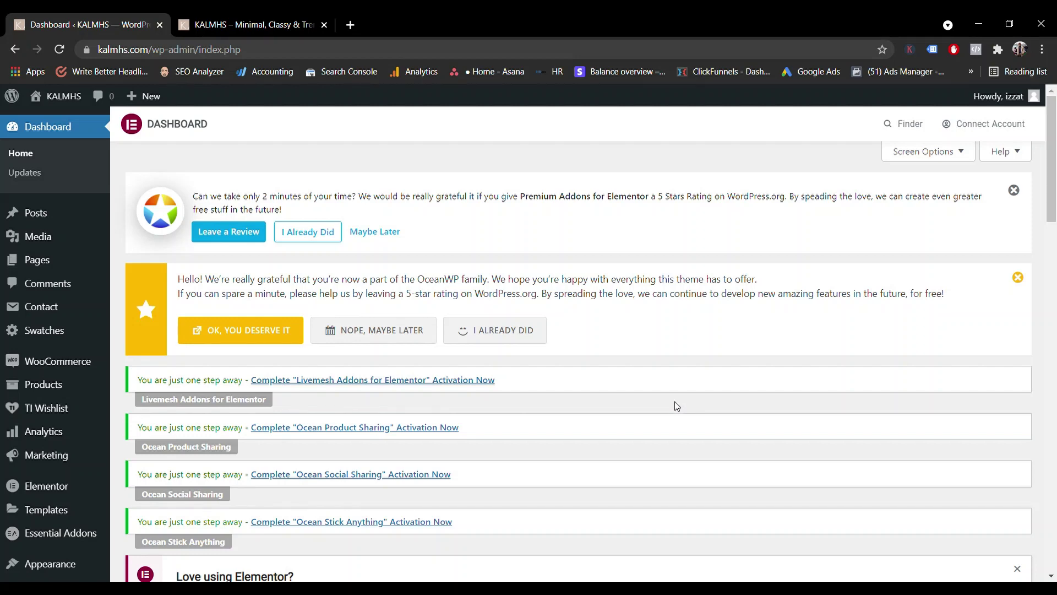
{"action": "scroll", "coordinate": [60, 343], "scroll_direction": "down", "scroll_amount": 3}
{"action": "scroll", "coordinate": [59, 340], "scroll_direction": "down", "scroll_amount": 2}
{"action": "mouse_move", "coordinate": [52, 385]}
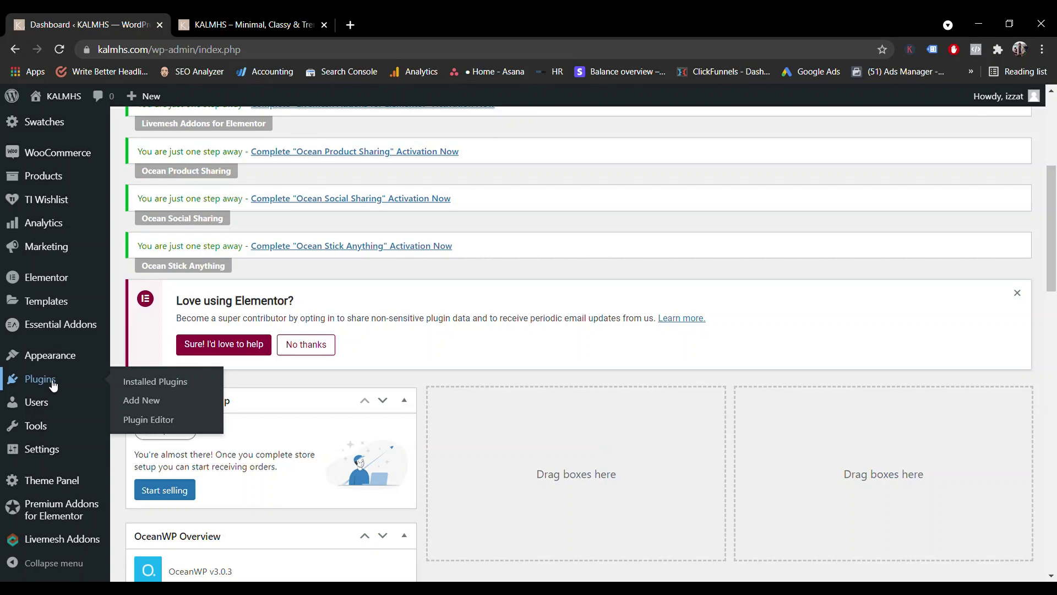
{"action": "left_click", "coordinate": [159, 405]}
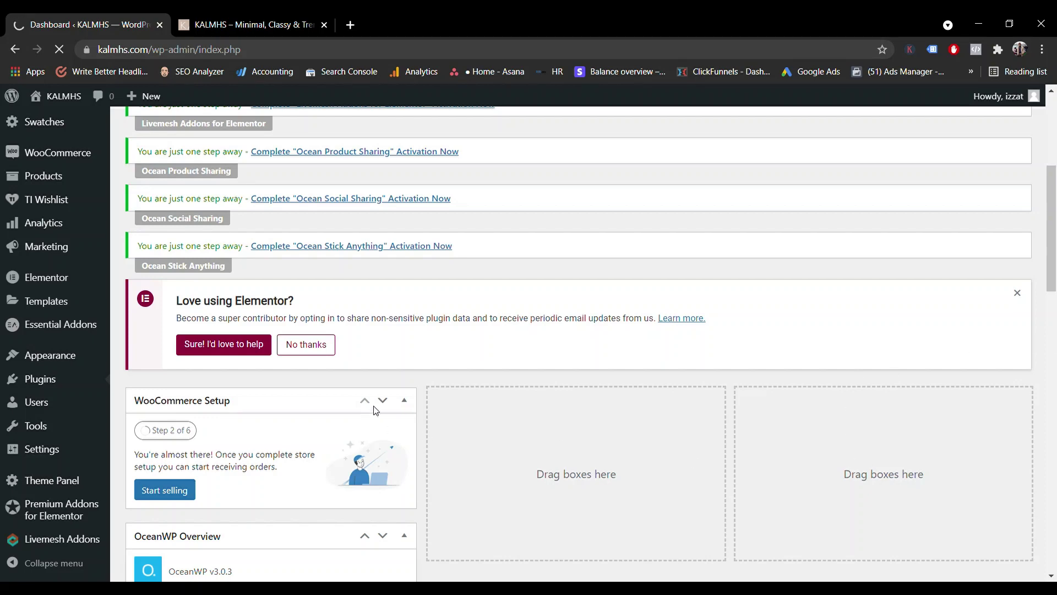
Search the plugin directory for "whatsapp".
{"action": "scroll", "coordinate": [730, 407], "scroll_direction": "down", "scroll_amount": 5}
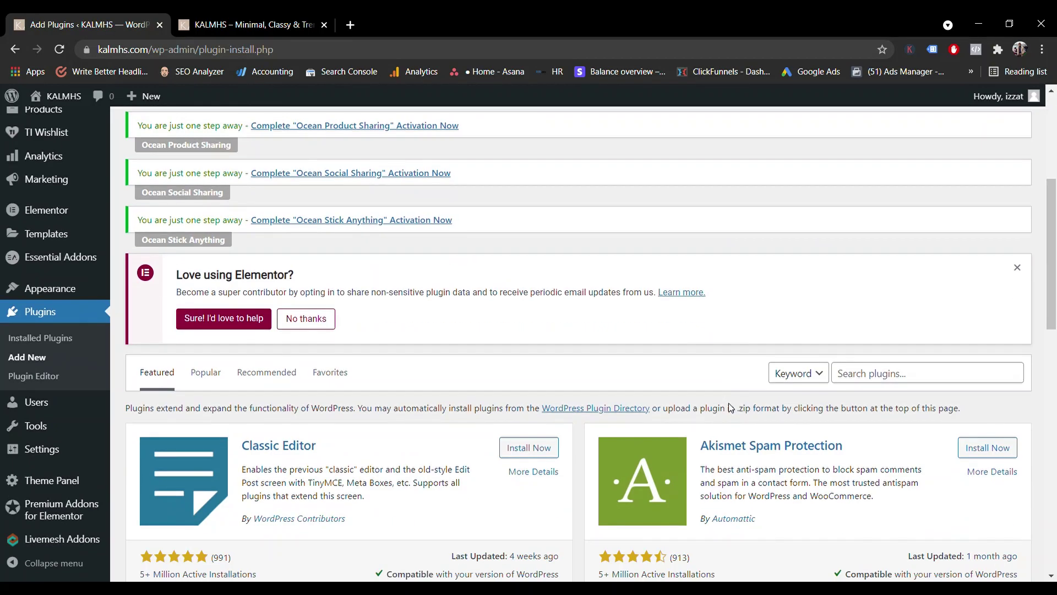
{"action": "left_click", "coordinate": [919, 383]}
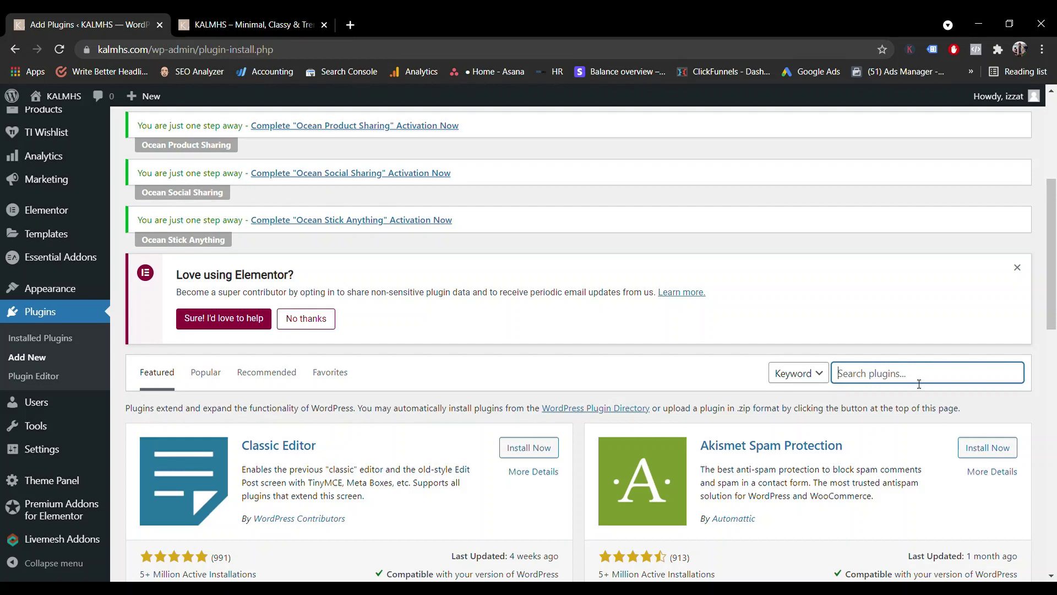
{"action": "type", "text": "whatsapp"}
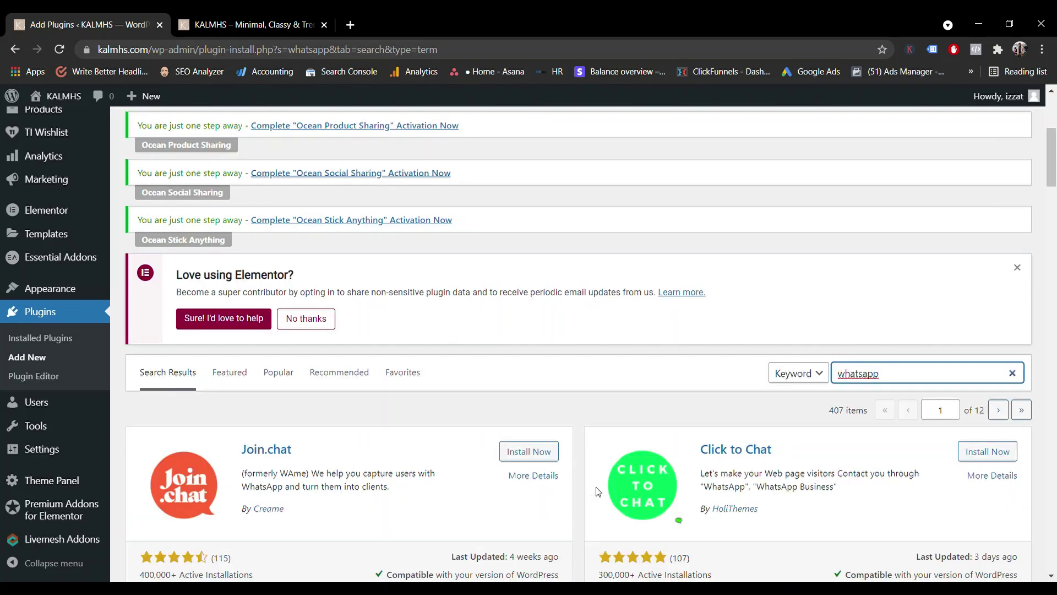
Look through the WhatsApp plugin results and install the Join.chat plugin.
{"action": "scroll", "coordinate": [653, 470], "scroll_direction": "down", "scroll_amount": 3}
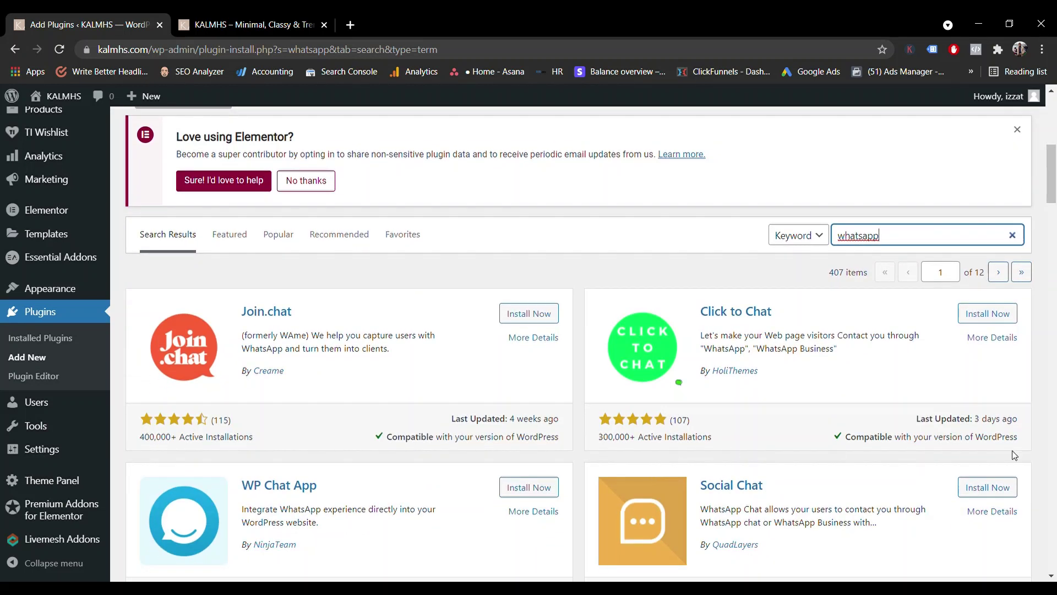
{"action": "scroll", "coordinate": [945, 472], "scroll_direction": "down", "scroll_amount": 1}
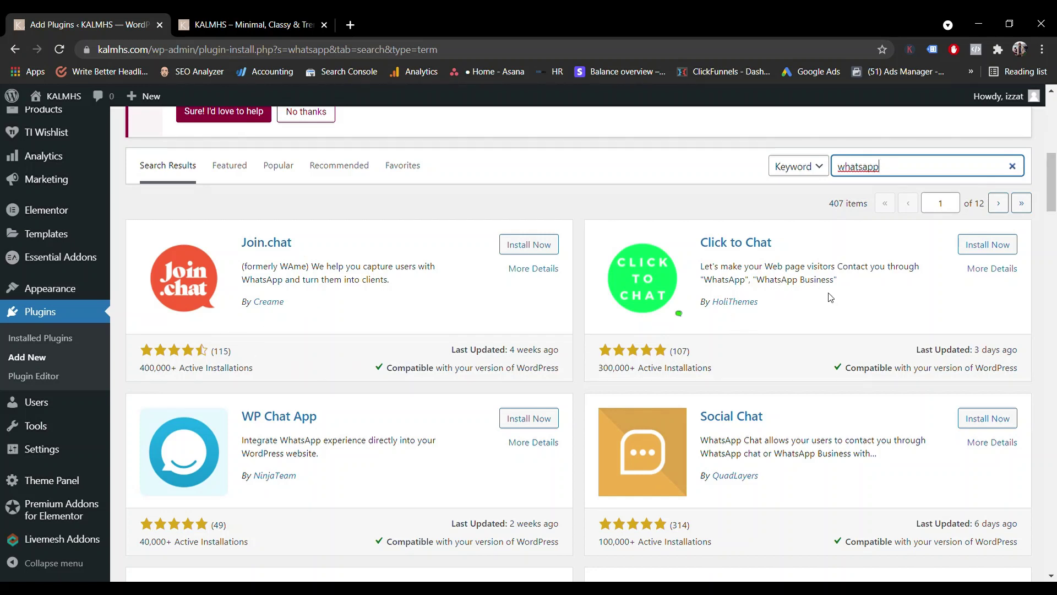
{"action": "scroll", "coordinate": [574, 307], "scroll_direction": "down", "scroll_amount": 1}
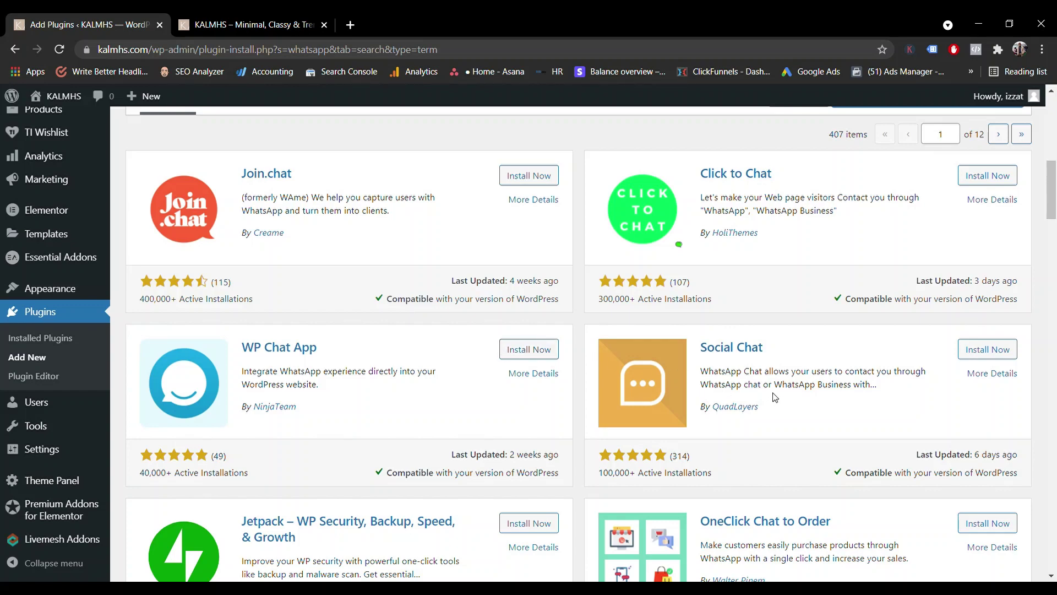
{"action": "scroll", "coordinate": [844, 401], "scroll_direction": "down", "scroll_amount": 3}
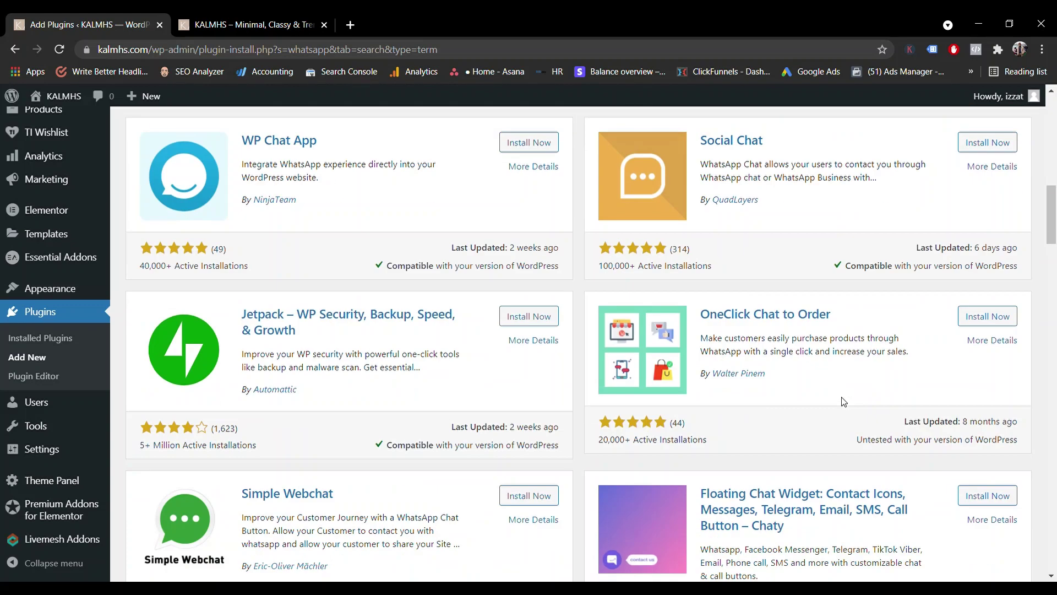
{"action": "scroll", "coordinate": [844, 401], "scroll_direction": "up", "scroll_amount": 5}
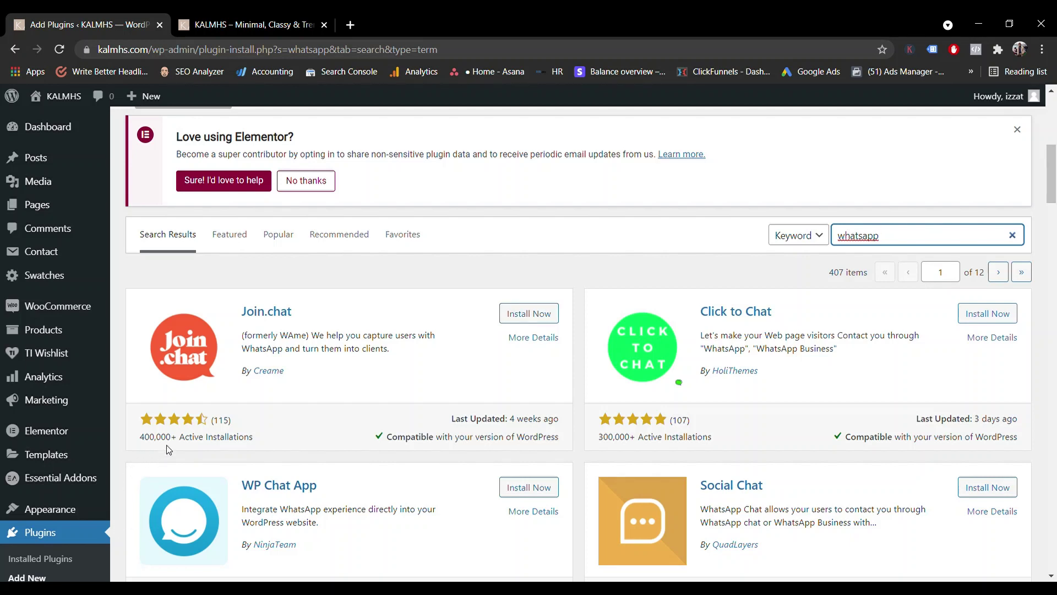
{"action": "scroll", "coordinate": [225, 447], "scroll_direction": "down", "scroll_amount": 1}
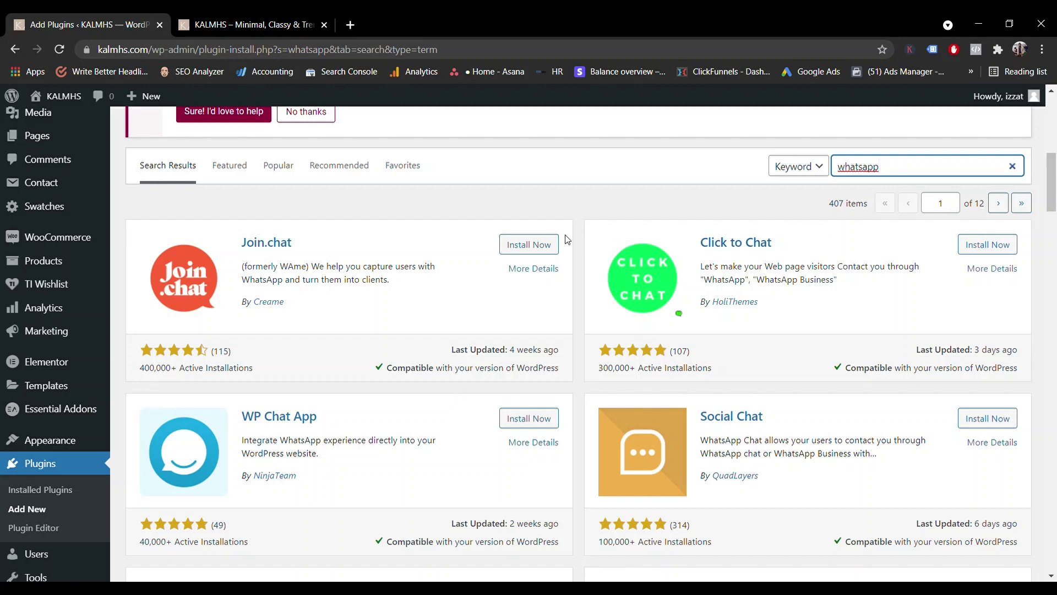
{"action": "left_click", "coordinate": [551, 250]}
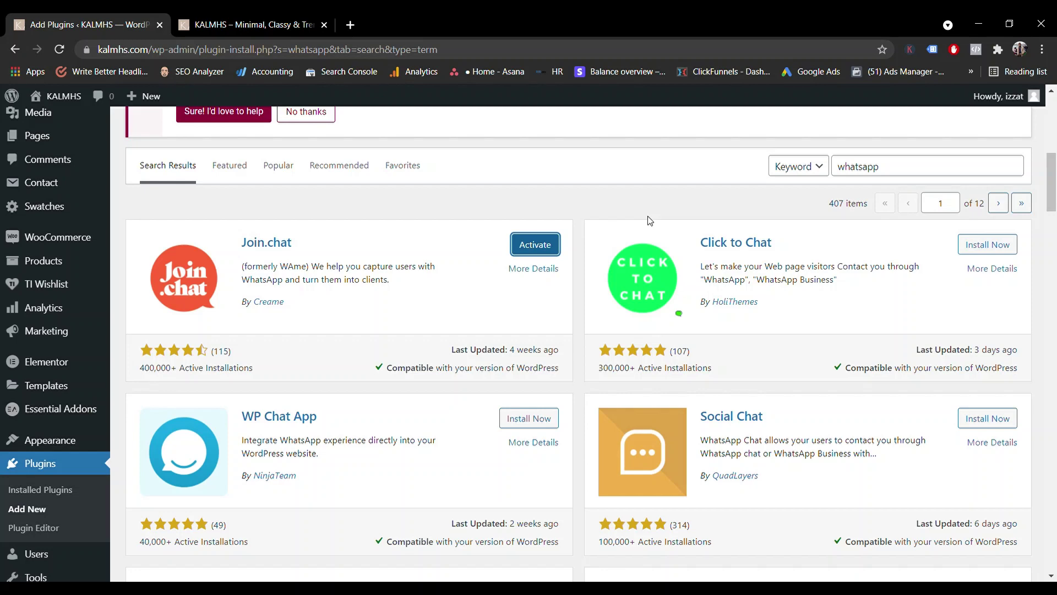
View the storefront home page down to its featured categories and return to the plugin results.
{"action": "left_click", "coordinate": [248, 24]}
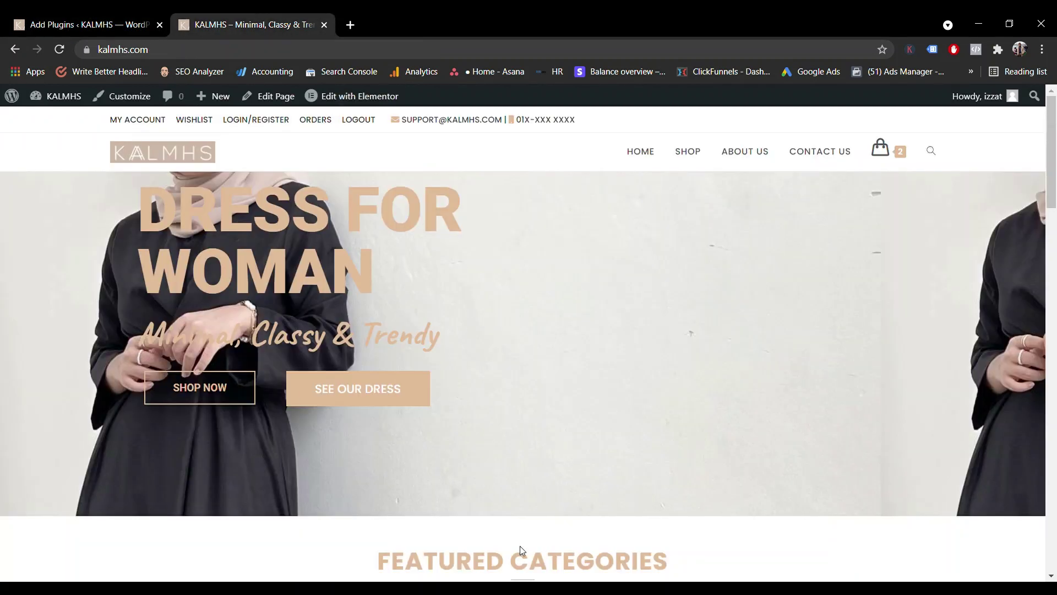
{"action": "scroll", "coordinate": [834, 373], "scroll_direction": "down", "scroll_amount": 8}
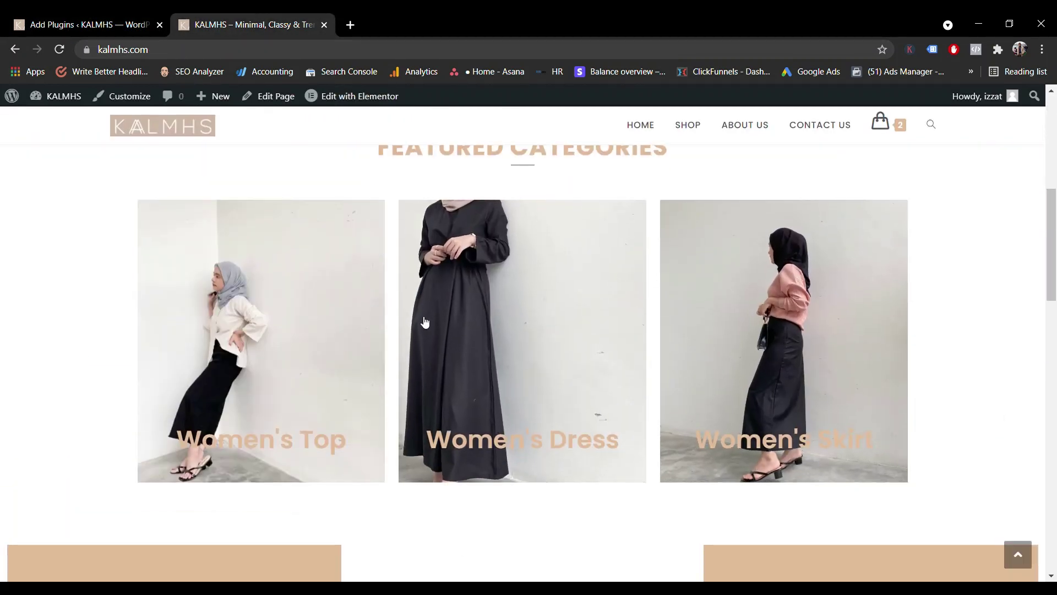
{"action": "scroll", "coordinate": [974, 363], "scroll_direction": "up", "scroll_amount": 2}
{"action": "scroll", "coordinate": [976, 415], "scroll_direction": "down", "scroll_amount": 2}
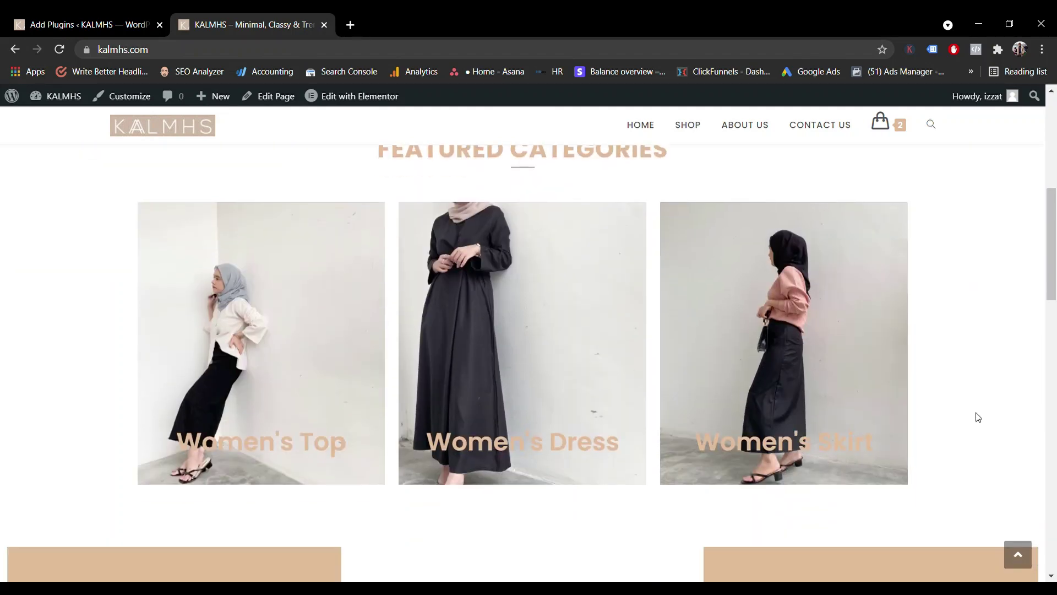
{"action": "left_click", "coordinate": [131, 19]}
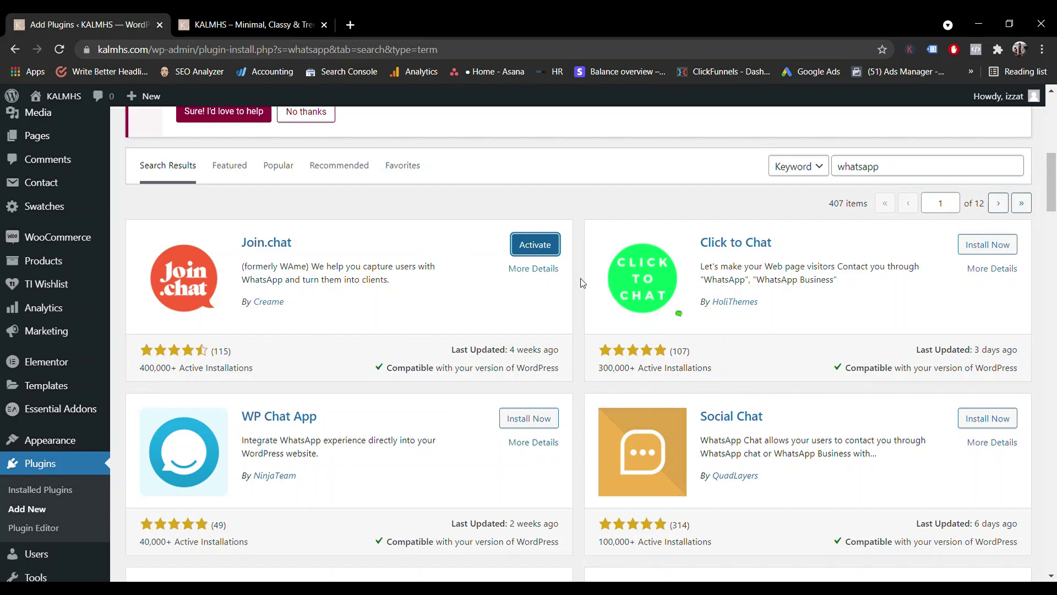
Activate the Join.chat plugin and locate its entry in the list of installed plugins.
{"action": "left_click", "coordinate": [547, 252]}
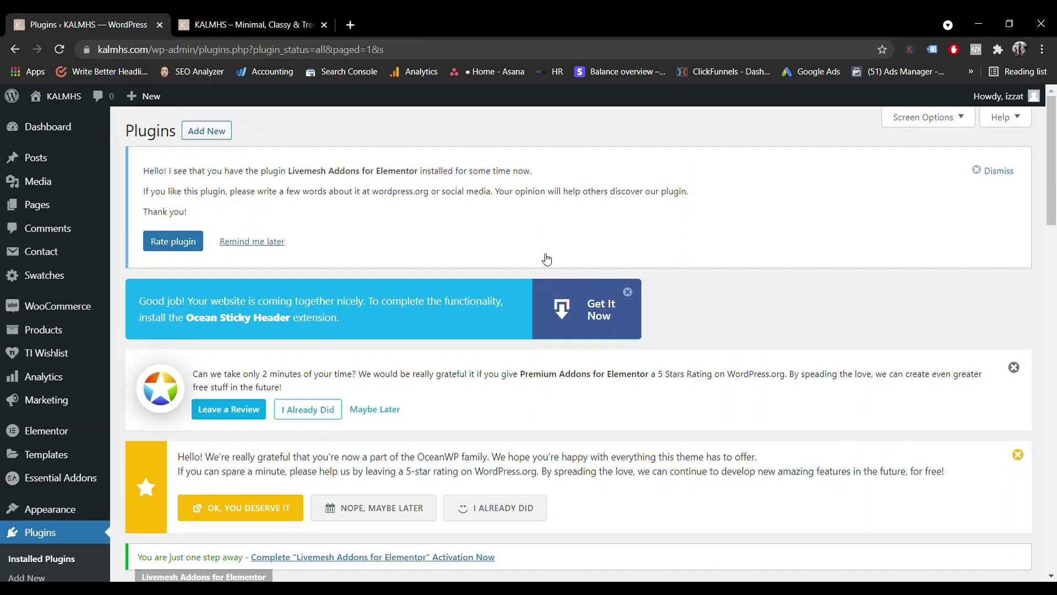
{"action": "scroll", "coordinate": [626, 306], "scroll_direction": "down", "scroll_amount": 10}
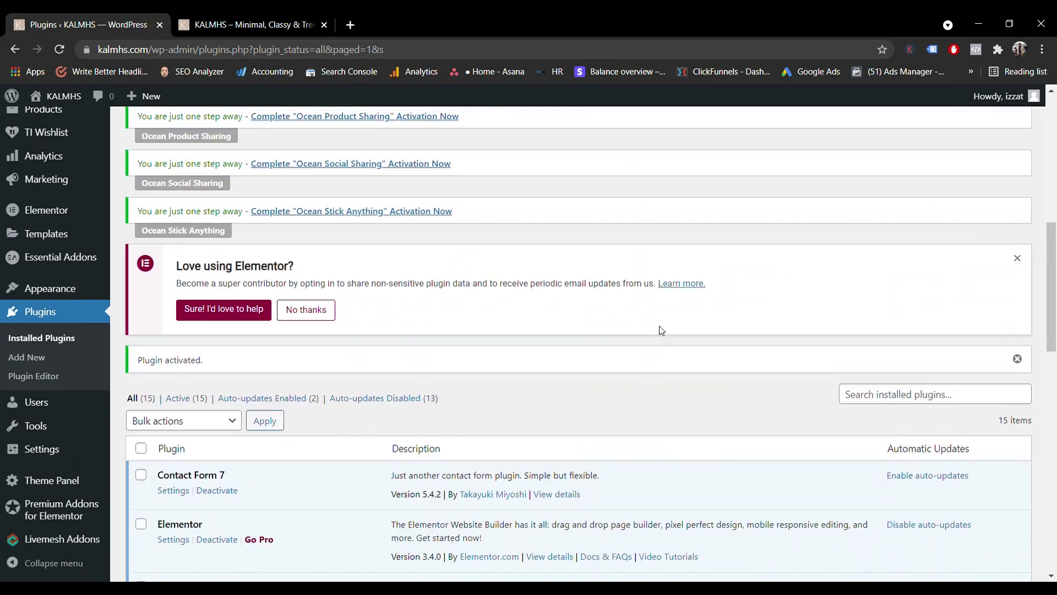
{"action": "scroll", "coordinate": [662, 330], "scroll_direction": "down", "scroll_amount": 2}
{"action": "scroll", "coordinate": [406, 241], "scroll_direction": "up", "scroll_amount": 15}
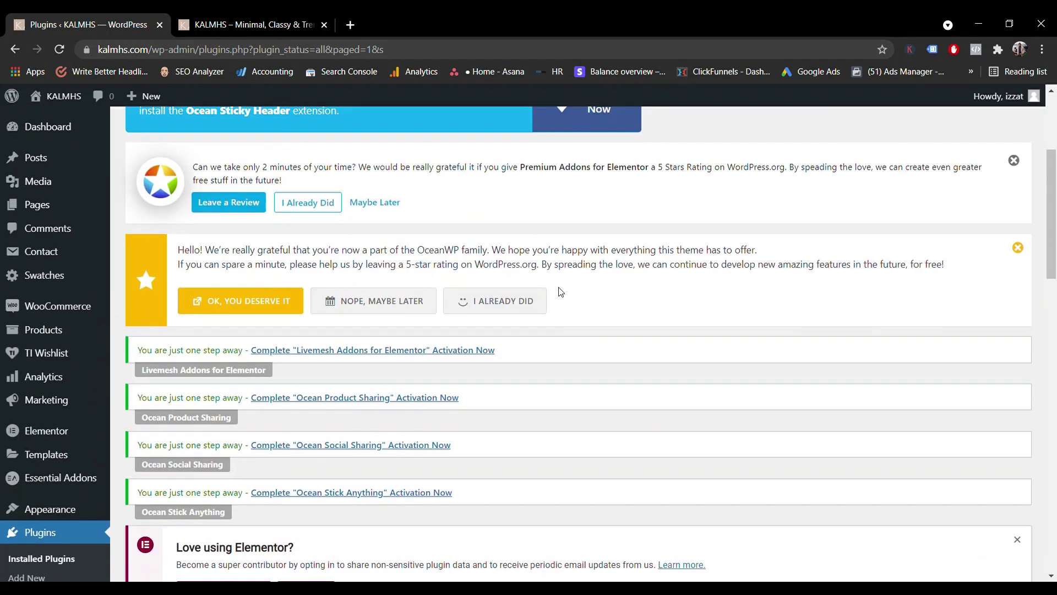
{"action": "scroll", "coordinate": [589, 299], "scroll_direction": "up", "scroll_amount": 2}
{"action": "scroll", "coordinate": [597, 300], "scroll_direction": "down", "scroll_amount": 13}
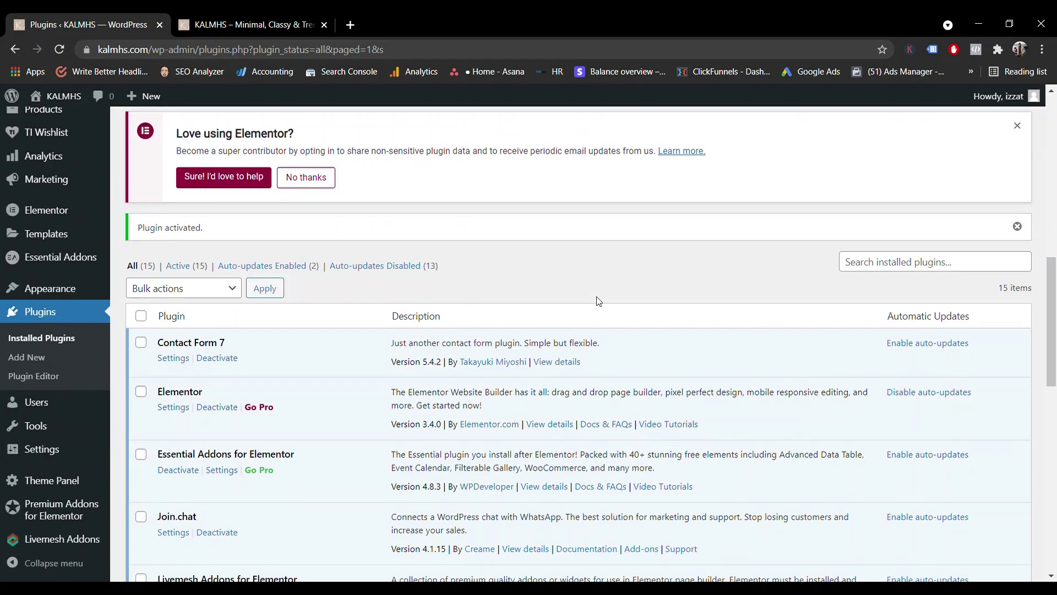
{"action": "scroll", "coordinate": [600, 302], "scroll_direction": "down", "scroll_amount": 3}
{"action": "scroll", "coordinate": [336, 256], "scroll_direction": "up", "scroll_amount": 1}
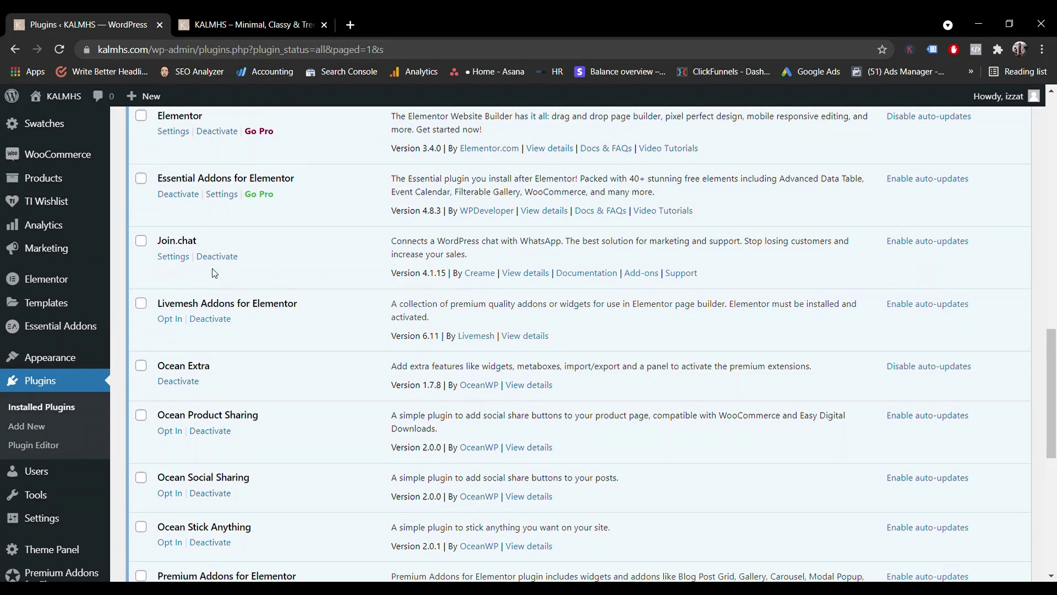
Open the Join.chat settings at the Button section of the general options.
{"action": "left_click", "coordinate": [175, 257]}
{"action": "scroll", "coordinate": [422, 290], "scroll_direction": "down", "scroll_amount": 3}
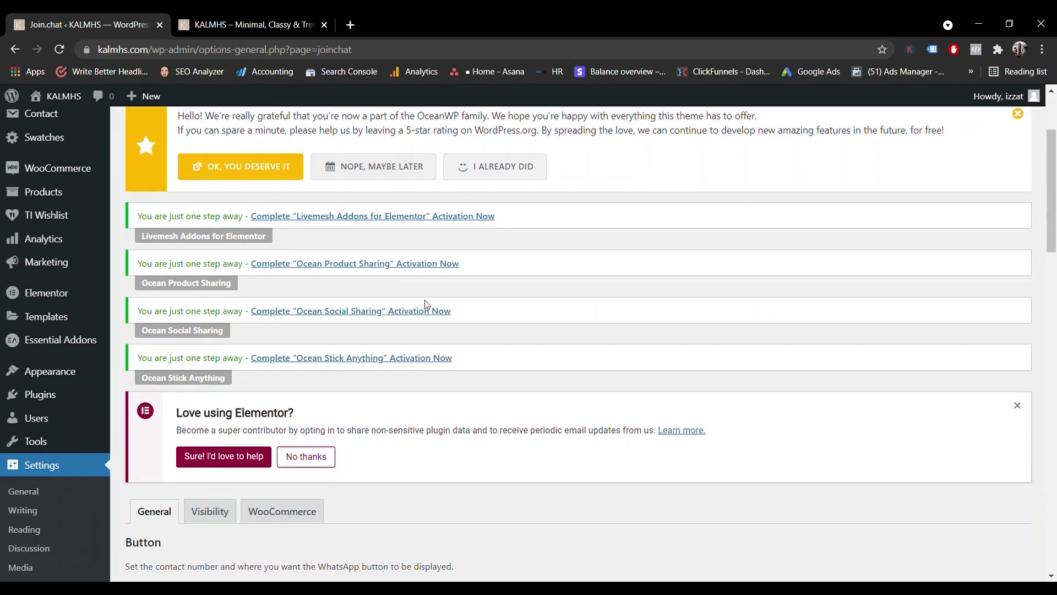
{"action": "scroll", "coordinate": [425, 302], "scroll_direction": "down", "scroll_amount": 2}
{"action": "scroll", "coordinate": [428, 320], "scroll_direction": "down", "scroll_amount": 3}
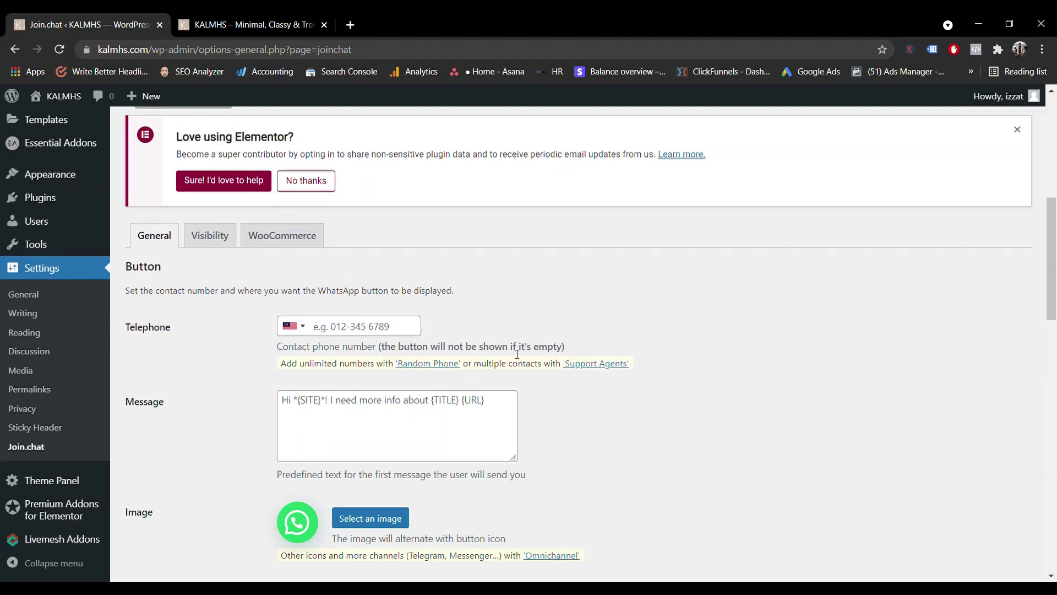
{"action": "scroll", "coordinate": [506, 376], "scroll_direction": "down", "scroll_amount": 1}
Examine the Telephone, Message and Image options of the chat button, including its image picker, without choosing an image.
{"action": "left_click", "coordinate": [353, 265]}
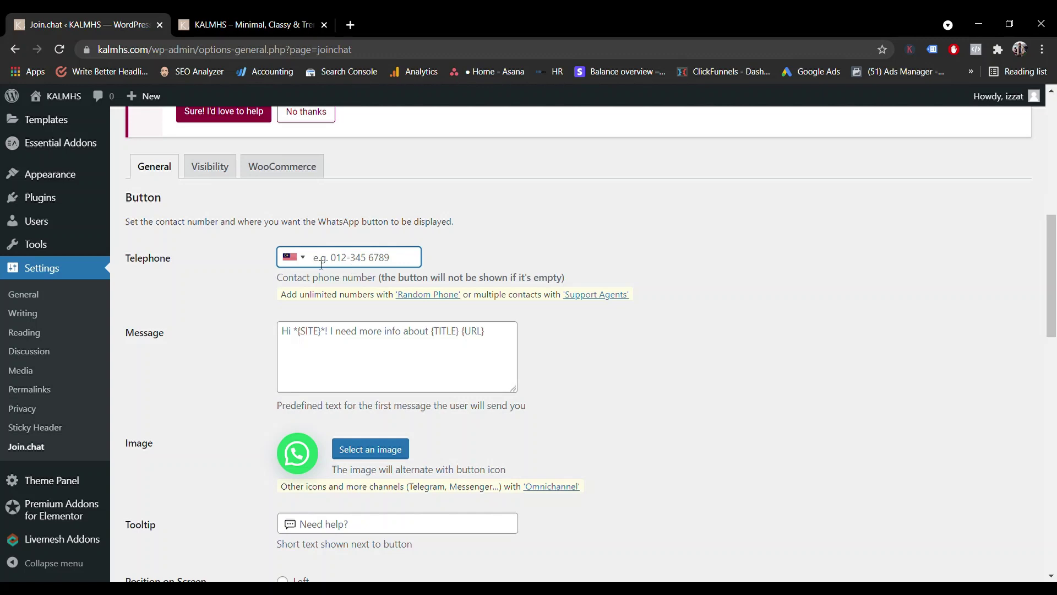
{"action": "left_click", "coordinate": [360, 347]}
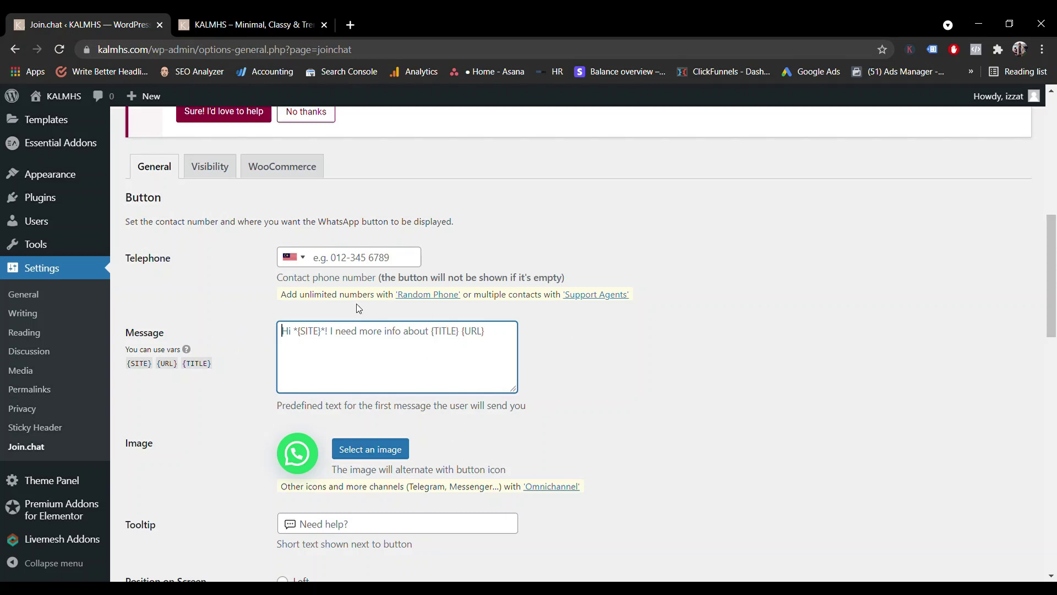
{"action": "scroll", "coordinate": [398, 432], "scroll_direction": "down", "scroll_amount": 2}
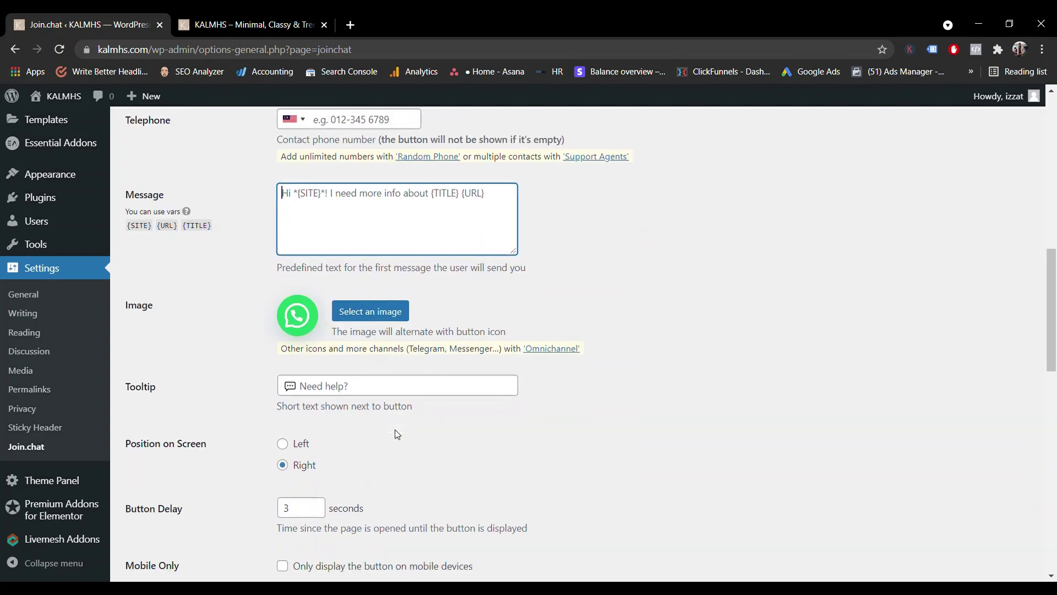
{"action": "left_click", "coordinate": [360, 324]}
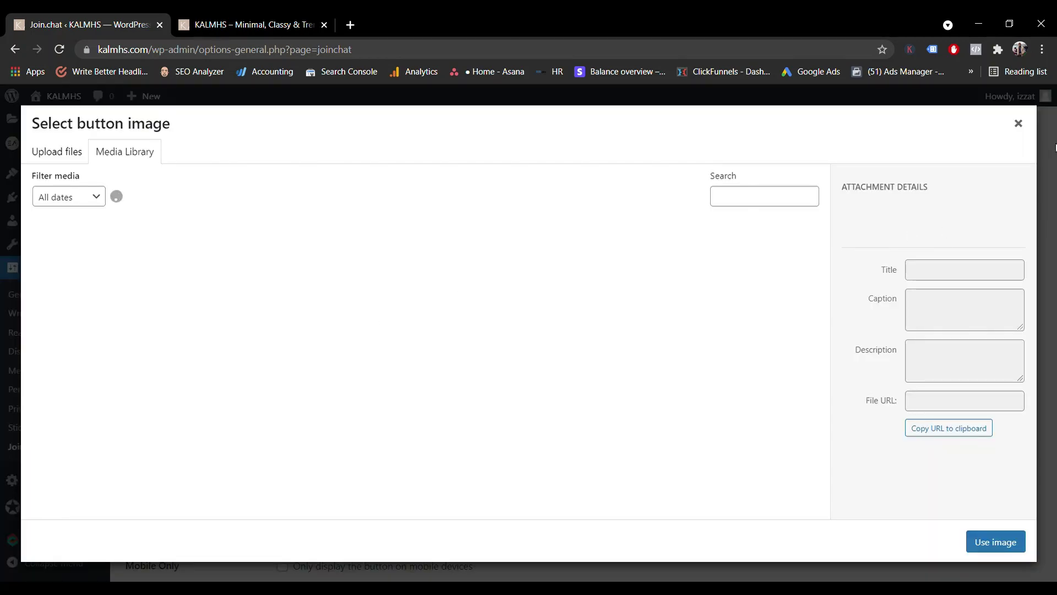
{"action": "key", "text": "Escape"}
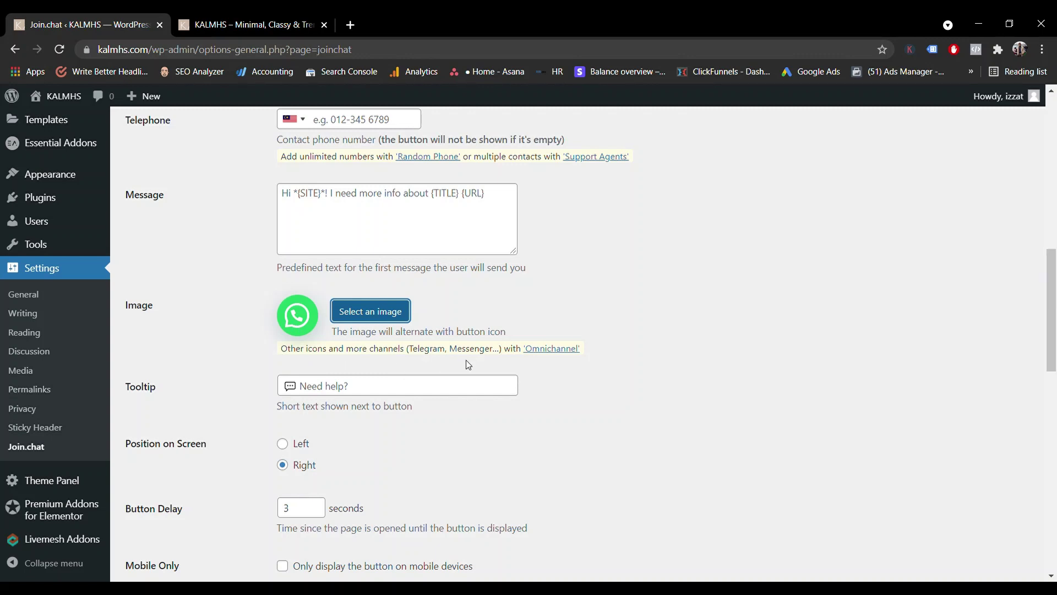
{"action": "scroll", "coordinate": [388, 369], "scroll_direction": "down", "scroll_amount": 3}
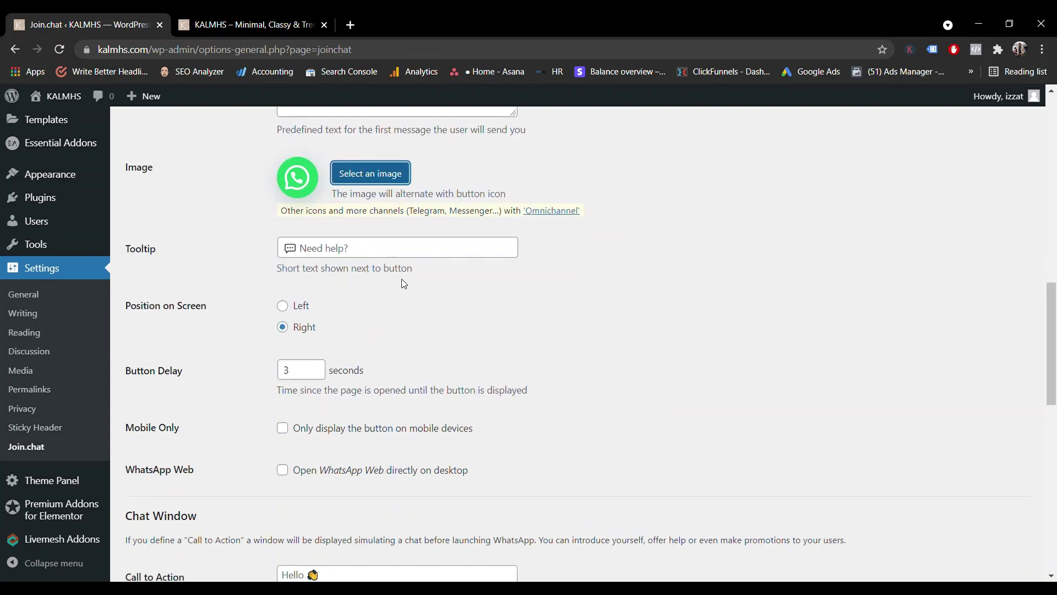
View the Join.chat Omnichannel add-on page and close it to return to the plugin settings.
{"action": "left_click", "coordinate": [553, 216]}
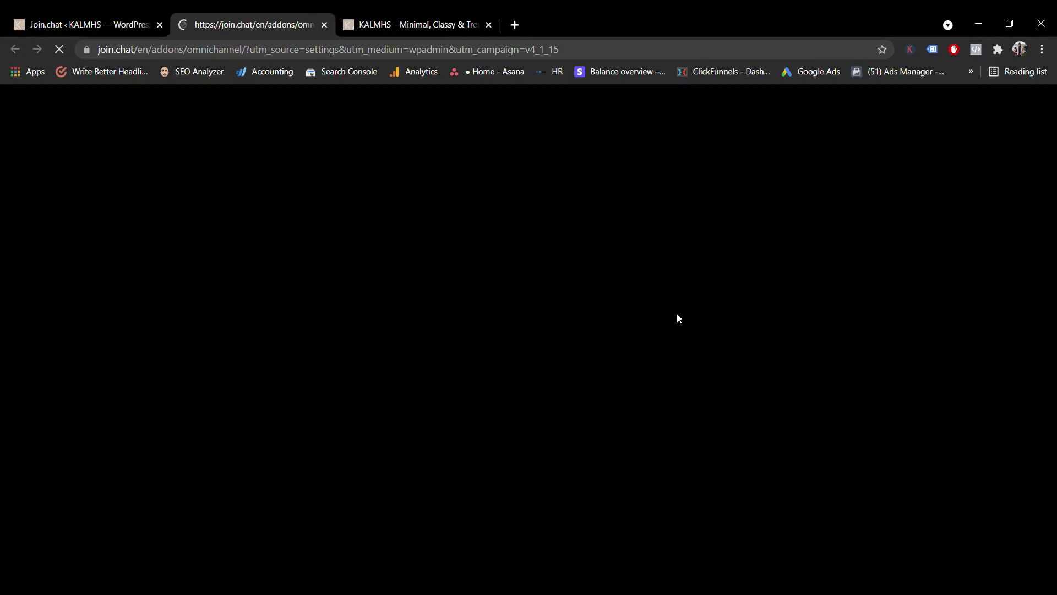
{"action": "scroll", "coordinate": [495, 314], "scroll_direction": "down", "scroll_amount": 4}
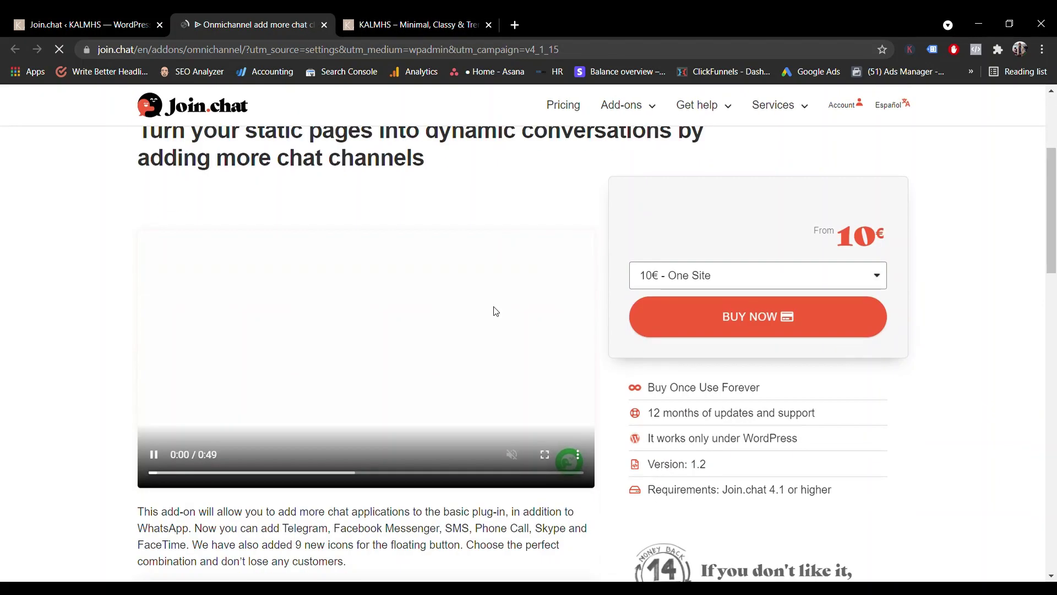
{"action": "left_click", "coordinate": [324, 25]}
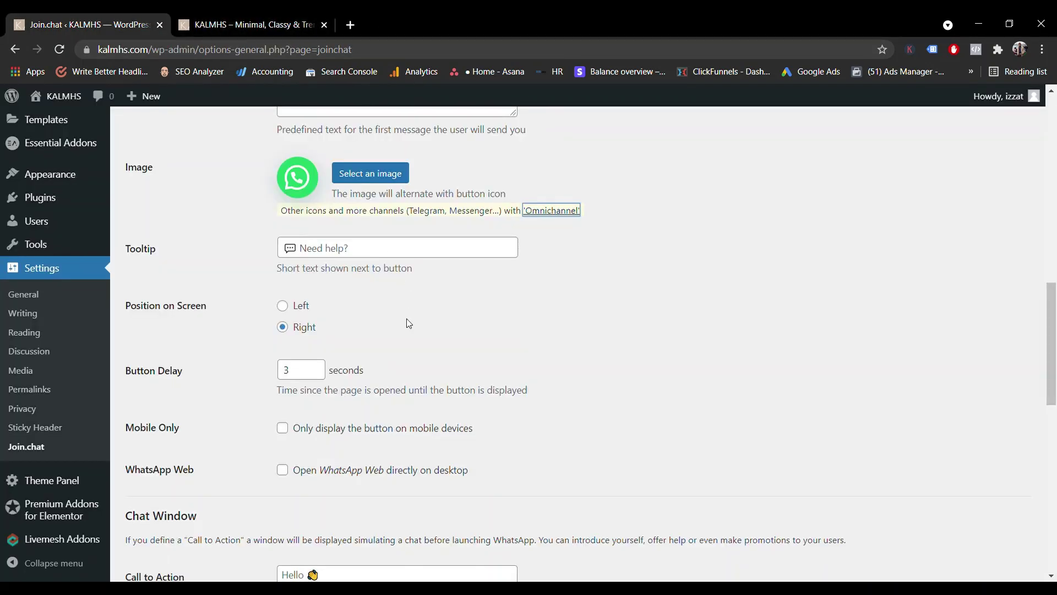
Try the Left screen position for the chat button, restore Right, and view the storefront home page.
{"action": "left_click", "coordinate": [283, 307]}
{"action": "left_click", "coordinate": [283, 327]}
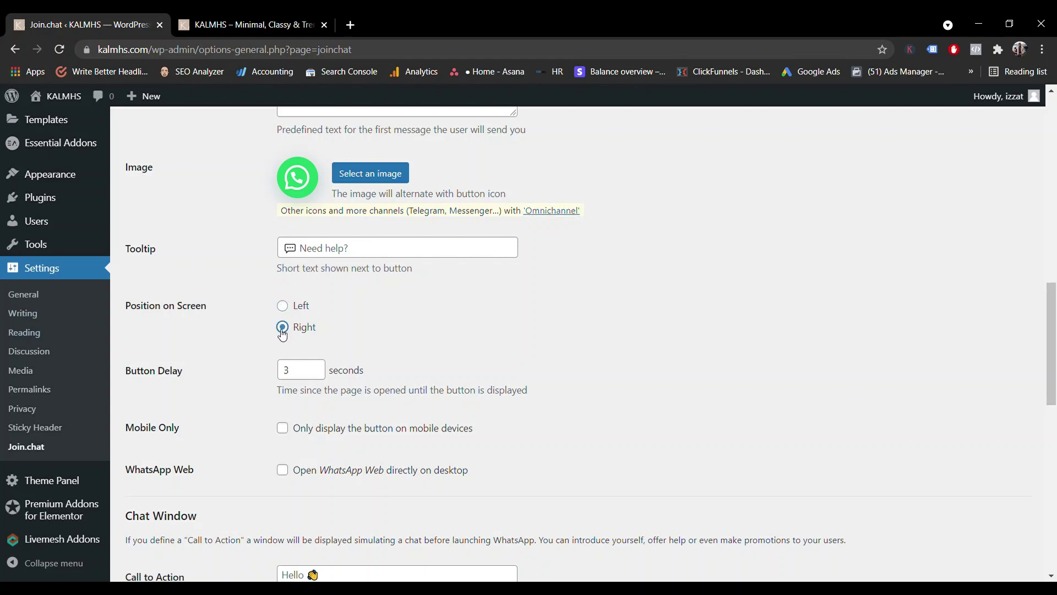
{"action": "left_click", "coordinate": [333, 19]}
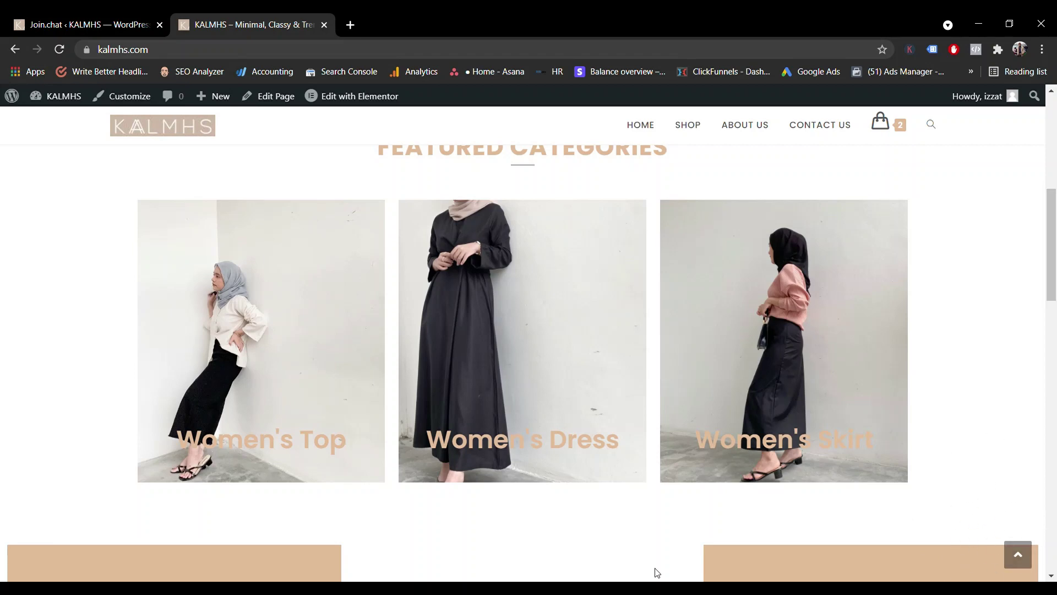
Examine the Join.chat button delay, Mobile Only, WhatsApp Web and Chat Window options without changing them.
{"action": "left_click", "coordinate": [83, 24]}
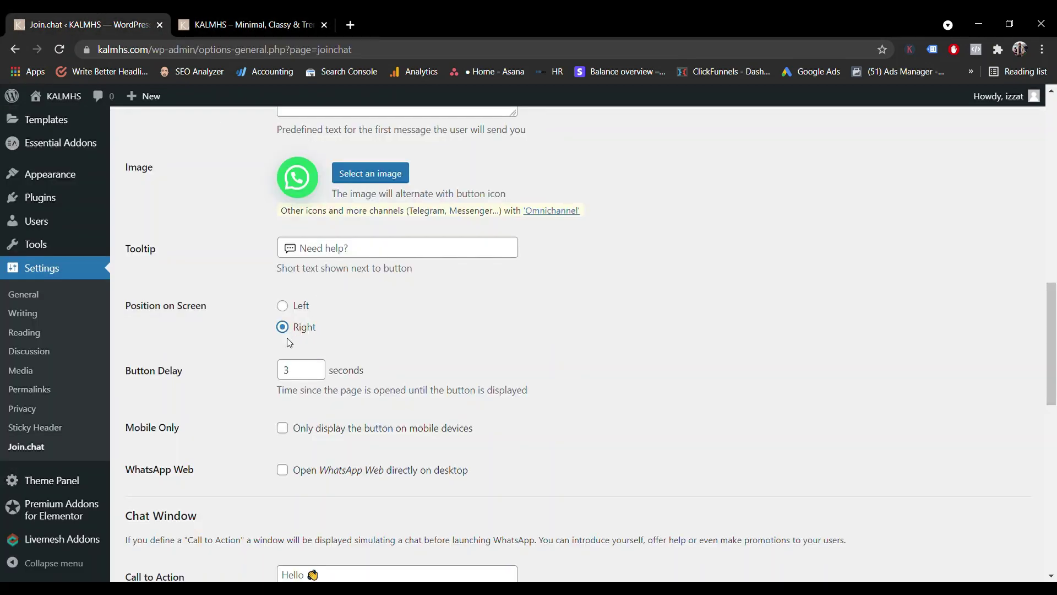
{"action": "left_click", "coordinate": [303, 380]}
{"action": "left_click", "coordinate": [424, 385]}
{"action": "scroll", "coordinate": [370, 414], "scroll_direction": "down", "scroll_amount": 3}
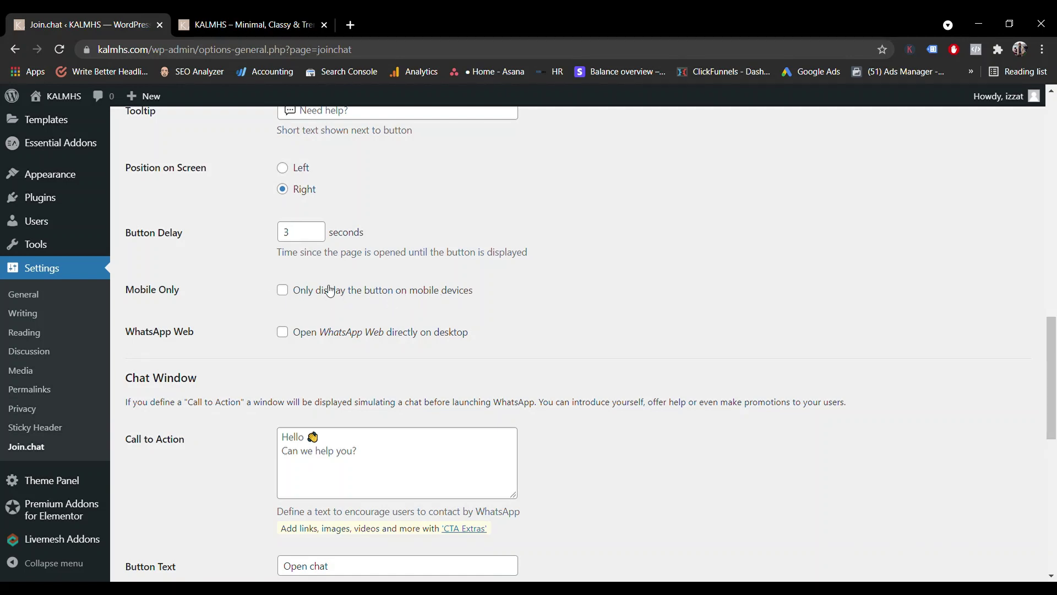
{"action": "scroll", "coordinate": [308, 358], "scroll_direction": "down", "scroll_amount": 1}
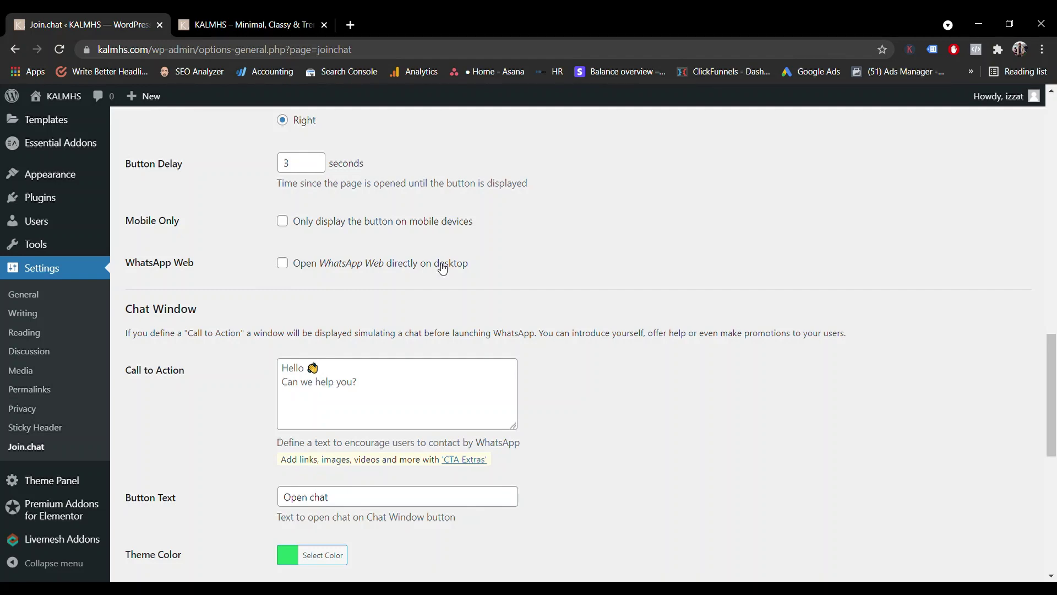
{"action": "scroll", "coordinate": [290, 274], "scroll_direction": "down", "scroll_amount": 2}
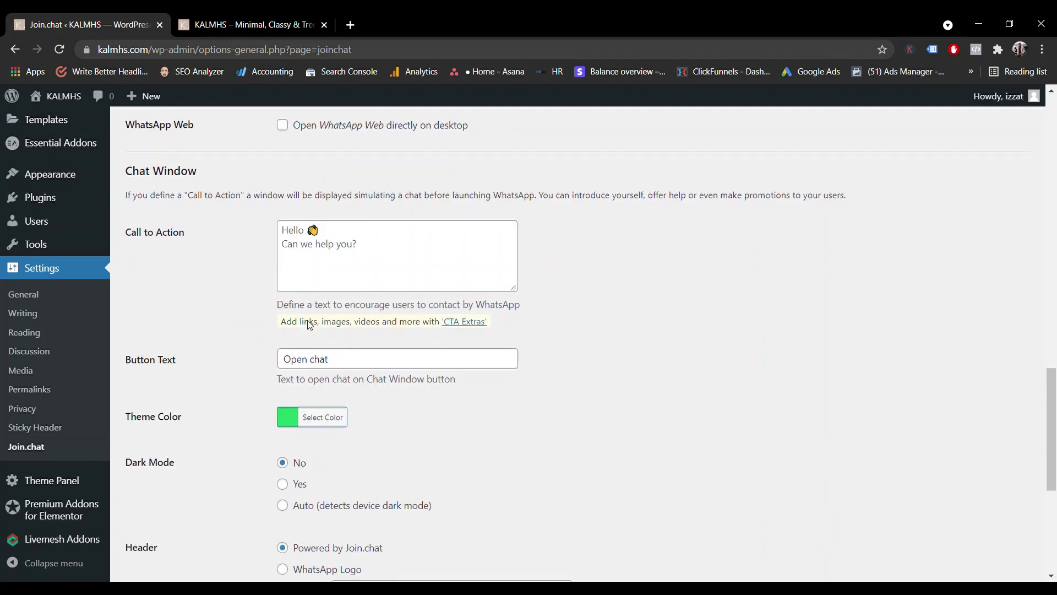
{"action": "scroll", "coordinate": [411, 342], "scroll_direction": "up", "scroll_amount": 3}
{"action": "scroll", "coordinate": [411, 342], "scroll_direction": "down", "scroll_amount": 3}
{"action": "left_click", "coordinate": [394, 258]}
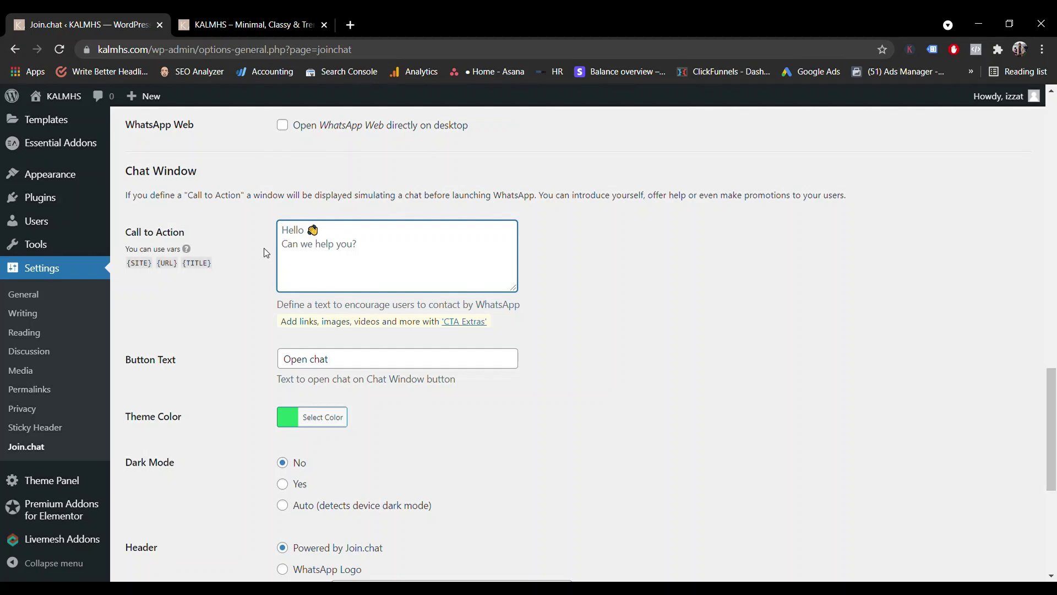
{"action": "scroll", "coordinate": [275, 266], "scroll_direction": "down", "scroll_amount": 2}
{"action": "scroll", "coordinate": [237, 312], "scroll_direction": "up", "scroll_amount": 8}
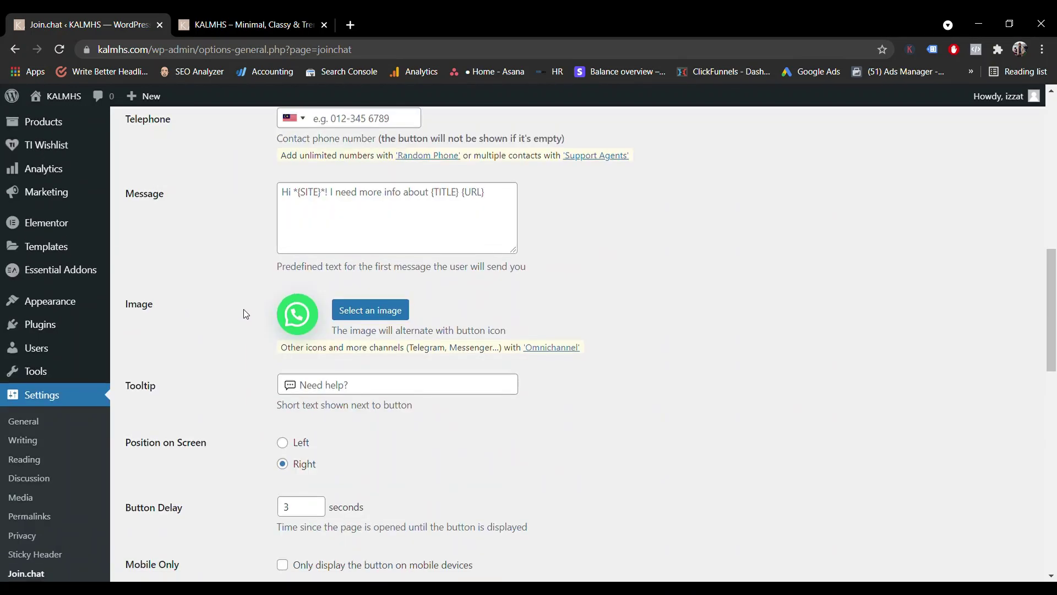
{"action": "scroll", "coordinate": [243, 313], "scroll_direction": "down", "scroll_amount": 10}
{"action": "scroll", "coordinate": [290, 338], "scroll_direction": "up", "scroll_amount": 15}
{"action": "scroll", "coordinate": [344, 334], "scroll_direction": "down", "scroll_amount": 4}
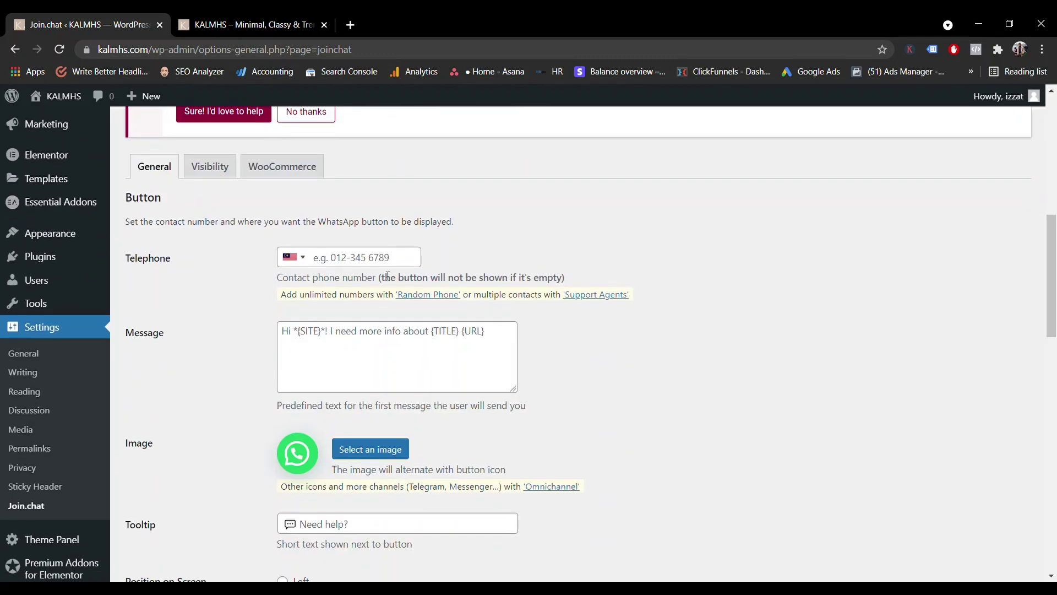
Open the Telephone field for entry and set the predefined message to "Hi, I am interested with your dresses. Can I have more information?".
{"action": "left_click", "coordinate": [390, 266]}
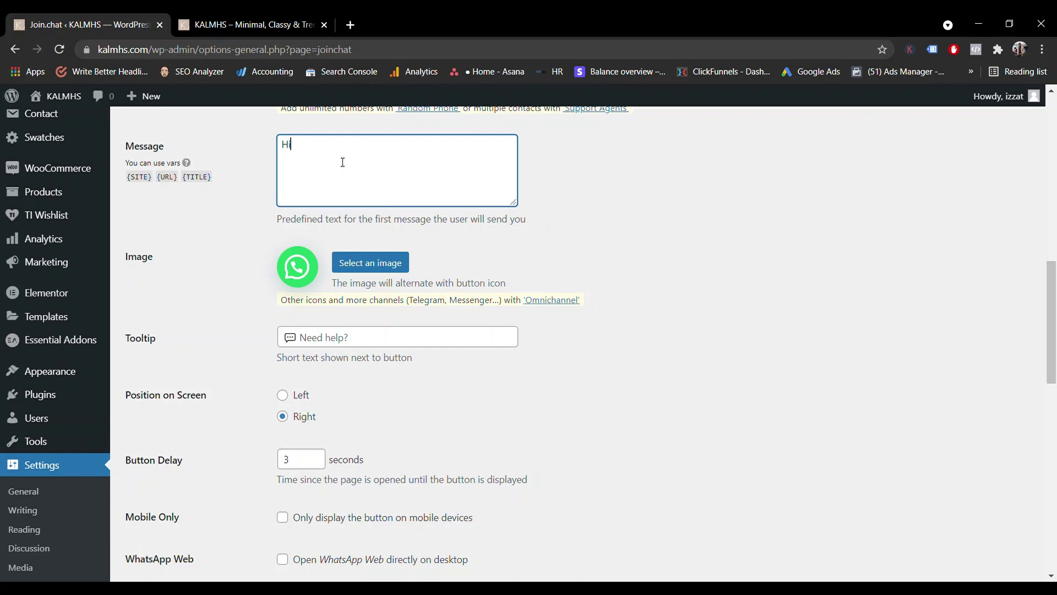
{"action": "key", "text": "BackSpace"}
{"action": "key", "text": "BackSpace"}
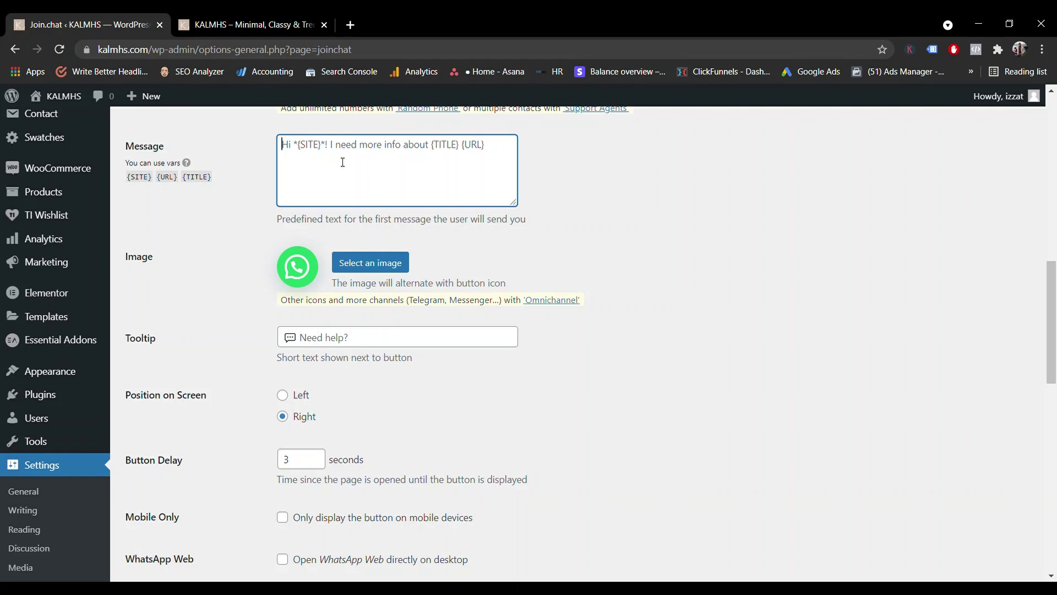
{"action": "type", "text": "Hi"}
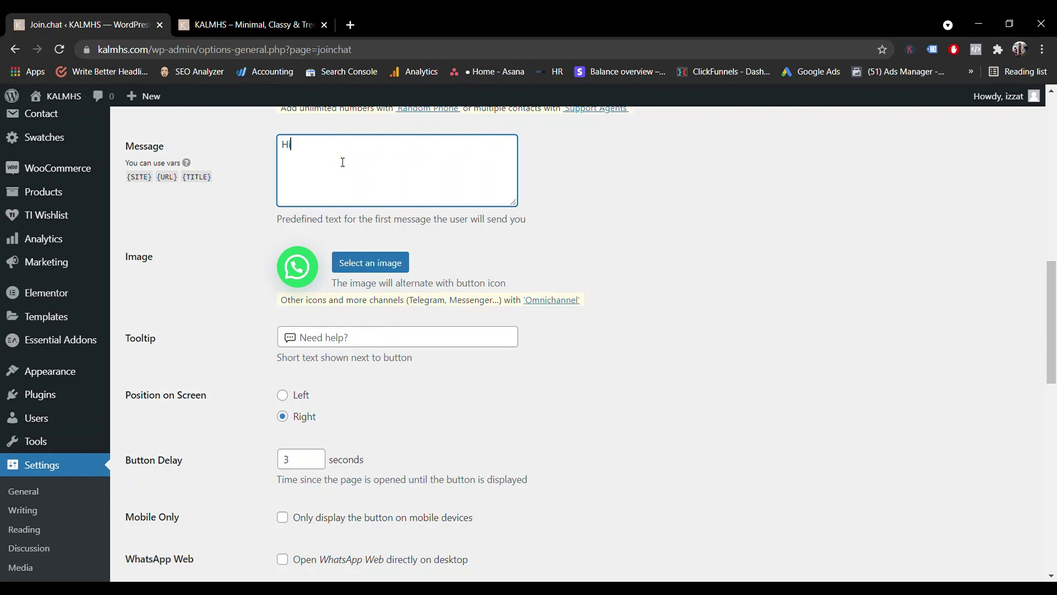
{"action": "type", "text": ", I"}
{"action": "type", "text": "'m"}
{"action": "key", "text": "BackSpace"}
{"action": "key", "text": "BackSpace"}
{"action": "type", "text": "am interested with your"}
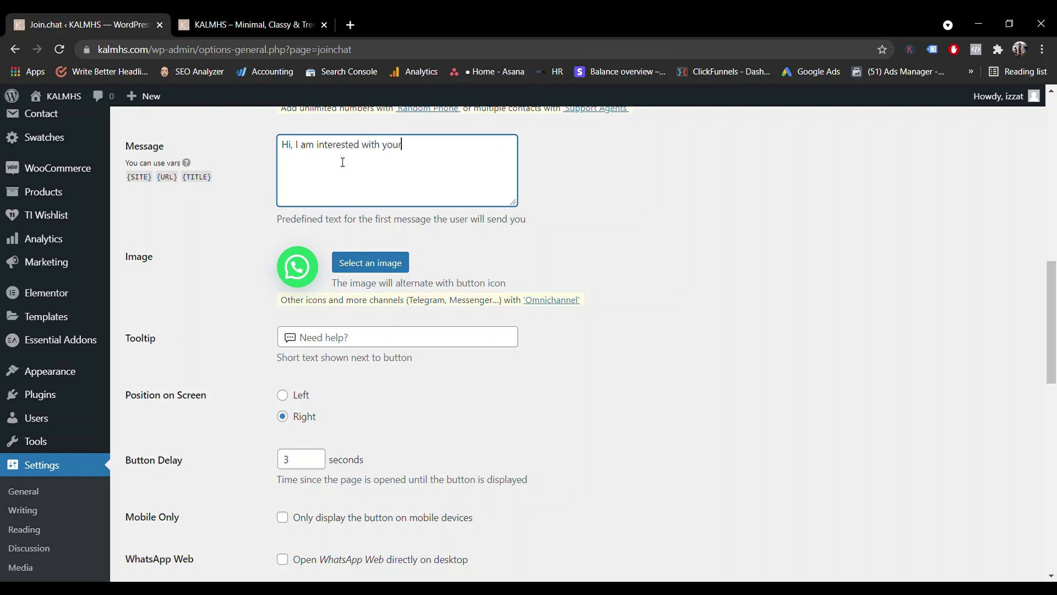
{"action": "type", "text": " dresses. Can i have more informations"}
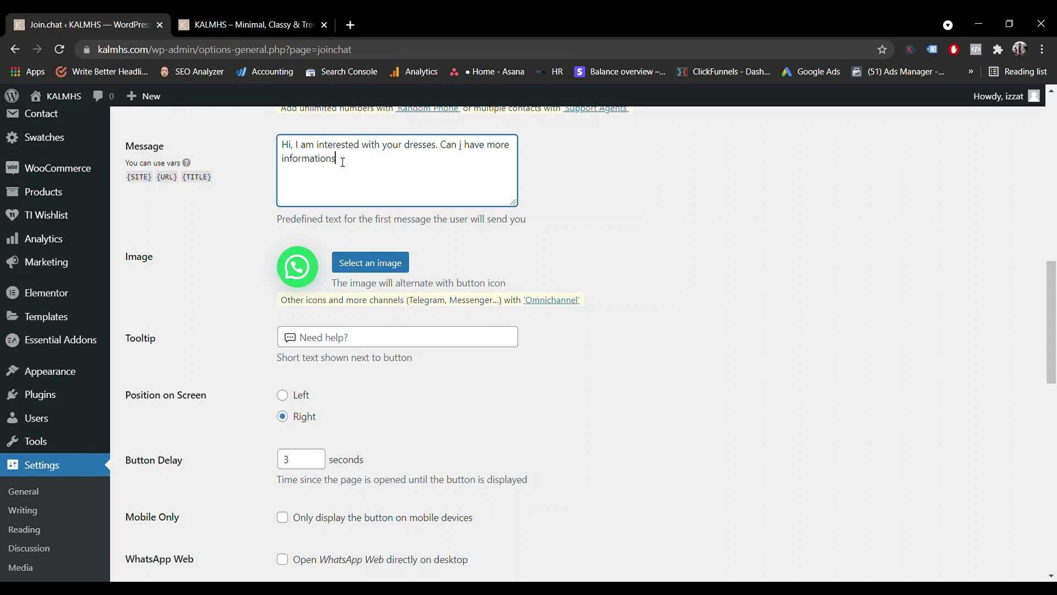
{"action": "key", "text": "BackSpace"}
{"action": "type", "text": "?"}
{"action": "left_click", "coordinate": [463, 147]}
{"action": "key", "text": "BackSpace"}
{"action": "type", "text": "I"}
Set the chat button's tooltip to "Do you need any help?".
{"action": "left_click", "coordinate": [420, 337]}
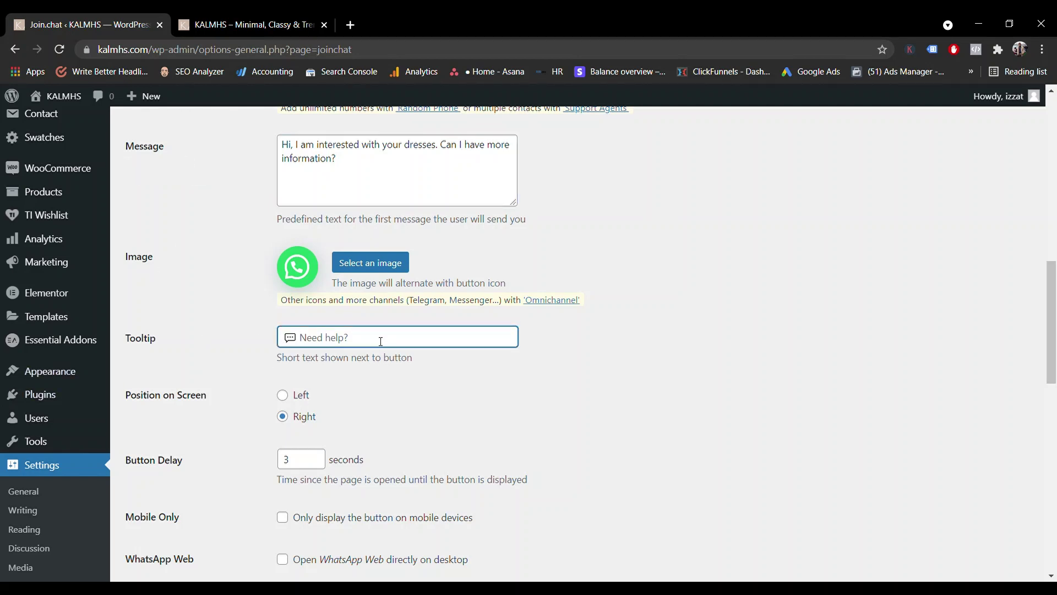
{"action": "type", "text": "ee"}
{"action": "key", "text": "BackSpace"}
{"action": "key", "text": "BackSpace"}
{"action": "key", "text": "BackSpace"}
{"action": "type", "text": "Do you need any assist"}
{"action": "key", "text": "BackSpace"}
{"action": "key", "text": "BackSpace"}
{"action": "key", "text": "BackSpace"}
{"action": "key", "text": "BackSpace"}
{"action": "key", "text": "BackSpace"}
{"action": "key", "text": "BackSpace"}
{"action": "type", "text": "help"}
Replace the chat window's Call to Action text with "Hello KALMHS-ERS! How may I help you today?".
{"action": "scroll", "coordinate": [435, 370], "scroll_direction": "down", "scroll_amount": 1}
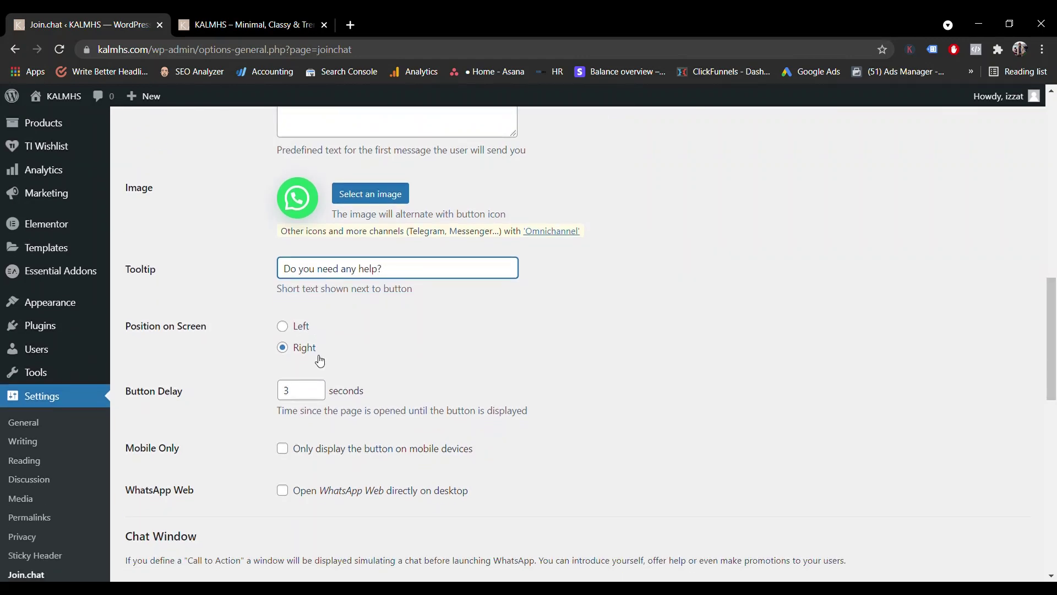
{"action": "scroll", "coordinate": [318, 353], "scroll_direction": "down", "scroll_amount": 2}
{"action": "scroll", "coordinate": [302, 352], "scroll_direction": "down", "scroll_amount": 3}
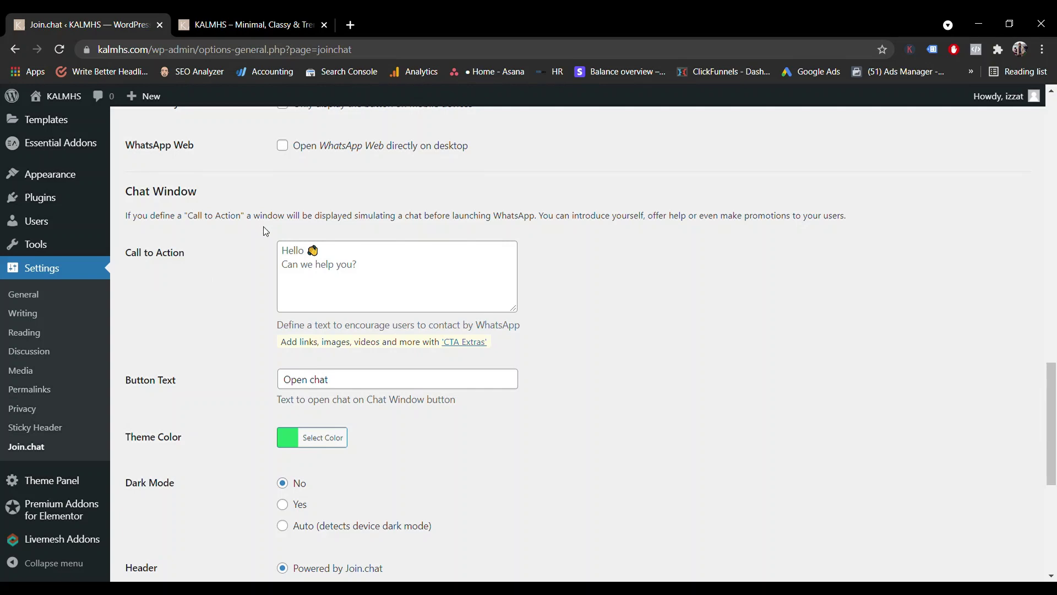
{"action": "left_click", "coordinate": [405, 265]}
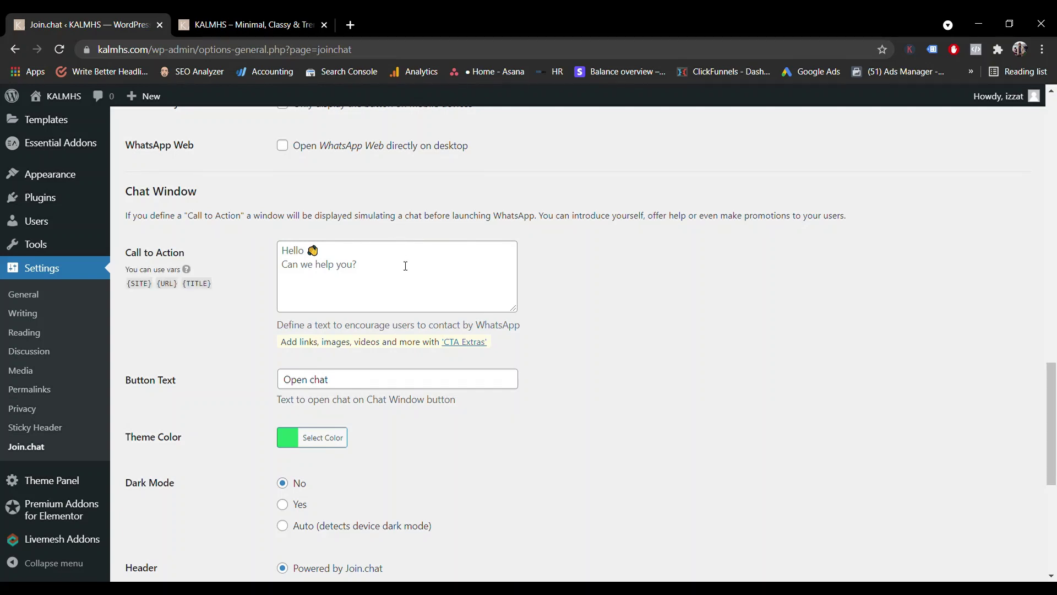
{"action": "left_click", "coordinate": [282, 22]}
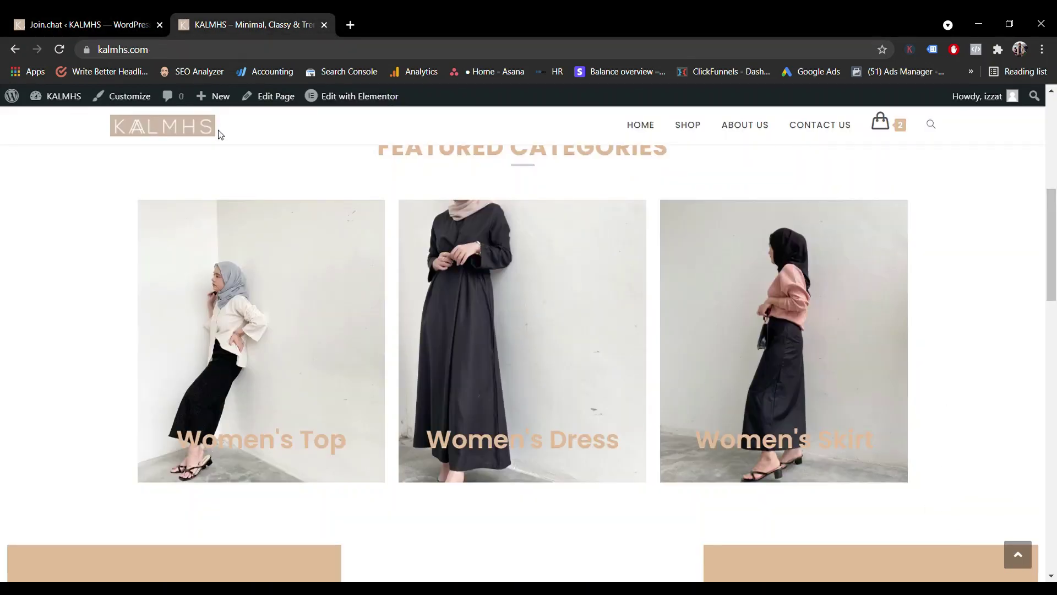
{"action": "key", "text": "ctrl+Page_Up"}
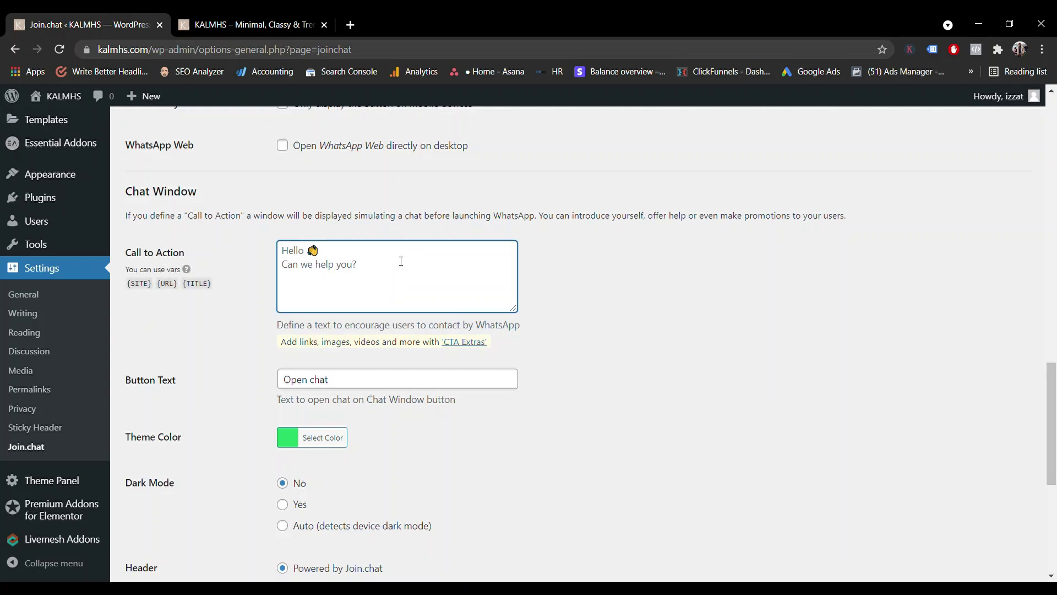
{"action": "key", "text": "ctrl+a"}
{"action": "type", "text": "Hello KALMHS-ER"}
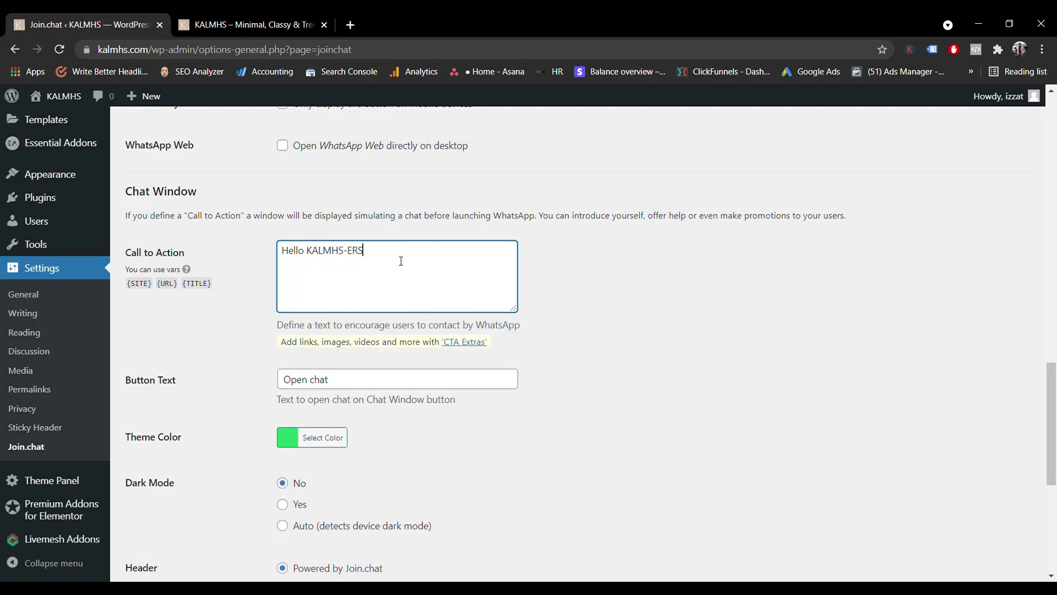
{"action": "type", "text": "S! How may I"}
{"action": "key", "text": "BackSpace"}
{"action": "key", "text": "BackSpace"}
{"action": "type", "text": "I help you today?"}
Change the chat window's button text to "Whatsapp Us!".
{"action": "scroll", "coordinate": [250, 250], "scroll_direction": "down", "scroll_amount": 4}
{"action": "scroll", "coordinate": [211, 272], "scroll_direction": "up", "scroll_amount": 3}
{"action": "left_click", "coordinate": [320, 311]}
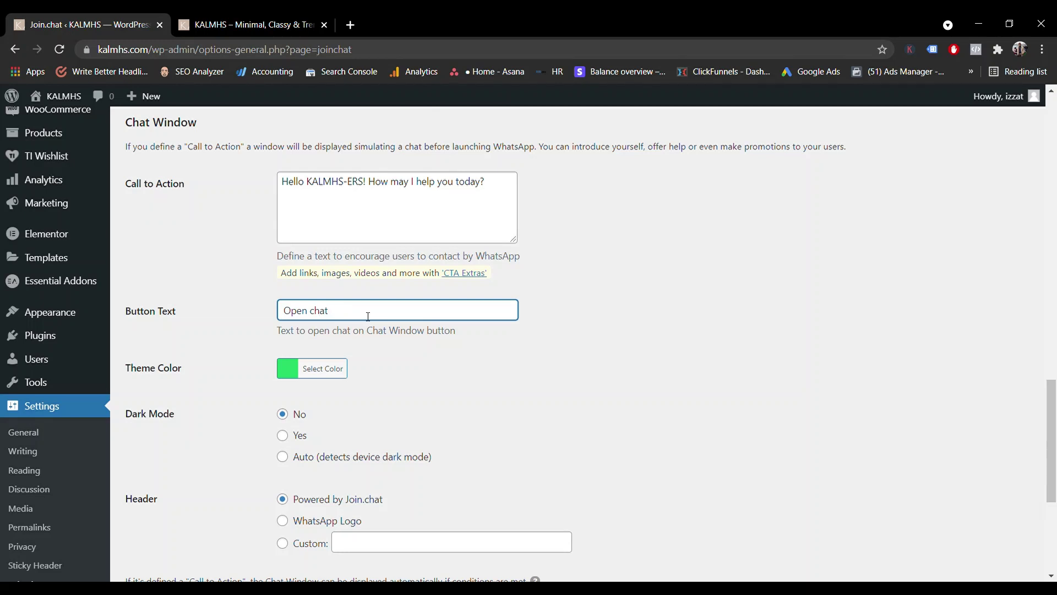
{"action": "type", "text": "W"}
{"action": "key", "text": "ctrl+a"}
{"action": "type", "text": "Whst"}
{"action": "key", "text": "BackSpace"}
{"action": "key", "text": "BackSpace"}
{"action": "type", "text": "atsapp Us"}
Open the chat window's theme color picker and choose the orange preset #dd9933.
{"action": "scroll", "coordinate": [367, 317], "scroll_direction": "down", "scroll_amount": 4}
{"action": "scroll", "coordinate": [308, 229], "scroll_direction": "up", "scroll_amount": 1}
{"action": "left_click", "coordinate": [322, 230]}
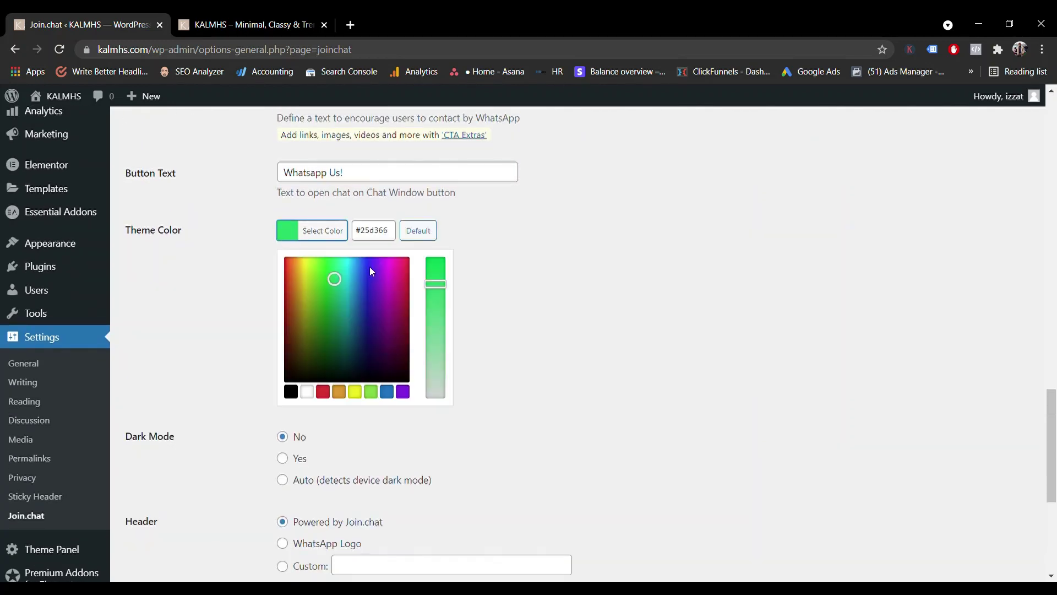
{"action": "left_click", "coordinate": [339, 392]}
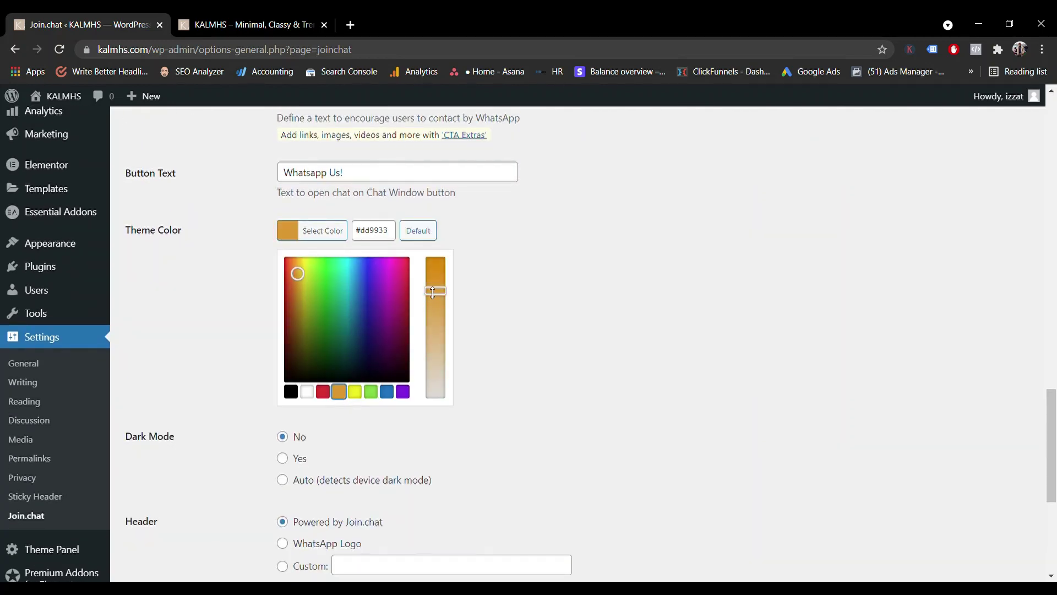
Search Google for "nude color code" in a new browser tab and copy the hex code #E3BC9A.
{"action": "left_click", "coordinate": [351, 25]}
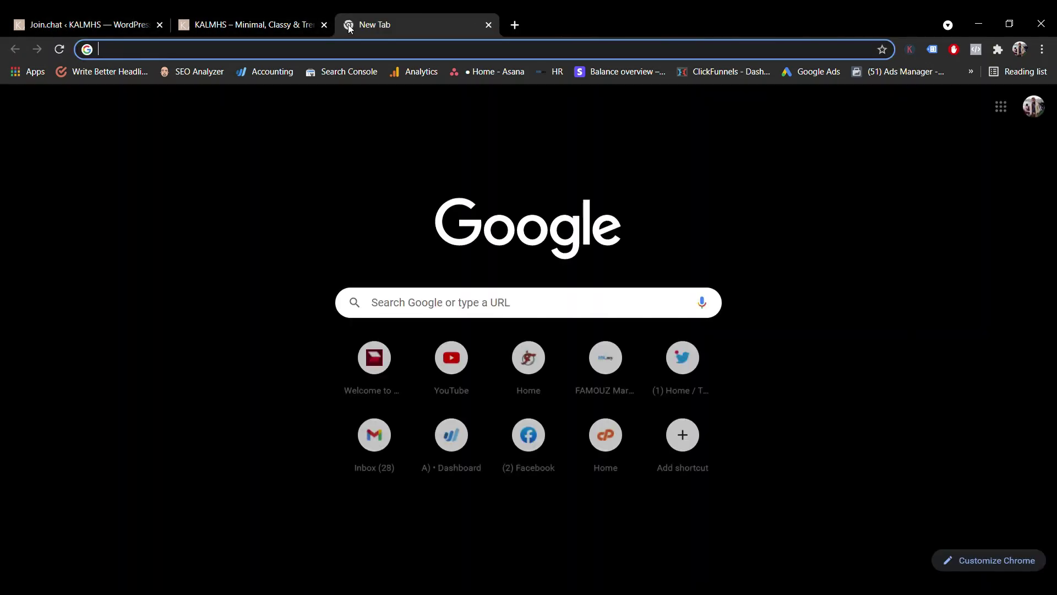
{"action": "type", "text": "nude"}
{"action": "key", "text": "Return"}
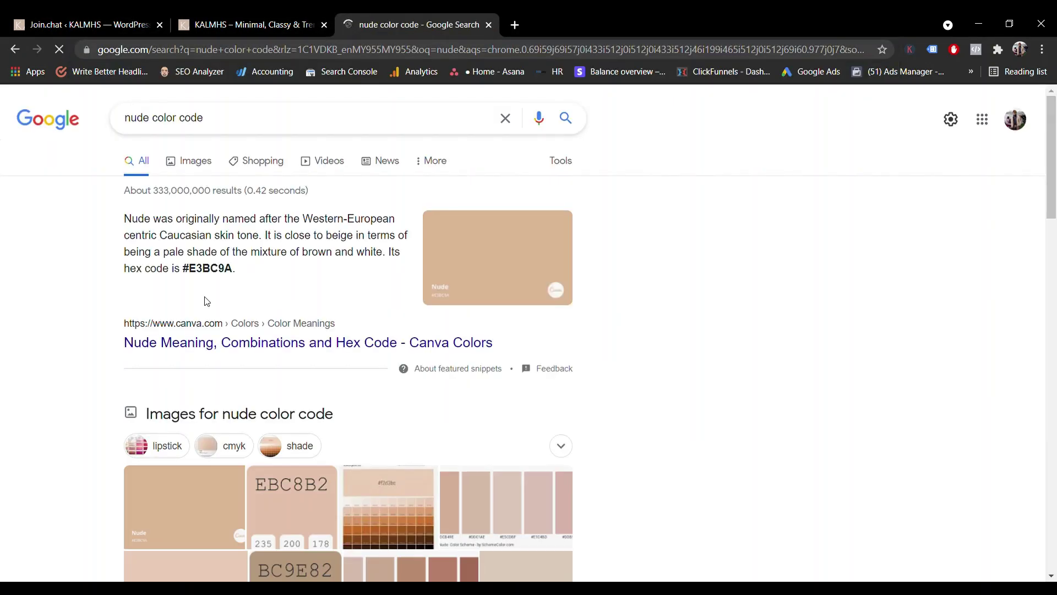
{"action": "left_click_drag", "start_coordinate": [183, 269], "coordinate": [234, 270]}
{"action": "key", "text": "ctrl+c"}
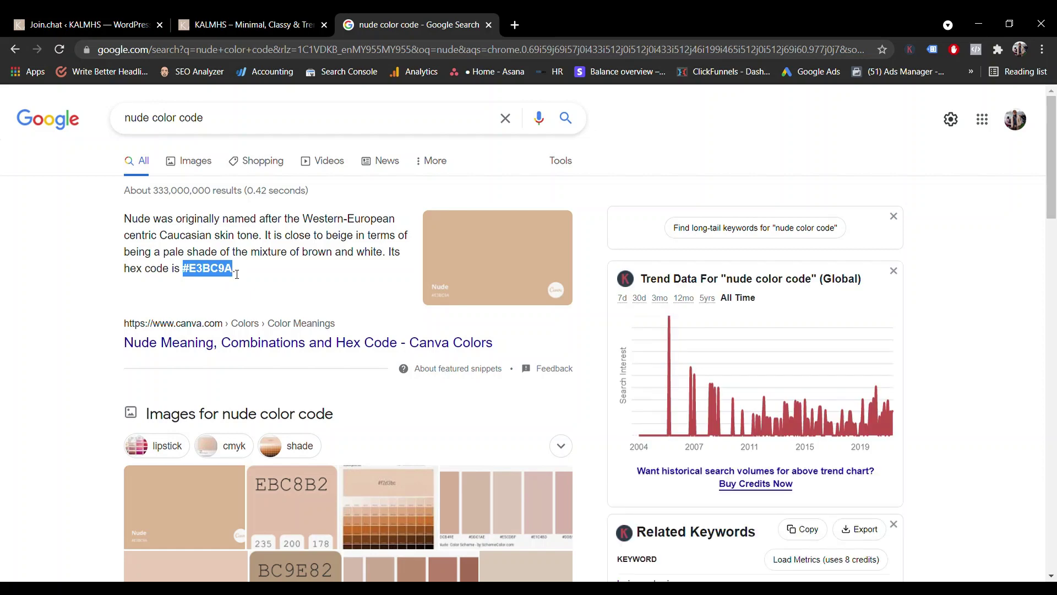
Set the Join.chat theme color to the copied hex code #e3bc9a and close the color picker.
{"action": "left_click", "coordinate": [22, 21]}
{"action": "triple_click", "coordinate": [373, 235]}
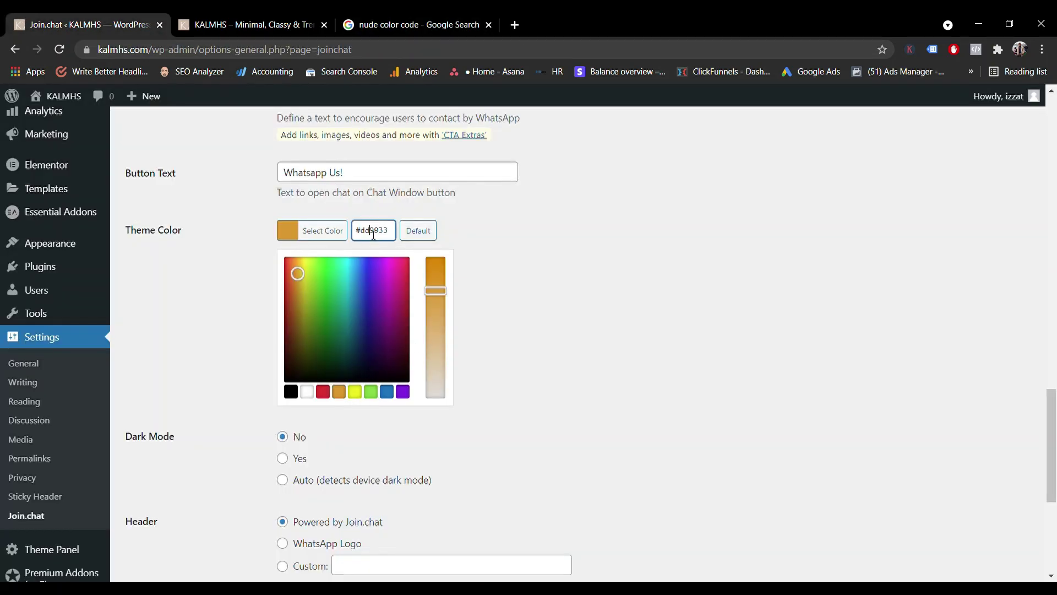
{"action": "key", "text": "ctrl+v"}
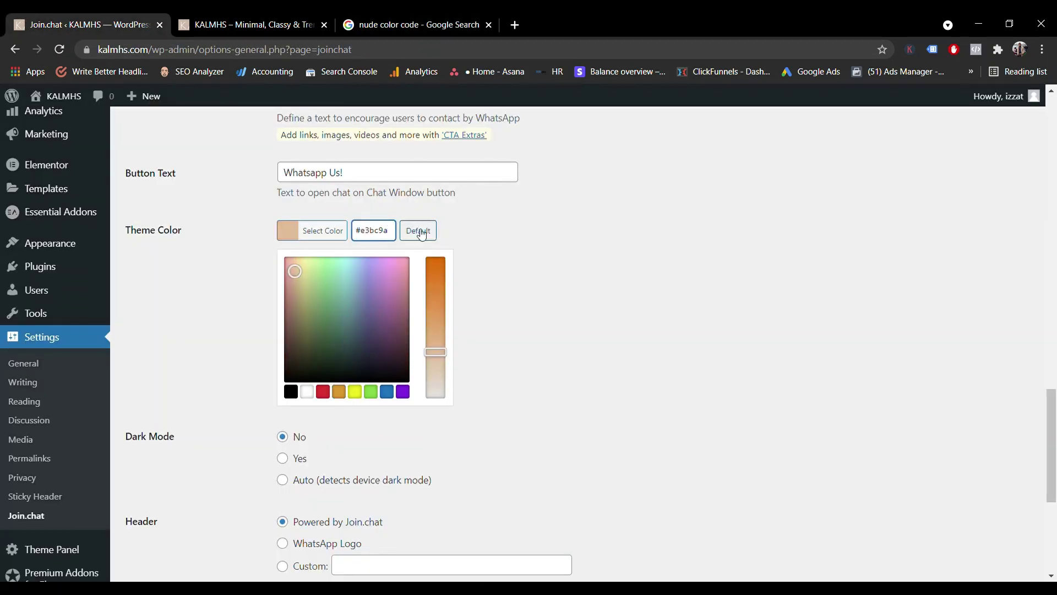
{"action": "key", "text": "Return"}
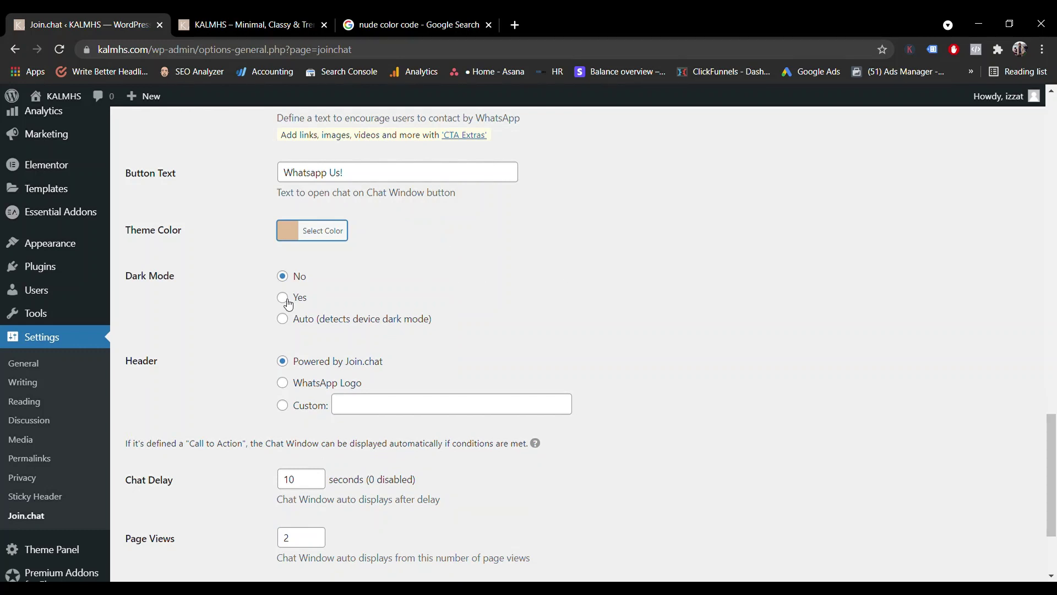
Try the Yes option of the chat window's Dark Mode and restore No.
{"action": "scroll", "coordinate": [413, 310], "scroll_direction": "down", "scroll_amount": 1}
{"action": "left_click", "coordinate": [286, 234]}
{"action": "left_click", "coordinate": [288, 214]}
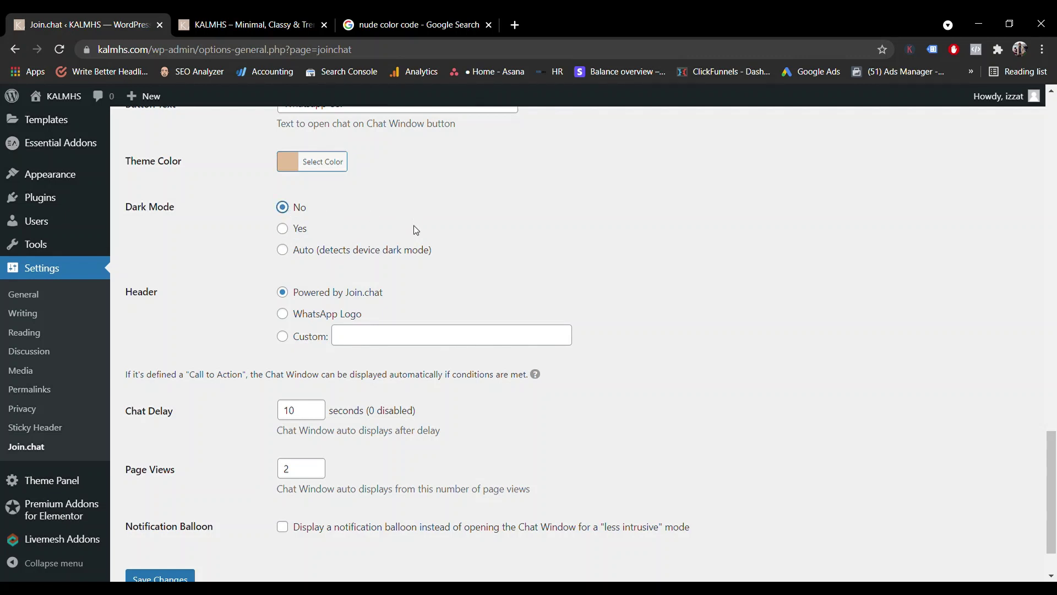
Set the chat window's header to Custom with the text "KALMHS".
{"action": "scroll", "coordinate": [372, 303], "scroll_direction": "down", "scroll_amount": 1}
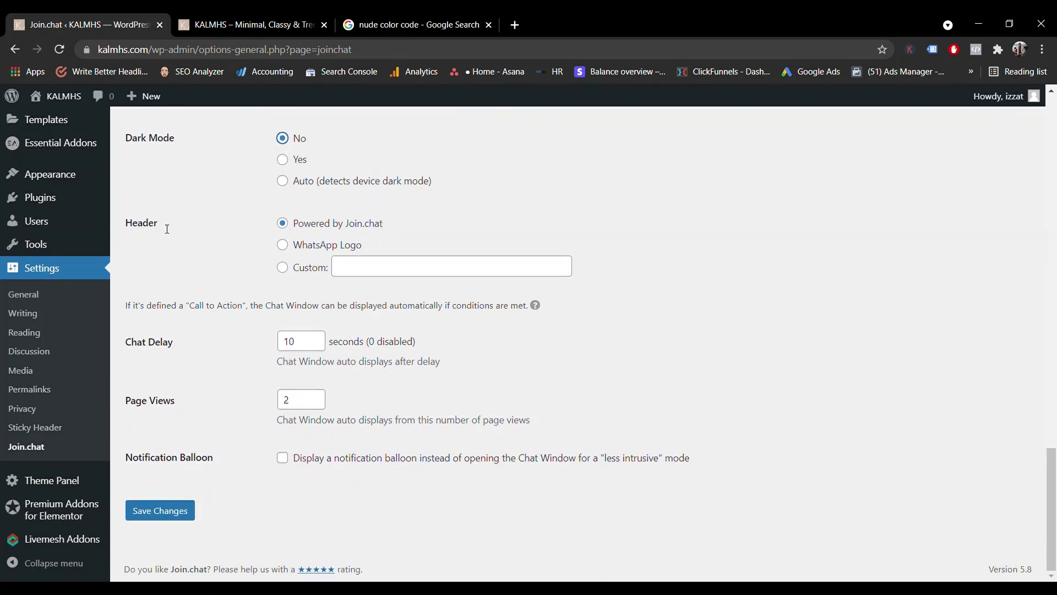
{"action": "left_click", "coordinate": [282, 246]}
{"action": "left_click", "coordinate": [283, 223]}
{"action": "left_click", "coordinate": [283, 245]}
{"action": "left_click", "coordinate": [283, 267]}
{"action": "left_click", "coordinate": [367, 270]}
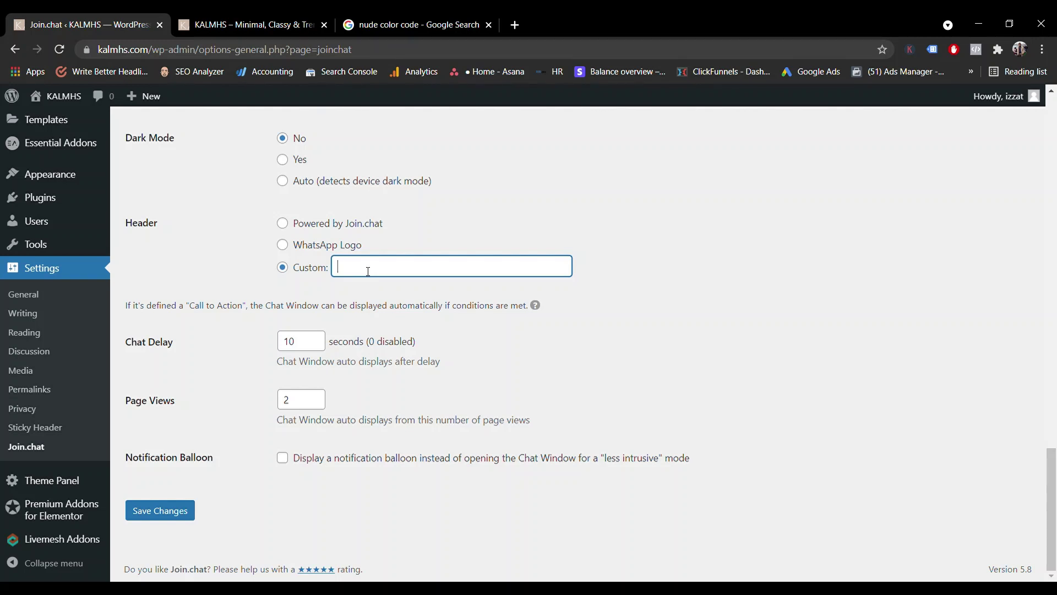
{"action": "type", "text": "KALMHS"}
{"action": "left_click", "coordinate": [693, 343]}
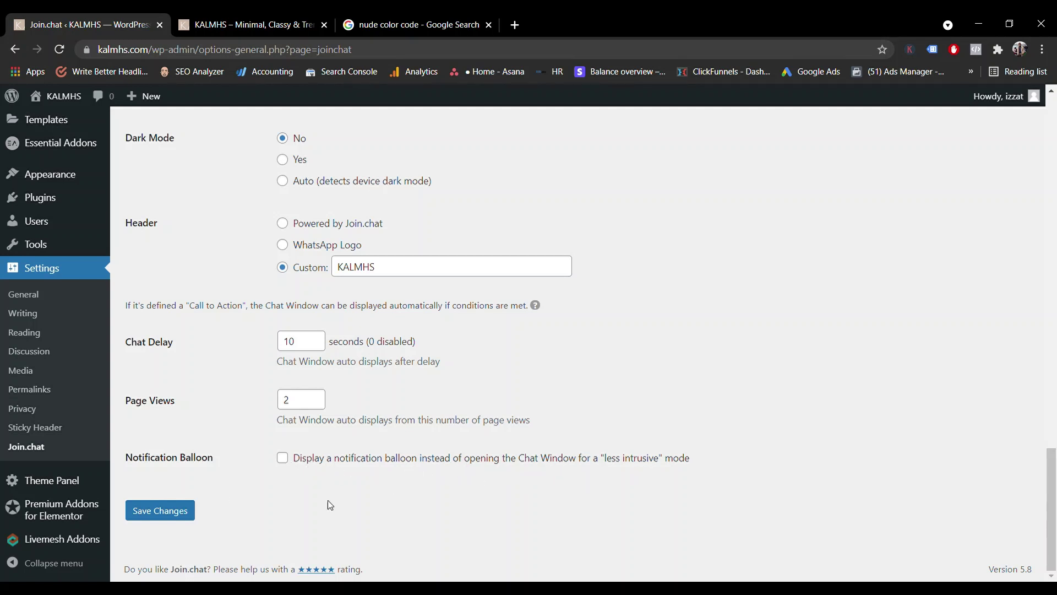
Save the Join.chat settings and reload the KALMHS storefront home page.
{"action": "left_click", "coordinate": [159, 510]}
{"action": "scroll", "coordinate": [567, 484], "scroll_direction": "up", "scroll_amount": 5}
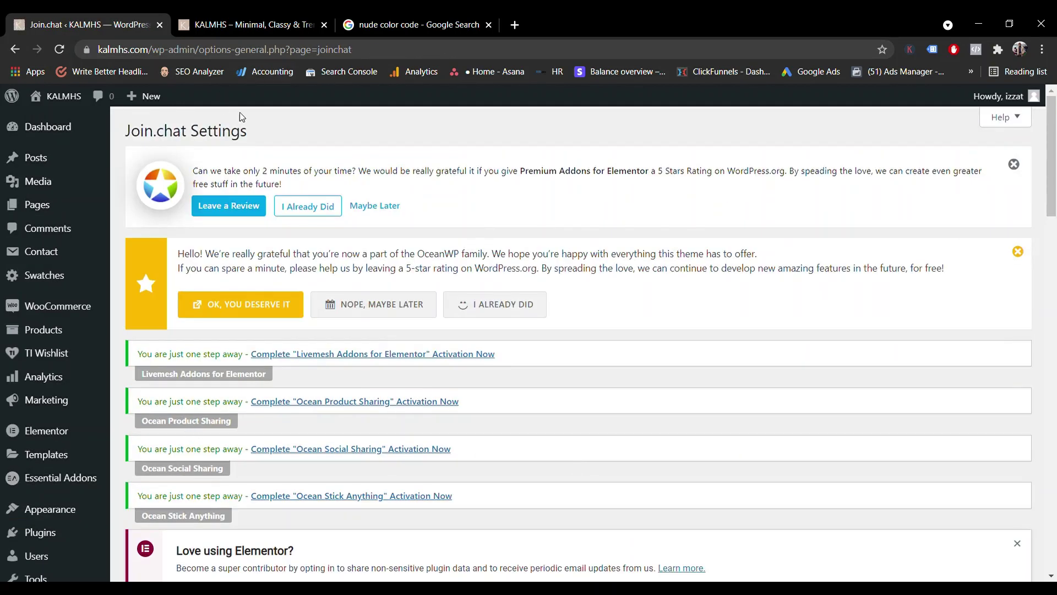
{"action": "left_click", "coordinate": [254, 14]}
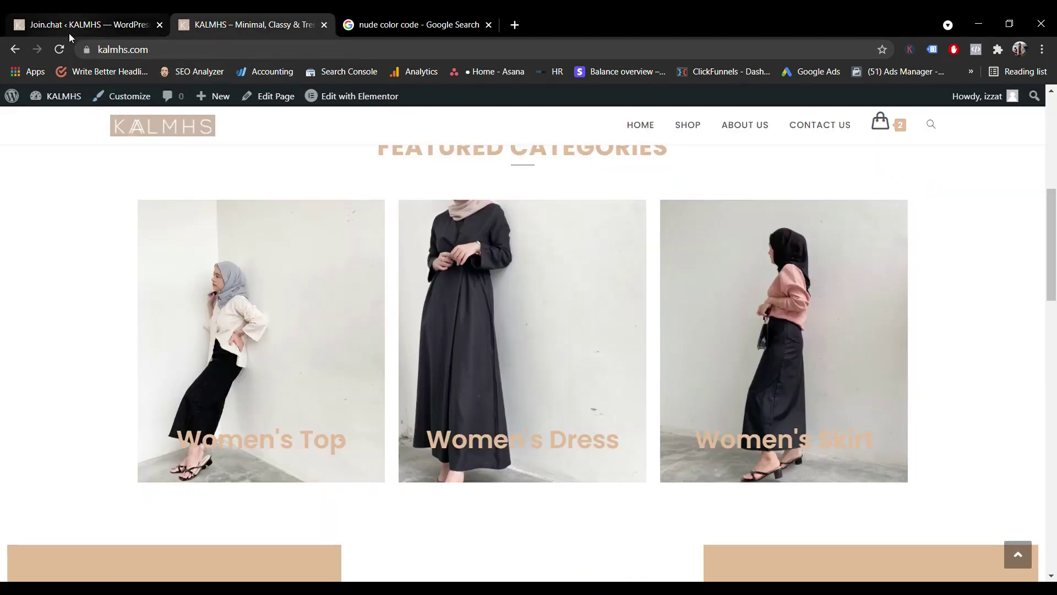
{"action": "left_click", "coordinate": [60, 49]}
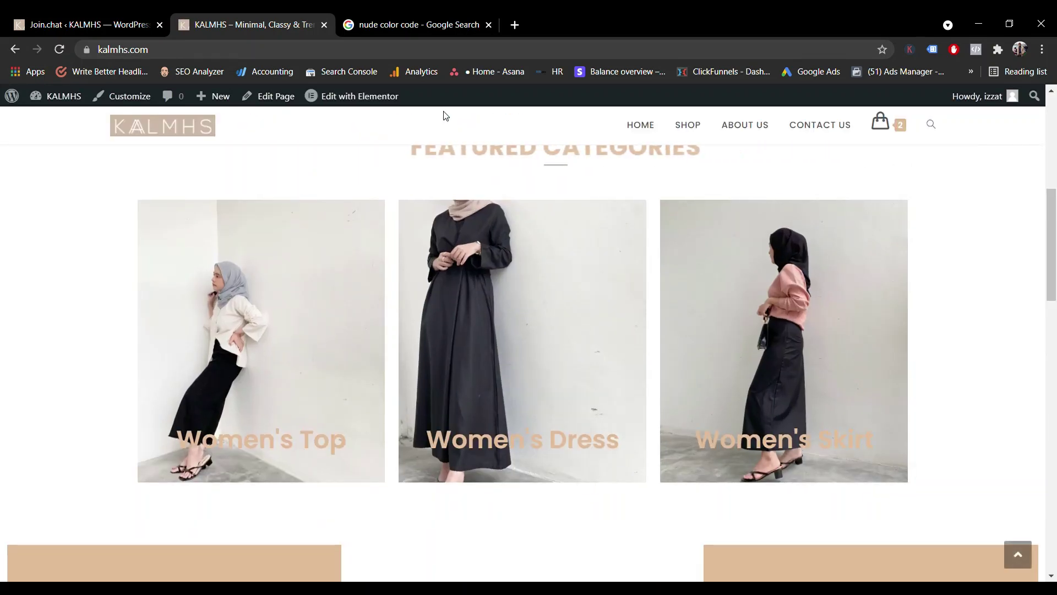
Check the chat window on the storefront home page and set the Join.chat button text to "Talk To Us!".
{"action": "scroll", "coordinate": [914, 371], "scroll_direction": "up", "scroll_amount": 8}
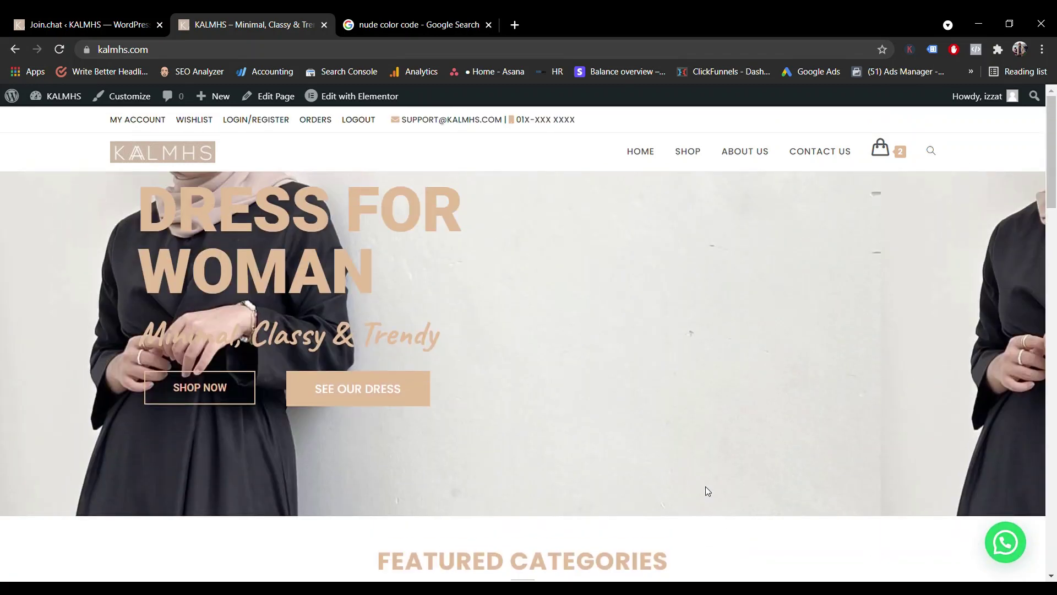
{"action": "left_click", "coordinate": [999, 548]}
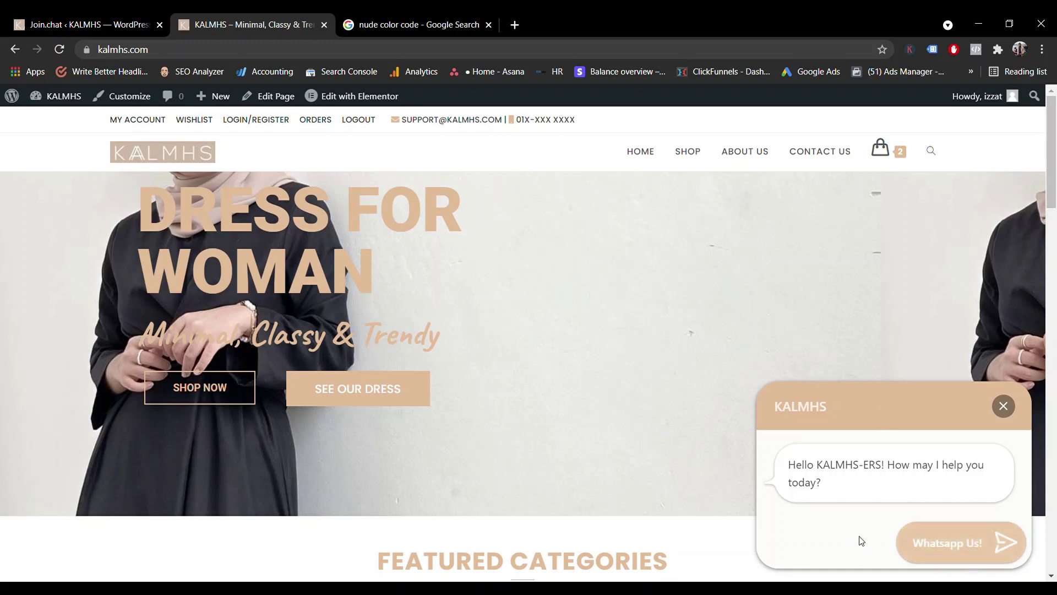
{"action": "left_click", "coordinate": [112, 19]}
{"action": "scroll", "coordinate": [559, 366], "scroll_direction": "down", "scroll_amount": 20}
{"action": "scroll", "coordinate": [561, 368], "scroll_direction": "down", "scroll_amount": 3}
{"action": "scroll", "coordinate": [502, 358], "scroll_direction": "up", "scroll_amount": 4}
{"action": "triple_click", "coordinate": [401, 252]}
{"action": "type", "text": "Talk To Us!"}
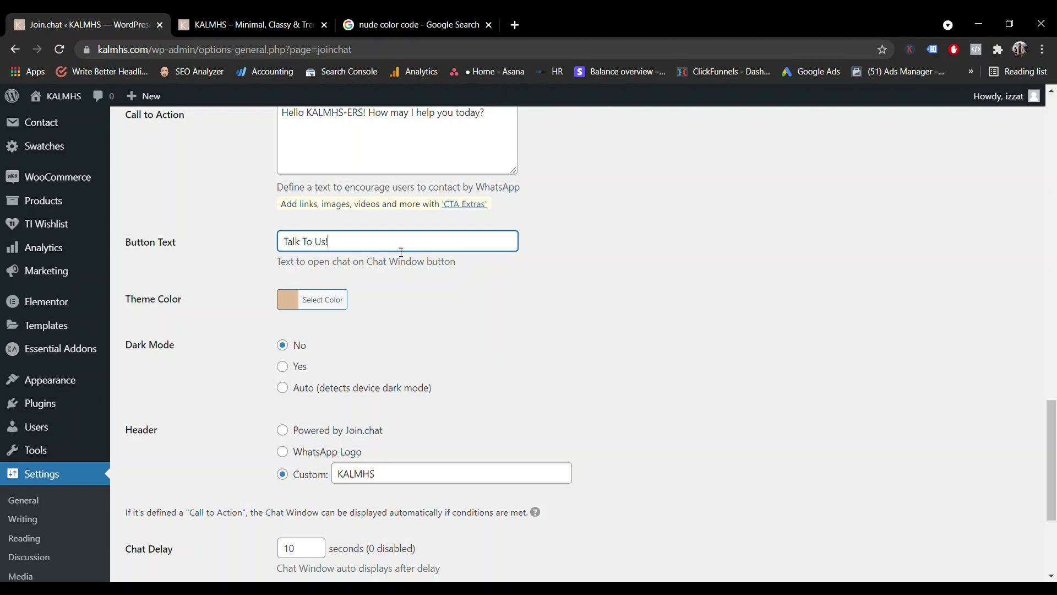
Remove the greeting "Hello KALMHS-ERS!" from the Call to Action, keeping only "How may I help you today?".
{"action": "scroll", "coordinate": [401, 252], "scroll_direction": "up", "scroll_amount": 1}
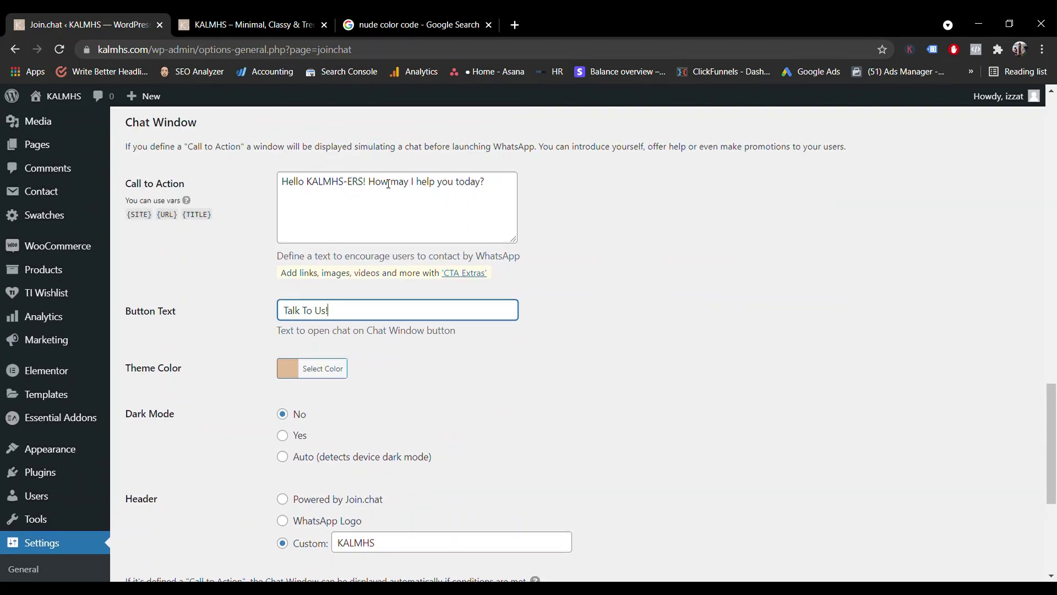
{"action": "left_click_drag", "start_coordinate": [368, 185], "coordinate": [263, 184]}
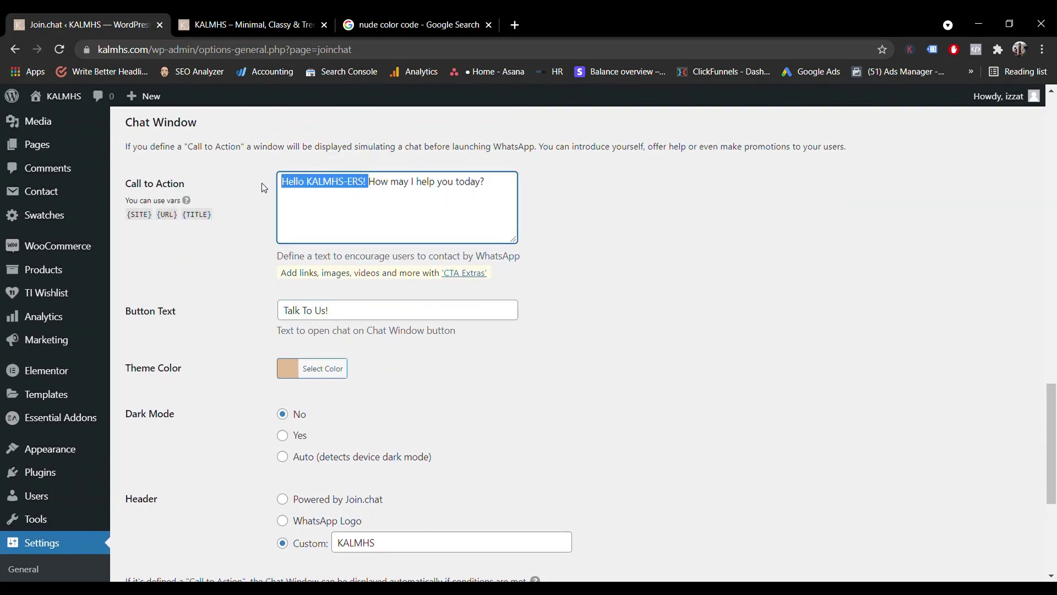
{"action": "left_click", "coordinate": [242, 13]}
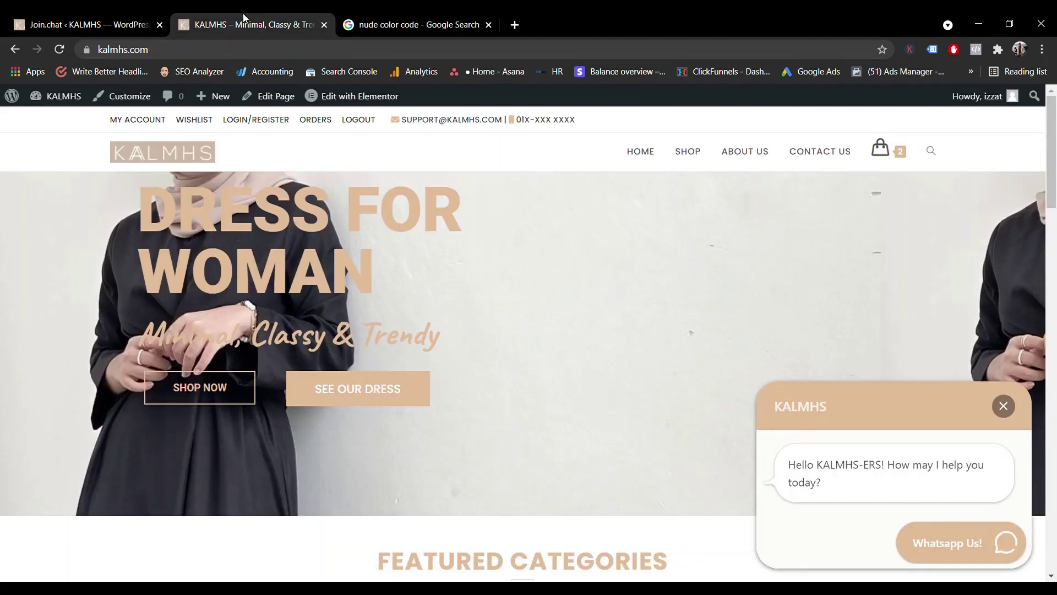
{"action": "left_click", "coordinate": [132, 19]}
{"action": "key", "text": "BackSpace"}
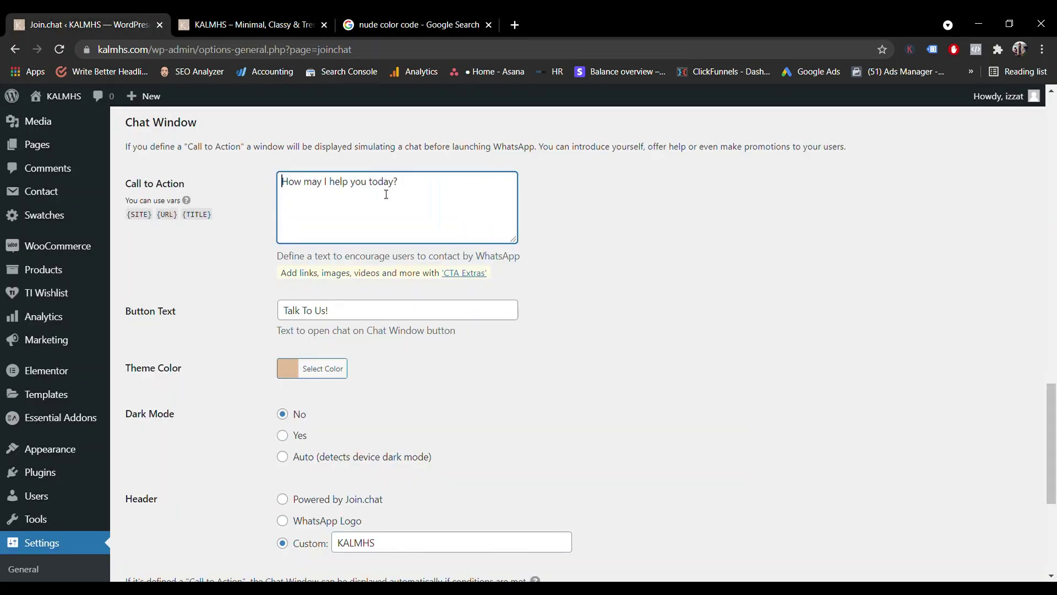
Save the Join.chat changes and reload the storefront home page with the updated chat window texts.
{"action": "scroll", "coordinate": [397, 248], "scroll_direction": "up", "scroll_amount": 6}
{"action": "scroll", "coordinate": [427, 304], "scroll_direction": "down", "scroll_amount": 5}
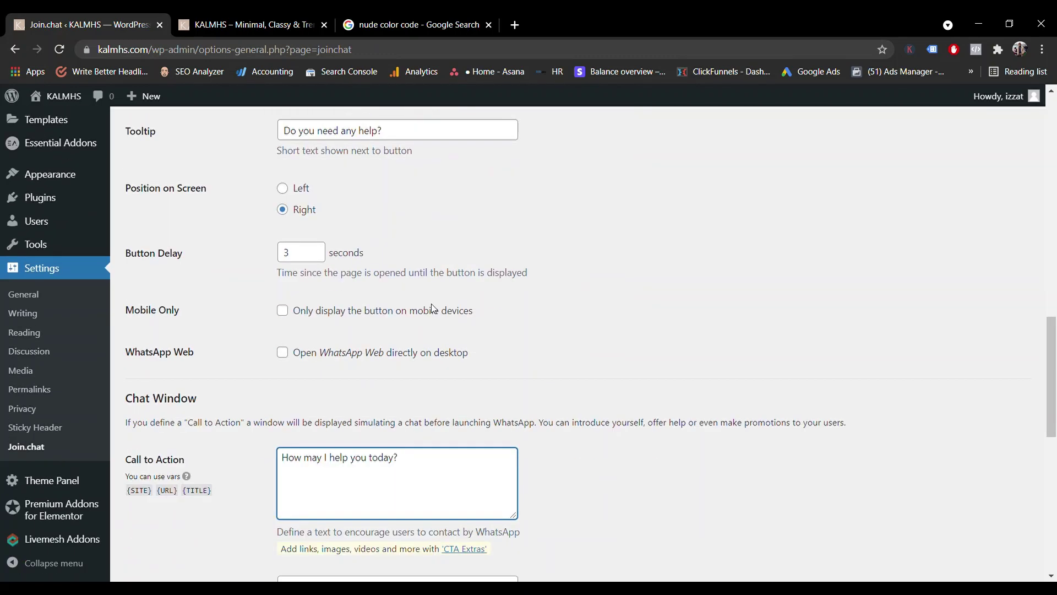
{"action": "scroll", "coordinate": [445, 396], "scroll_direction": "down", "scroll_amount": 6}
{"action": "left_click", "coordinate": [176, 504]}
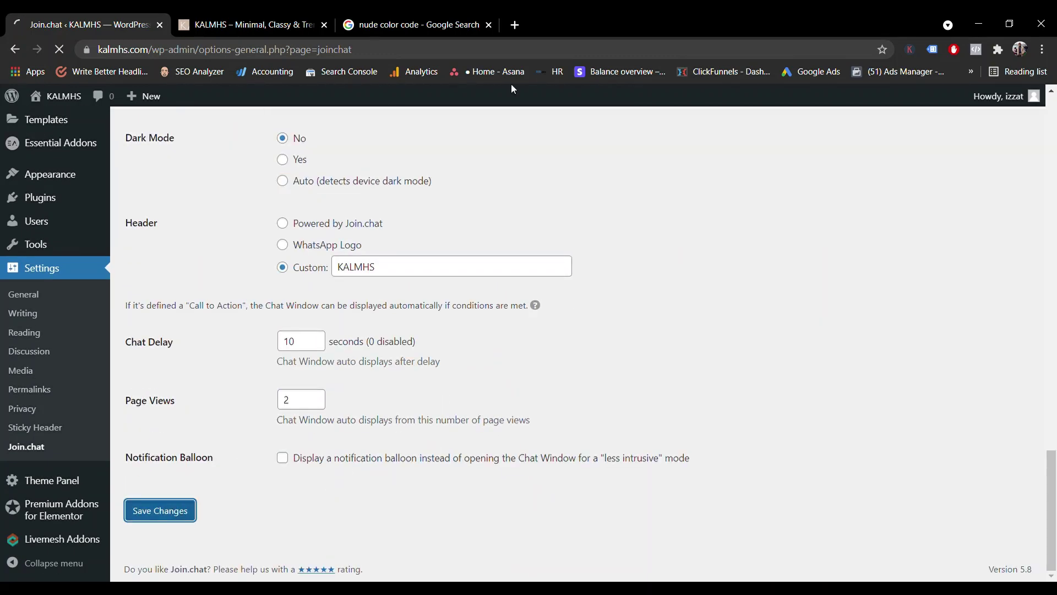
{"action": "left_click", "coordinate": [245, 18]}
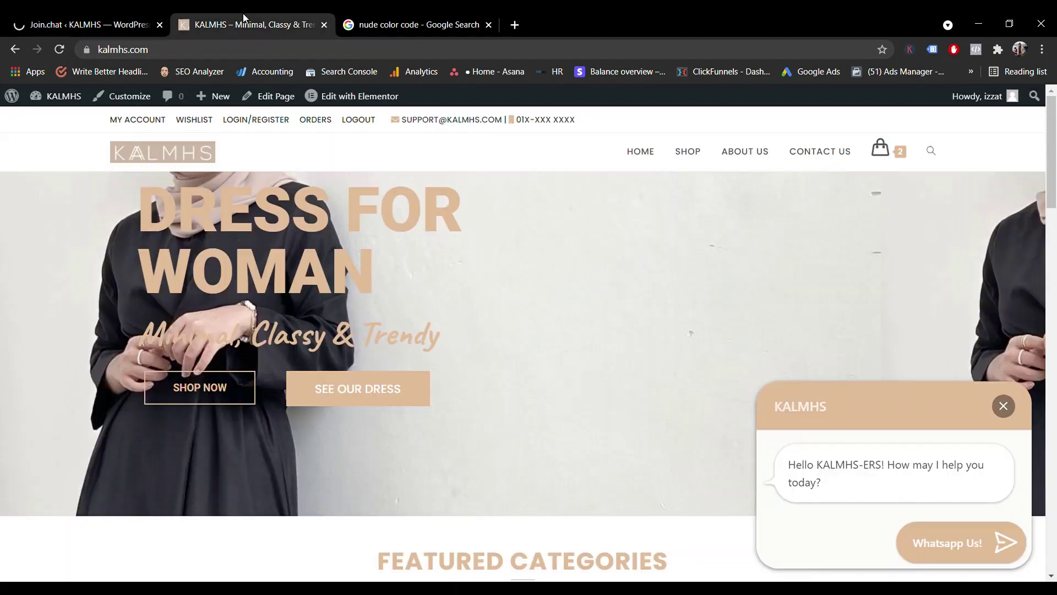
{"action": "left_click", "coordinate": [63, 18]}
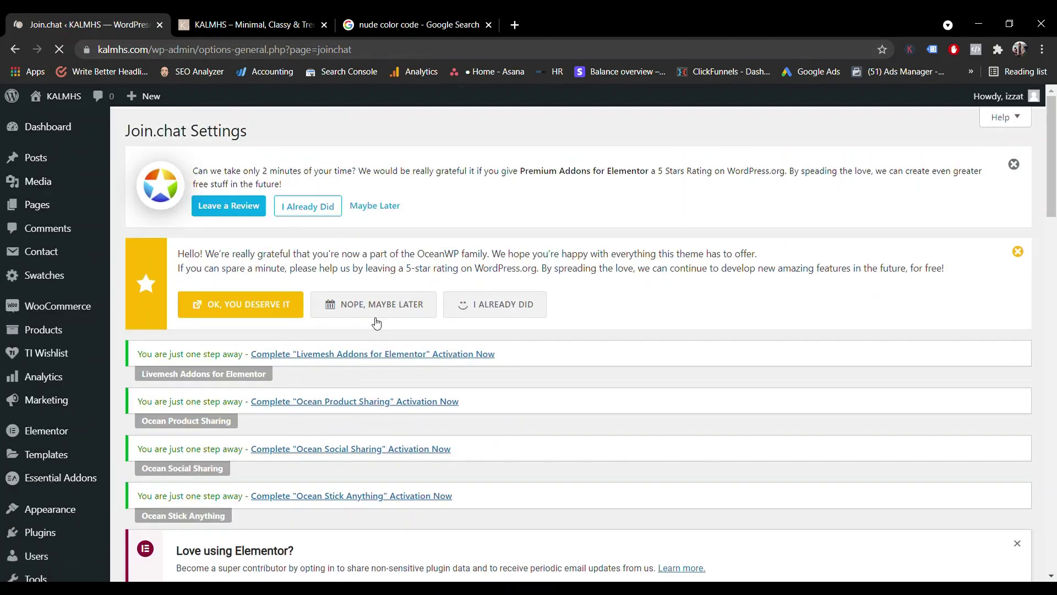
{"action": "key", "text": "ctrl+Tab"}
{"action": "left_click", "coordinate": [59, 49]}
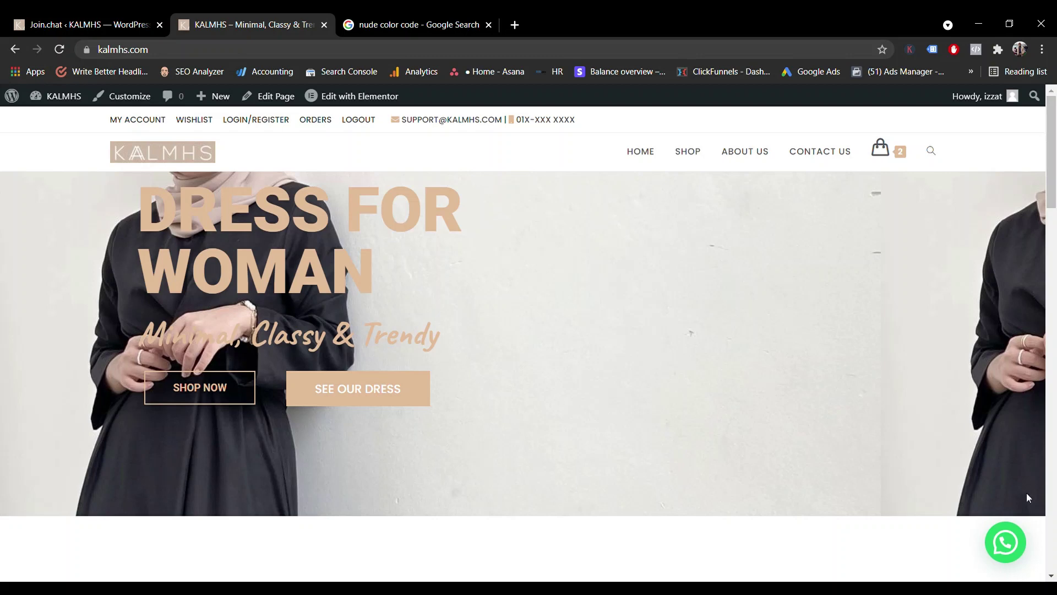
Test the WhatsApp button on the storefront by opening, closing and reopening the chat window and starting a chat with "Talk To Us!".
{"action": "scroll", "coordinate": [877, 415], "scroll_direction": "down", "scroll_amount": 5}
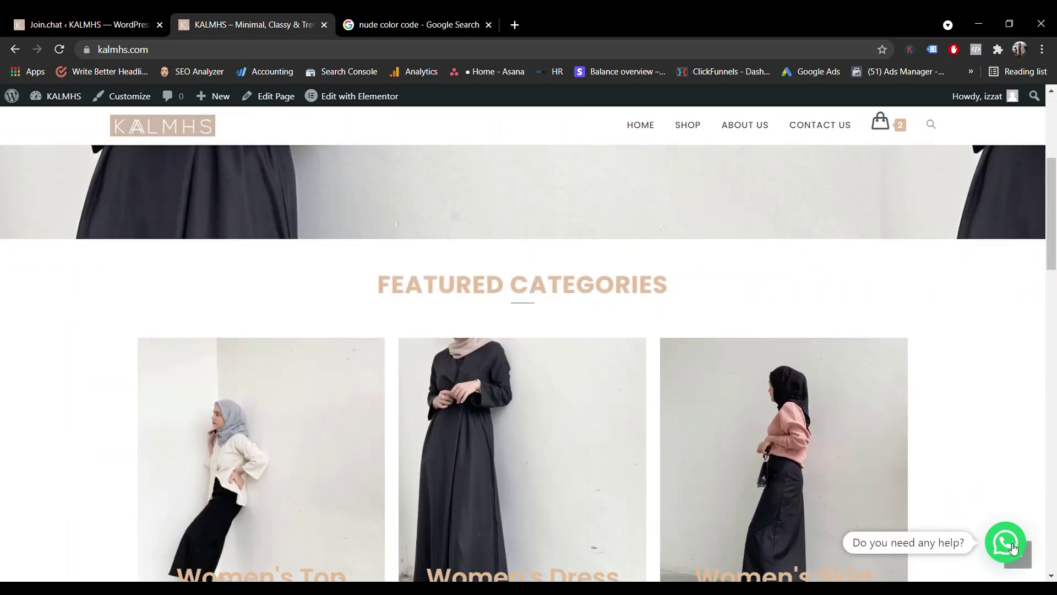
{"action": "scroll", "coordinate": [831, 402], "scroll_direction": "down", "scroll_amount": 3}
{"action": "left_click", "coordinate": [1005, 547]}
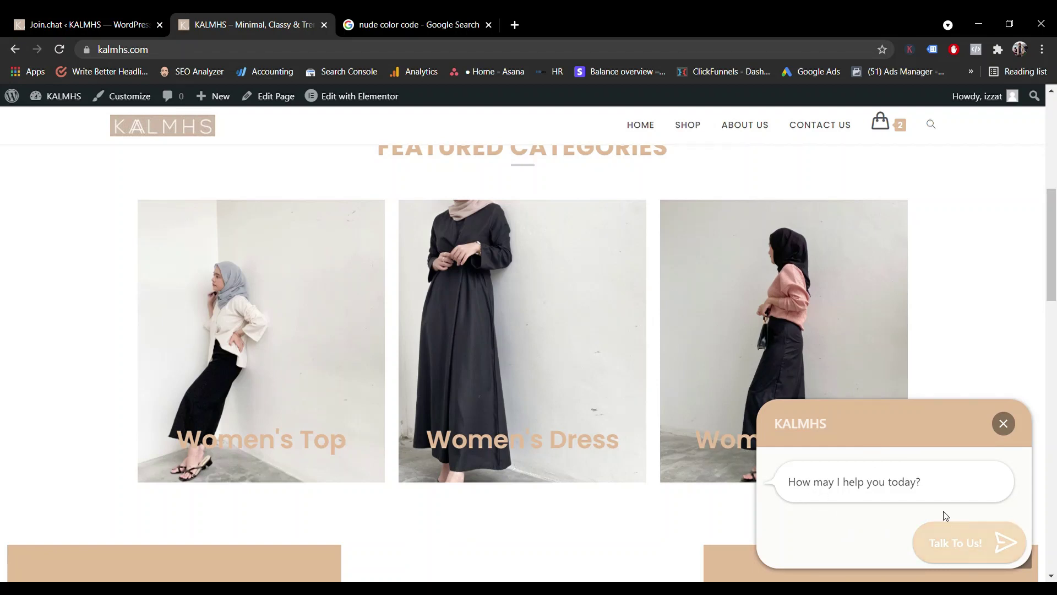
{"action": "left_click", "coordinate": [1004, 424]}
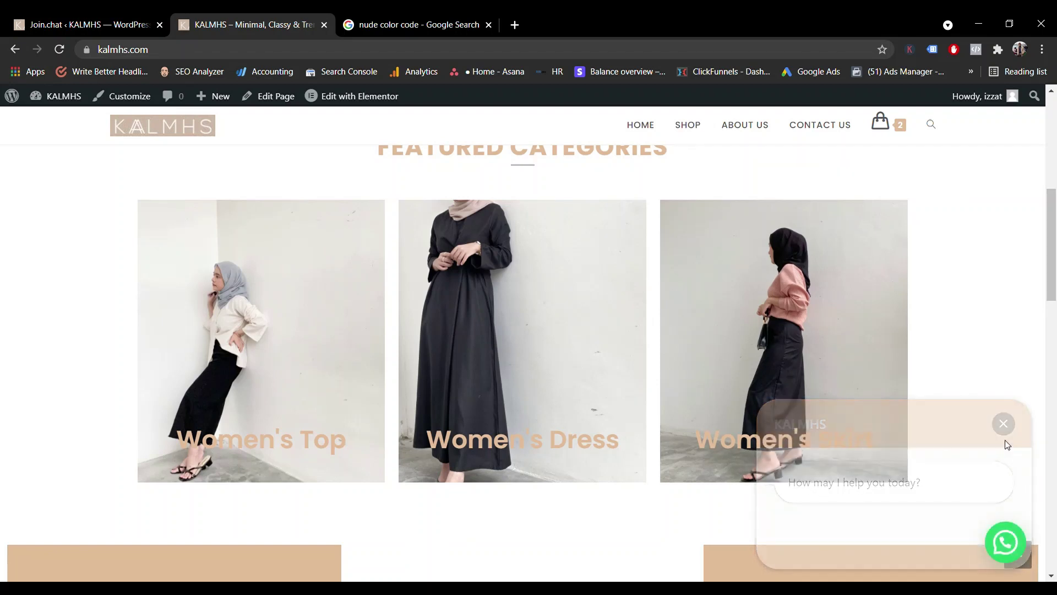
{"action": "left_click", "coordinate": [964, 544]}
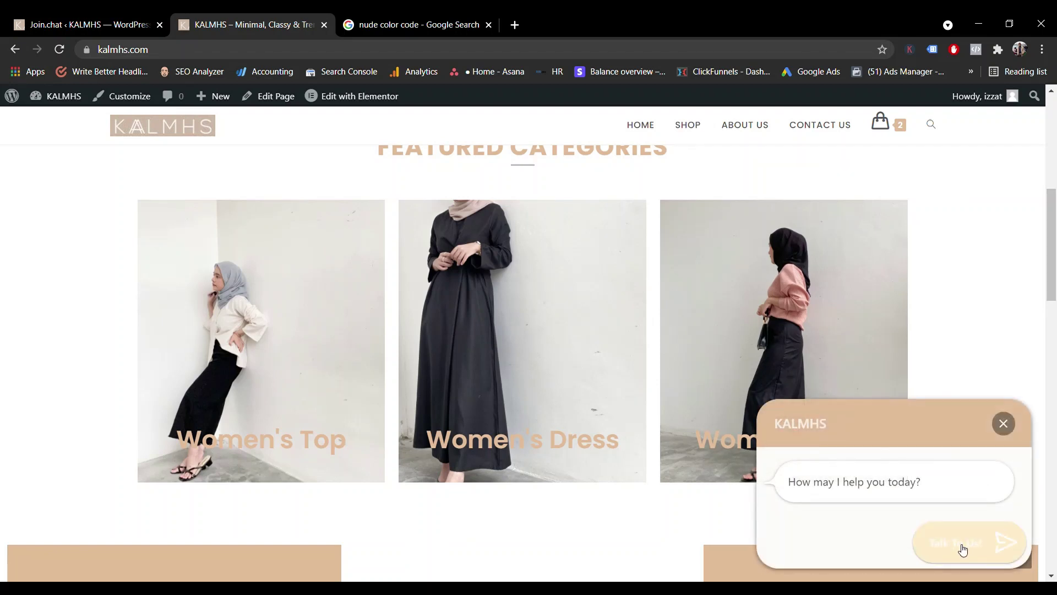
{"action": "left_click", "coordinate": [964, 545]}
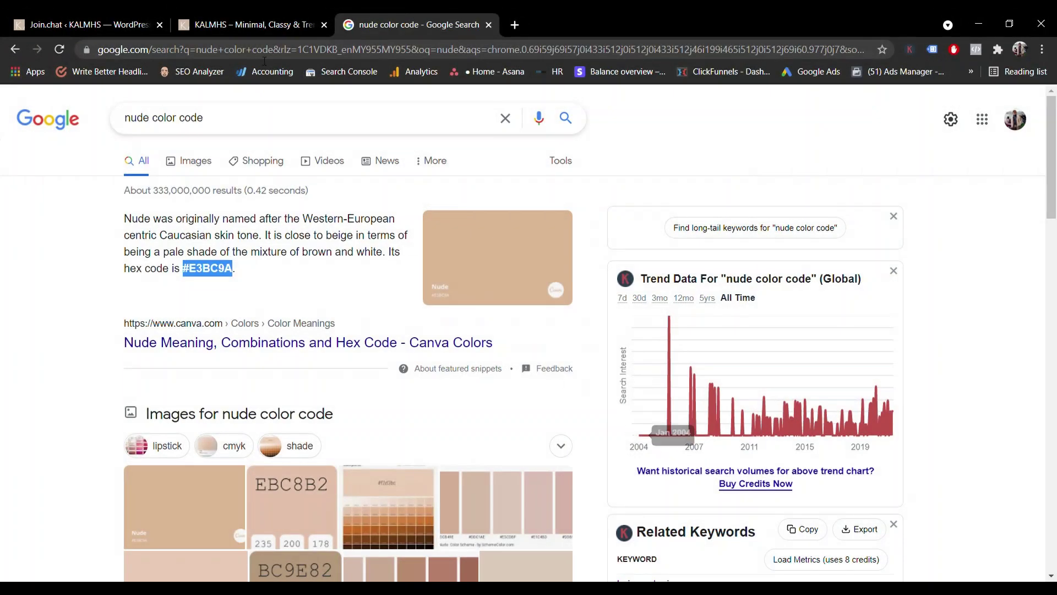
Return to the Join.chat settings and review the message, image, tooltip, button and chat window options.
{"action": "left_click", "coordinate": [267, 14]}
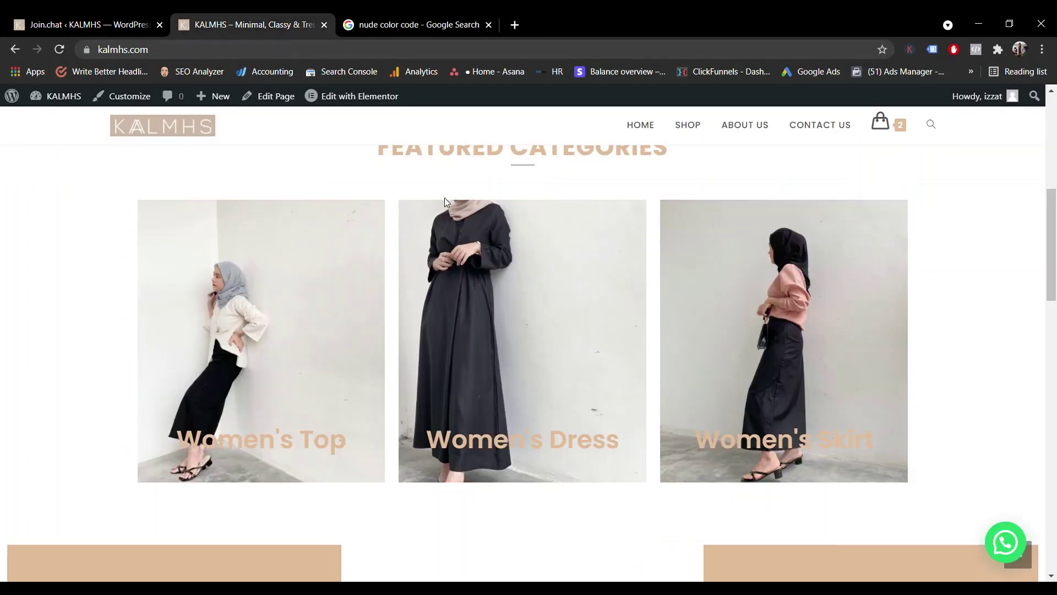
{"action": "left_click", "coordinate": [137, 18]}
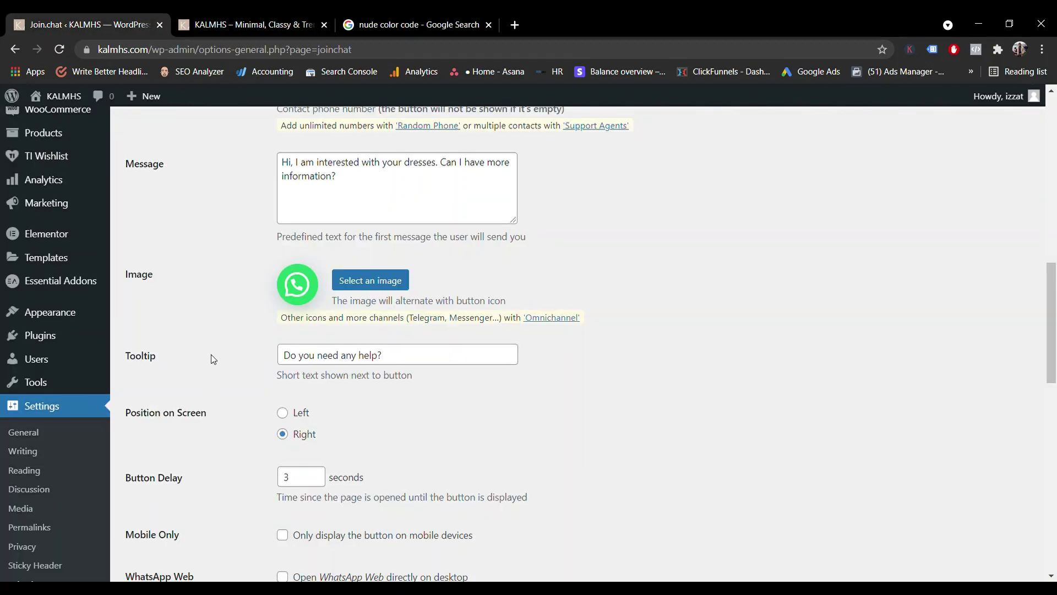
{"action": "scroll", "coordinate": [214, 359], "scroll_direction": "up", "scroll_amount": 4}
{"action": "scroll", "coordinate": [214, 357], "scroll_direction": "down", "scroll_amount": 5}
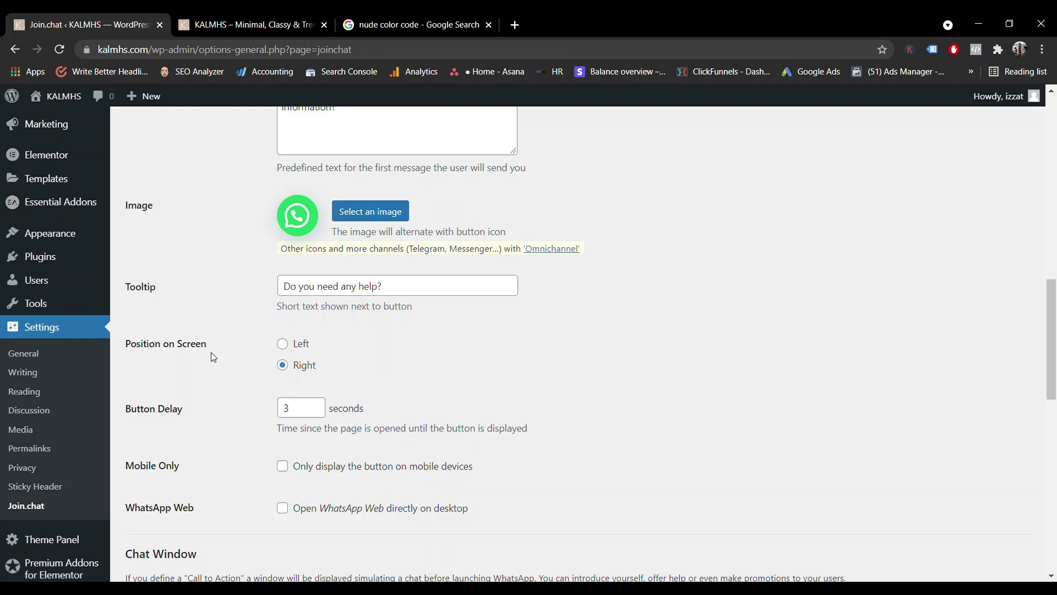
{"action": "scroll", "coordinate": [213, 358], "scroll_direction": "up", "scroll_amount": 1}
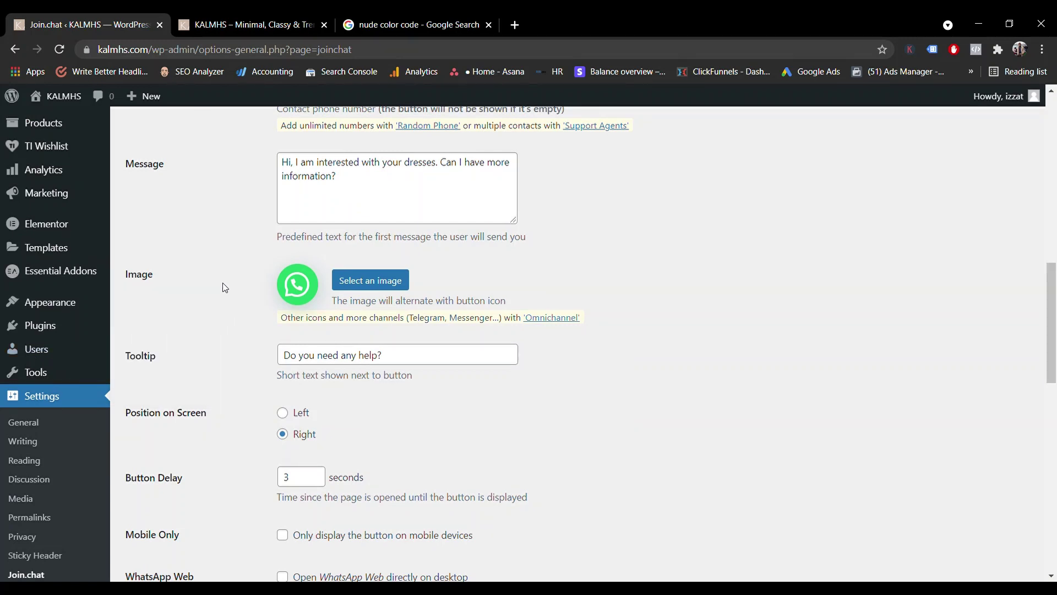
{"action": "scroll", "coordinate": [215, 382], "scroll_direction": "down", "scroll_amount": 3}
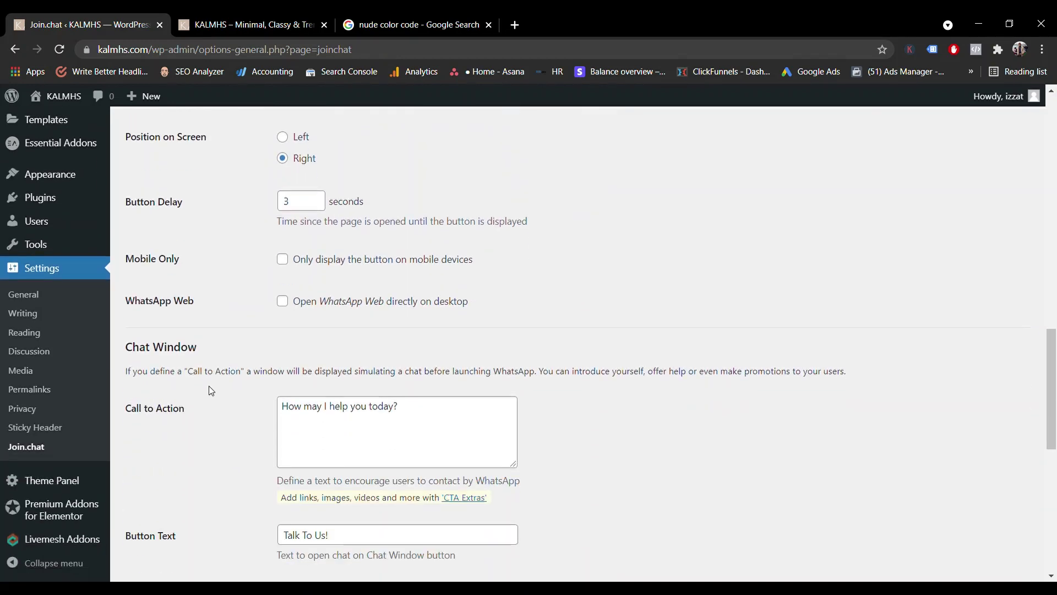
Go to the page for adding new WordPress plugins and search for "sales notifications".
{"action": "mouse_move", "coordinate": [55, 270]}
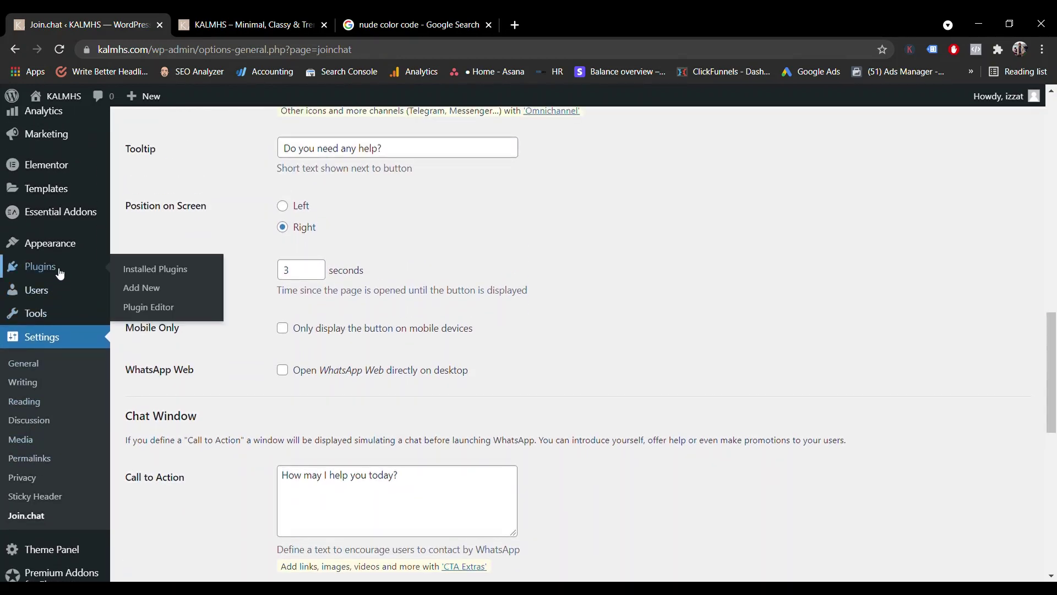
{"action": "left_click", "coordinate": [156, 296]}
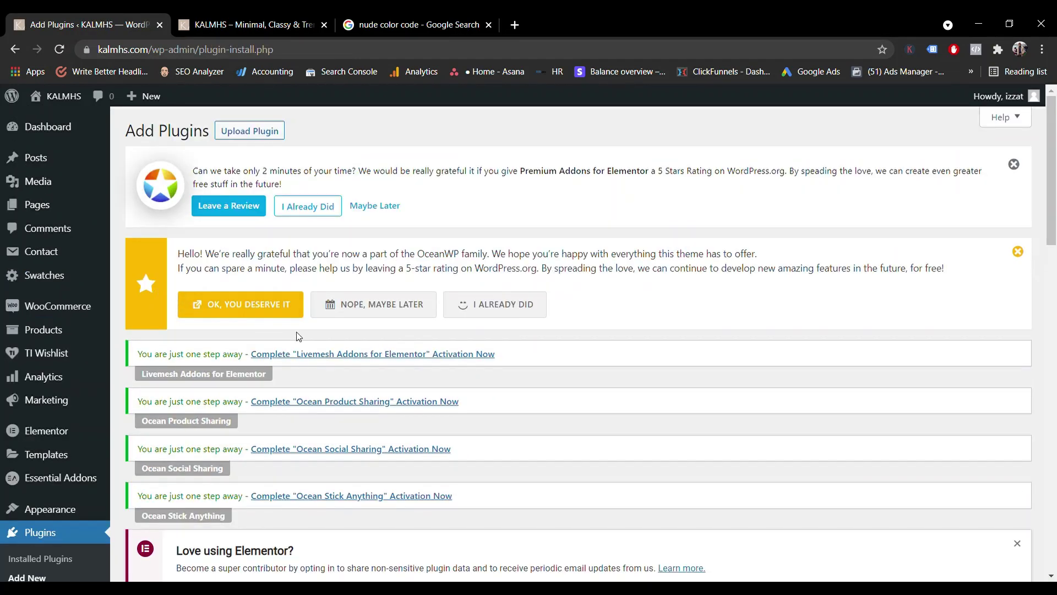
{"action": "scroll", "coordinate": [283, 328], "scroll_direction": "down", "scroll_amount": 8}
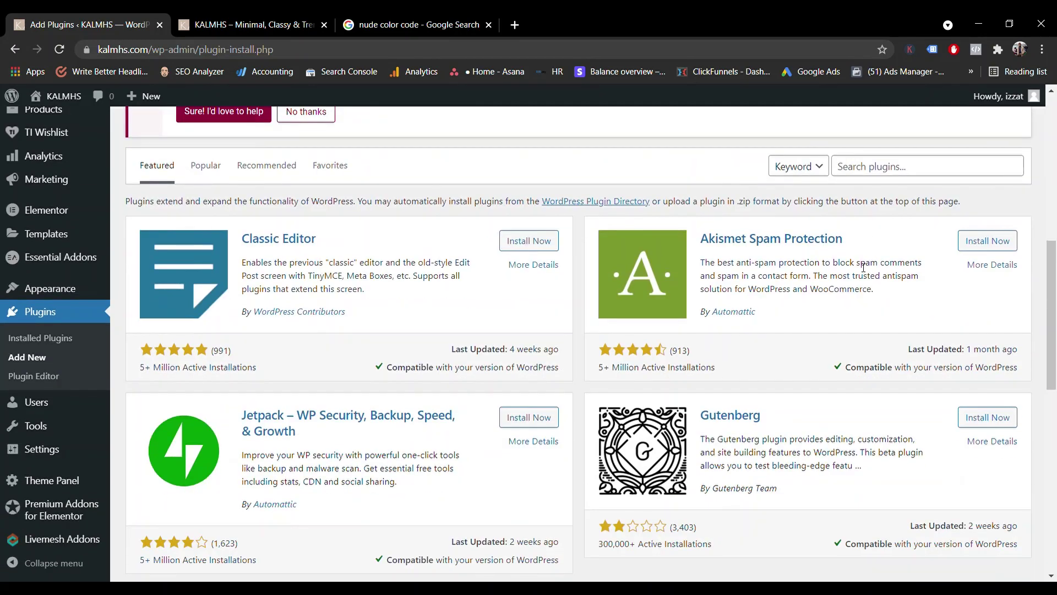
{"action": "scroll", "coordinate": [861, 262], "scroll_direction": "up", "scroll_amount": 4}
{"action": "left_click", "coordinate": [904, 384]}
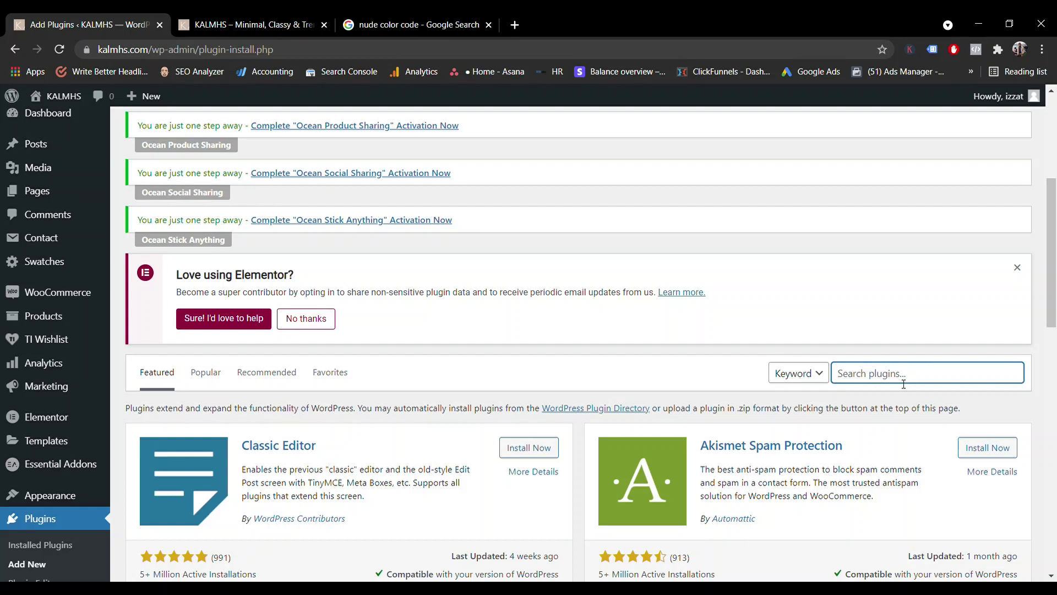
{"action": "type", "text": "sales notifications"}
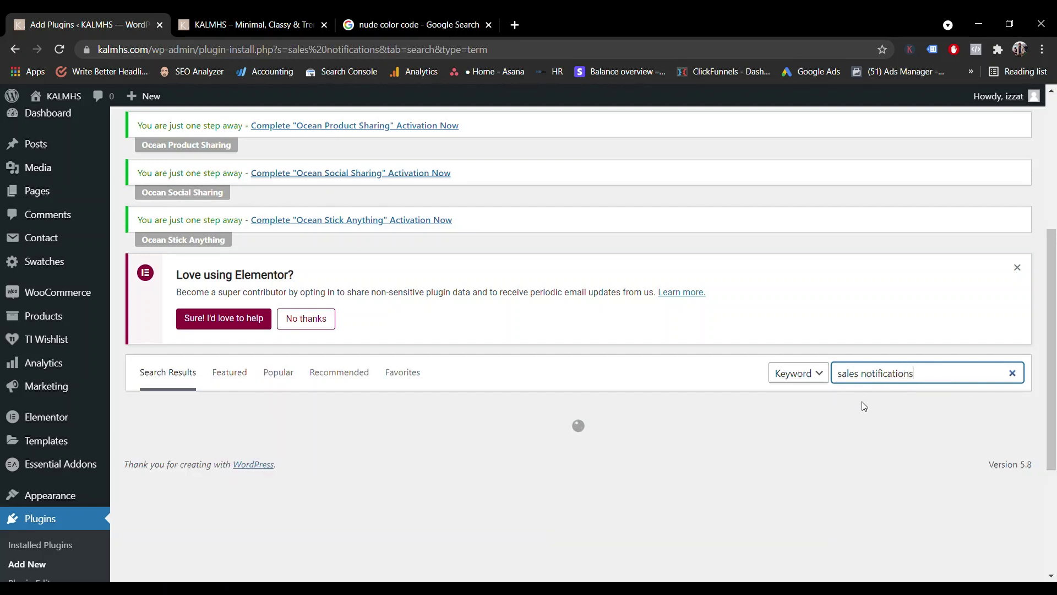
Examine the found sales notification plugins, comparing their ratings, active installations and WordPress compatibility.
{"action": "scroll", "coordinate": [864, 405], "scroll_direction": "down", "scroll_amount": 2}
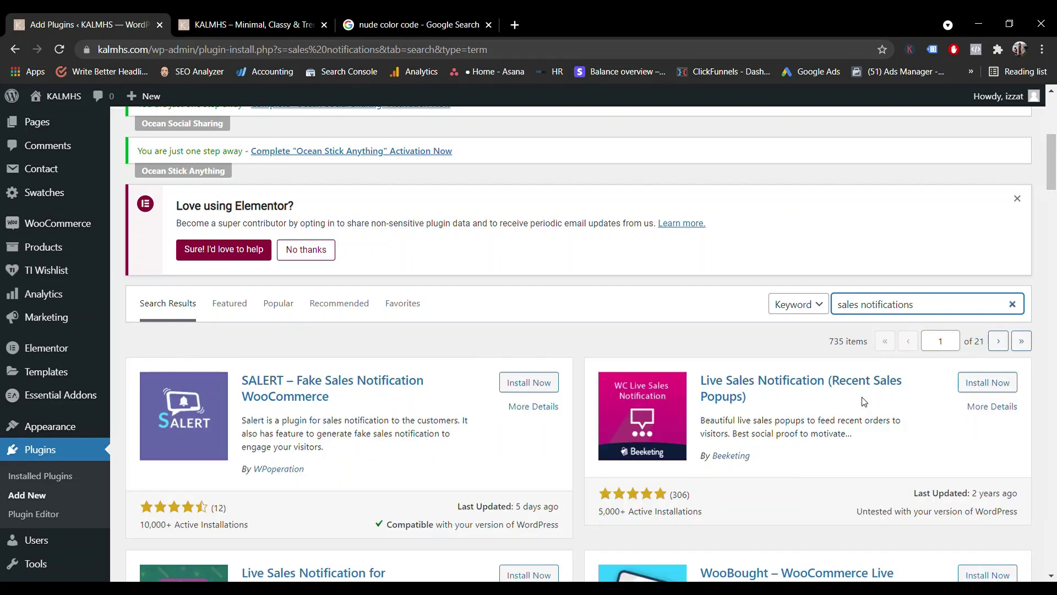
{"action": "scroll", "coordinate": [924, 417], "scroll_direction": "down", "scroll_amount": 5}
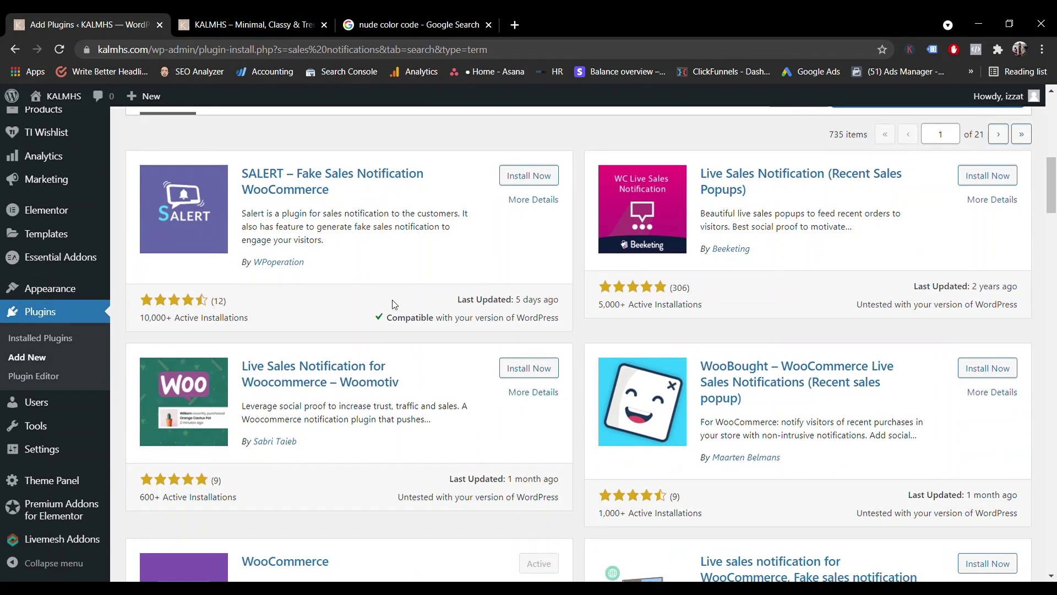
{"action": "scroll", "coordinate": [380, 300], "scroll_direction": "down", "scroll_amount": 2}
{"action": "scroll", "coordinate": [726, 387], "scroll_direction": "down", "scroll_amount": 7}
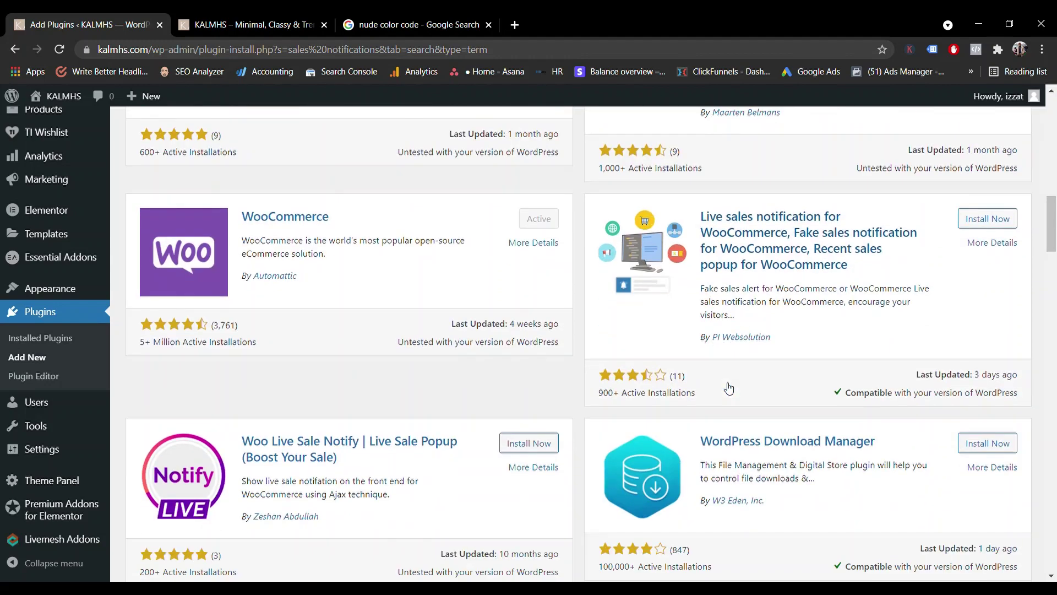
{"action": "scroll", "coordinate": [725, 388], "scroll_direction": "down", "scroll_amount": 4}
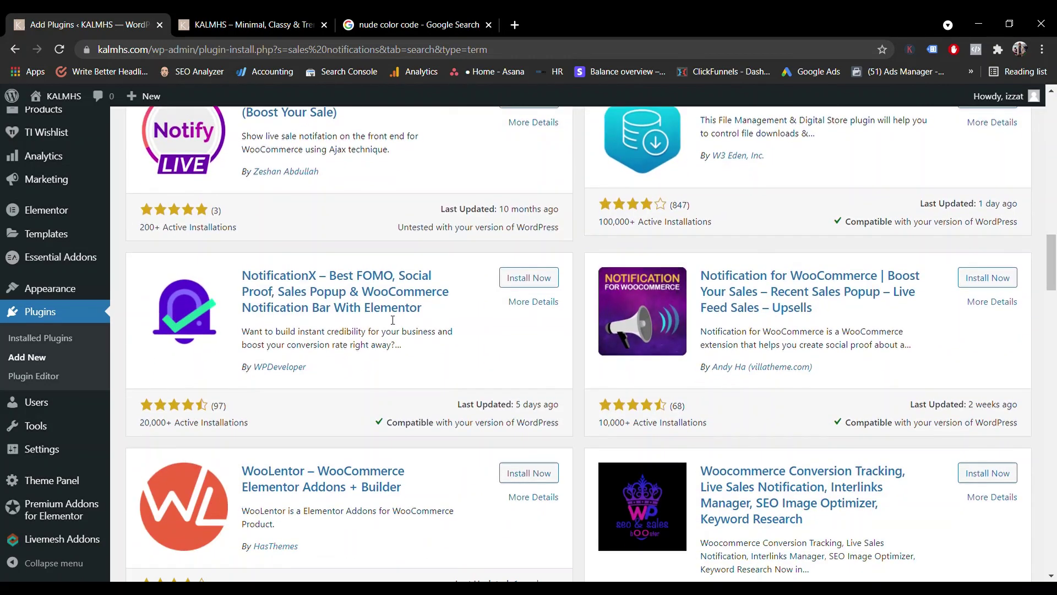
{"action": "scroll", "coordinate": [416, 332], "scroll_direction": "up", "scroll_amount": 6}
{"action": "scroll", "coordinate": [414, 332], "scroll_direction": "down", "scroll_amount": 5}
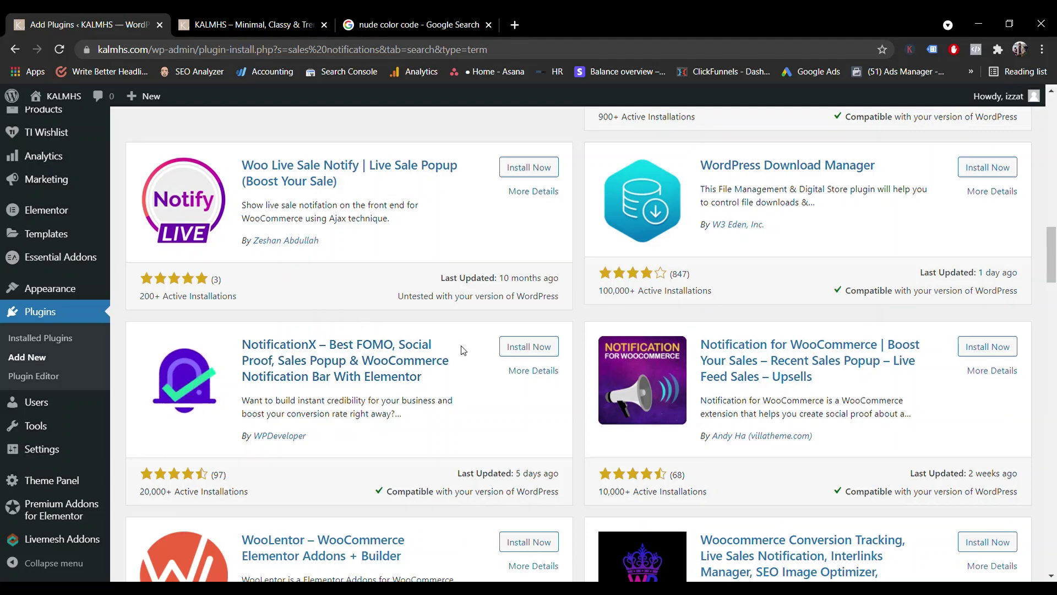
{"action": "scroll", "coordinate": [331, 374], "scroll_direction": "up", "scroll_amount": 10}
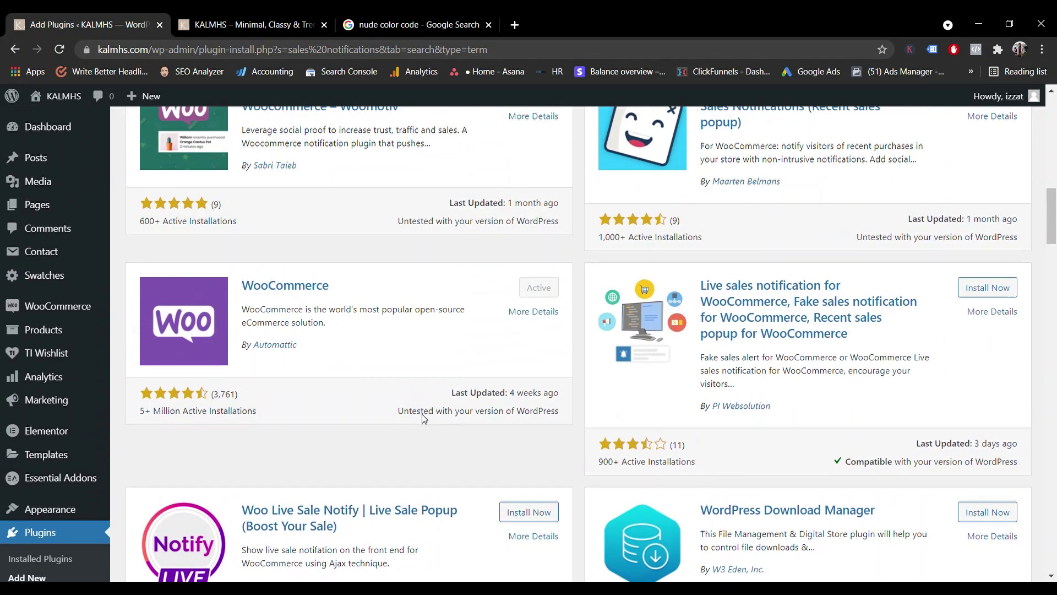
{"action": "scroll", "coordinate": [320, 331], "scroll_direction": "down", "scroll_amount": 12}
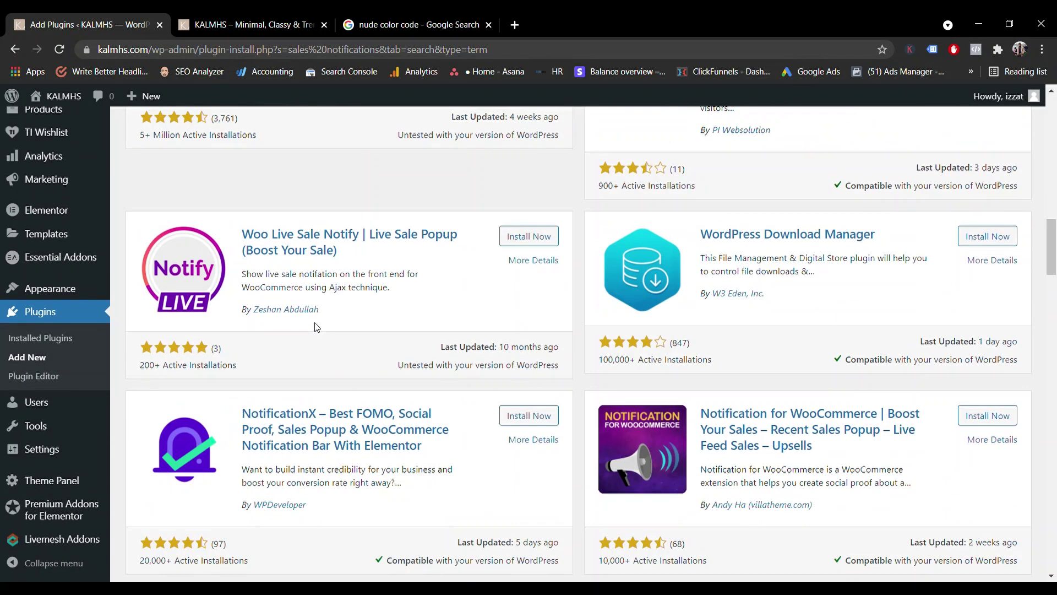
{"action": "scroll", "coordinate": [413, 355], "scroll_direction": "down", "scroll_amount": 1}
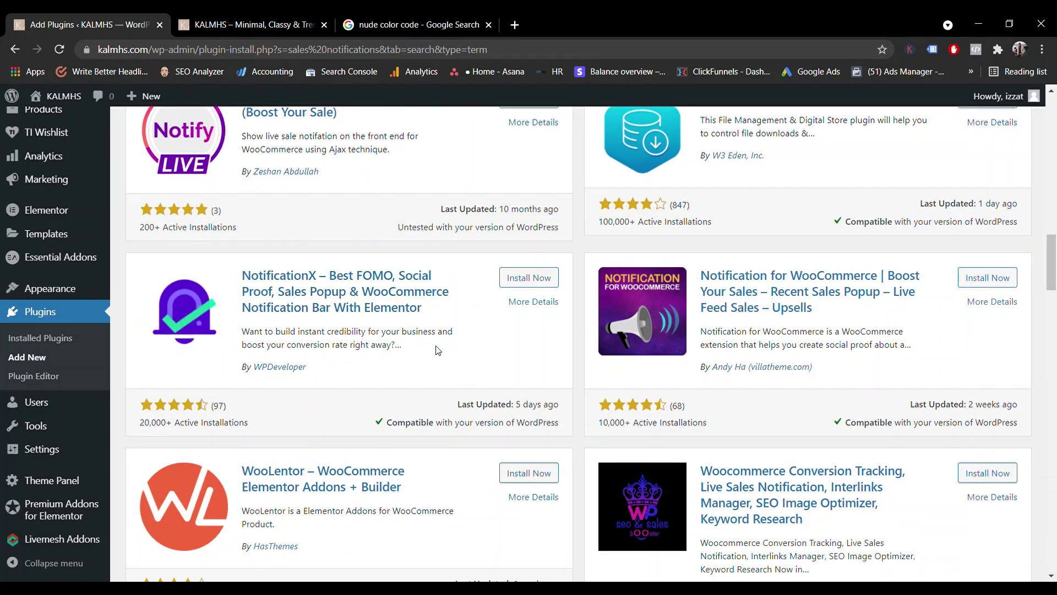
Install and activate the NotificationX plugin by WPDeveloper.
{"action": "left_click", "coordinate": [538, 279]}
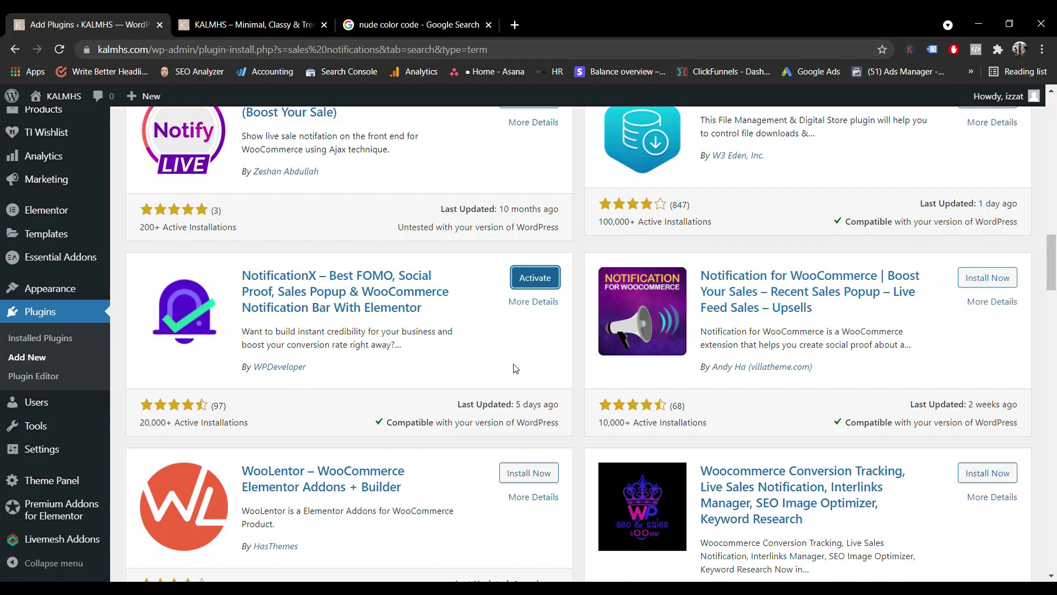
{"action": "left_click", "coordinate": [545, 288]}
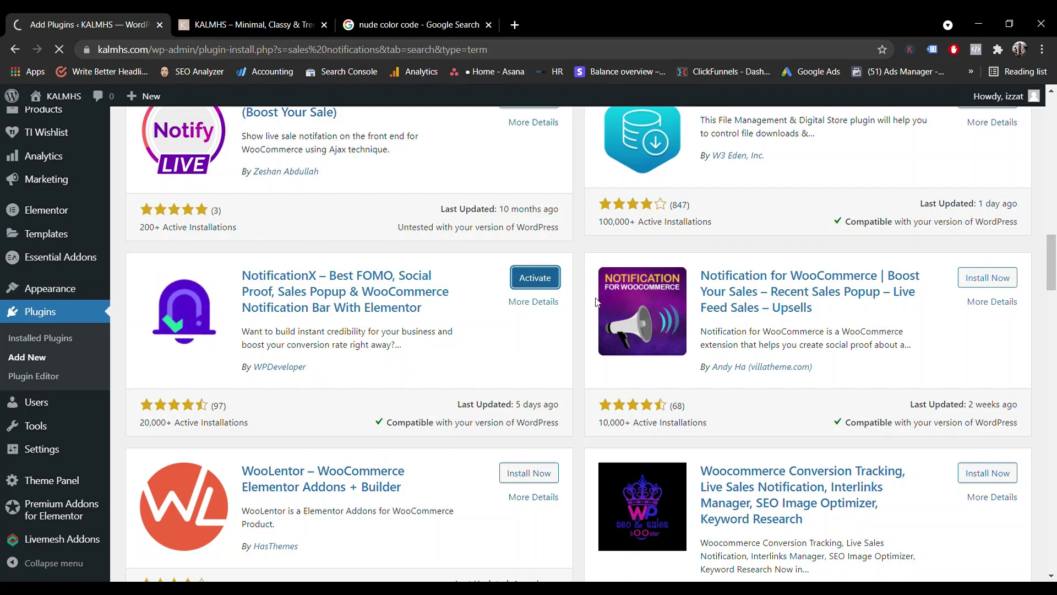
View the KALMHS storefront's home page from the featured categories up to the hero banner.
{"action": "left_click", "coordinate": [248, 24]}
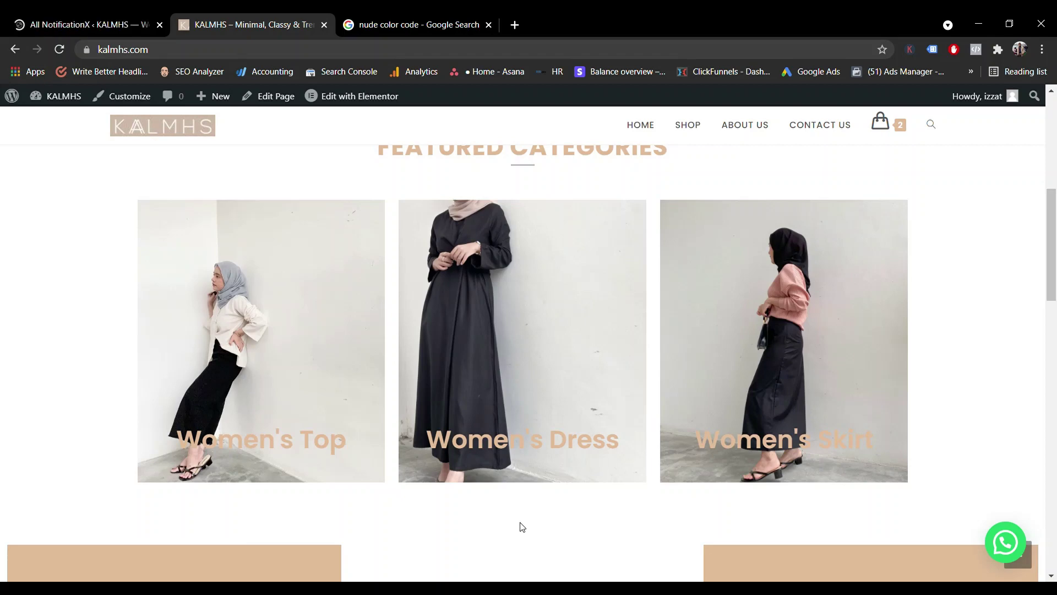
{"action": "key", "text": "ctrl+plus"}
{"action": "key", "text": "ctrl+minus"}
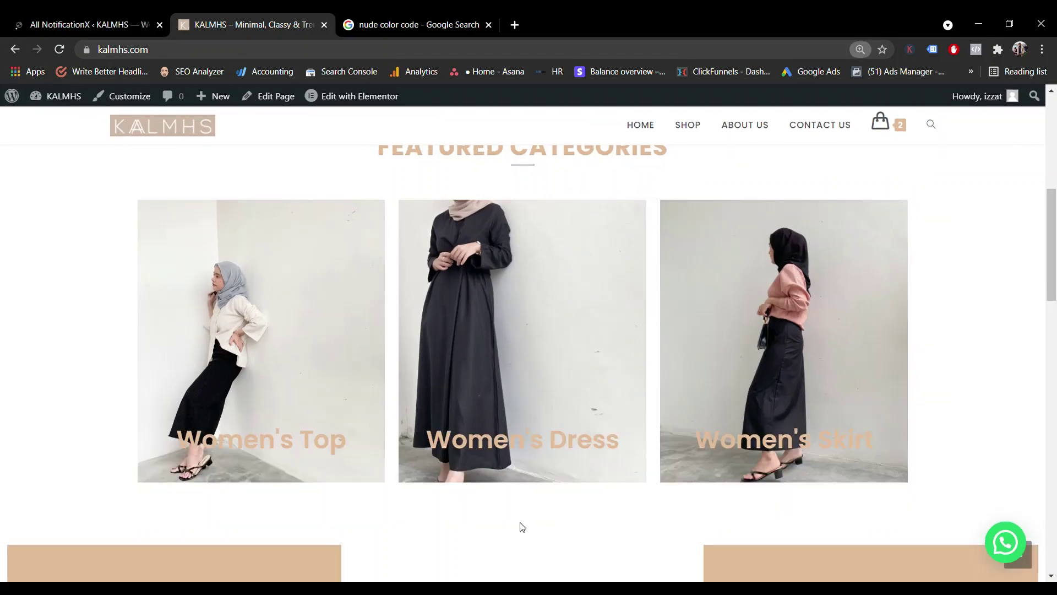
{"action": "scroll", "coordinate": [394, 479], "scroll_direction": "up", "scroll_amount": 8}
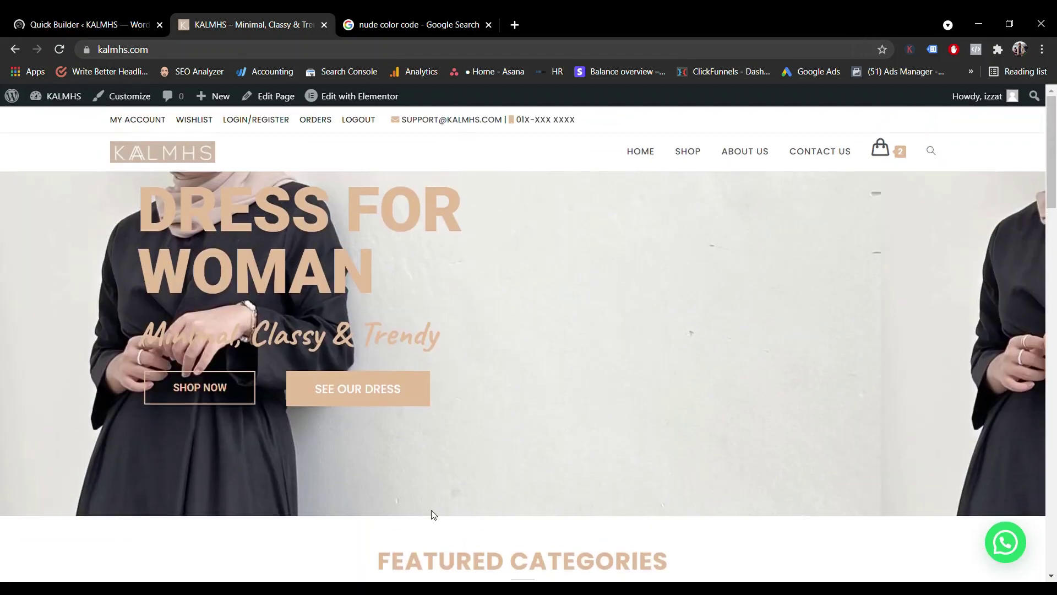
Return to the NotificationX Quick Builder and examine its setup stages and the available notification types.
{"action": "left_click", "coordinate": [135, 19]}
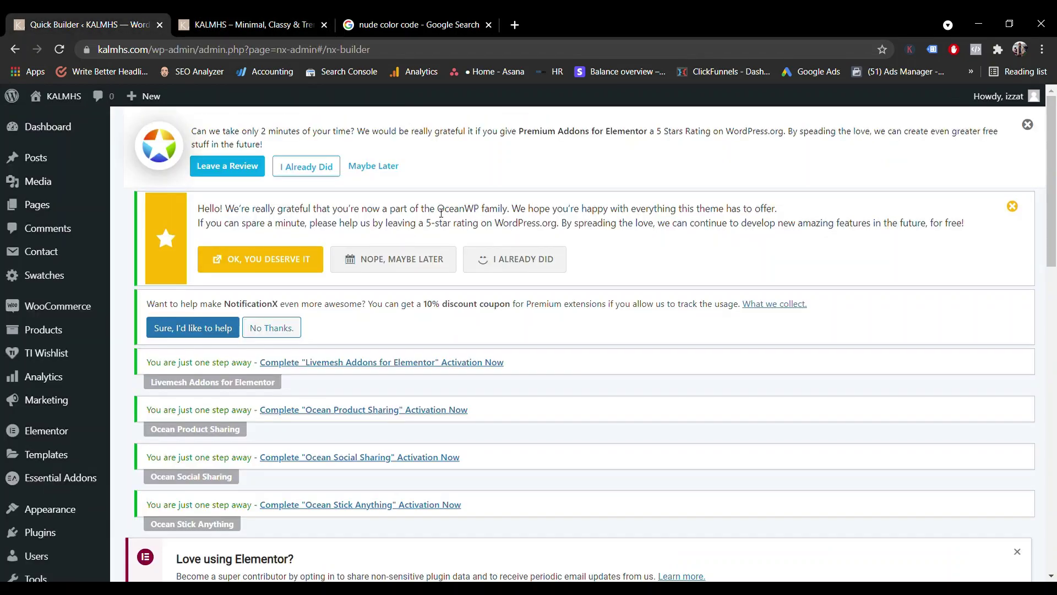
{"action": "scroll", "coordinate": [507, 276], "scroll_direction": "down", "scroll_amount": 5}
{"action": "scroll", "coordinate": [507, 274], "scroll_direction": "down", "scroll_amount": 5}
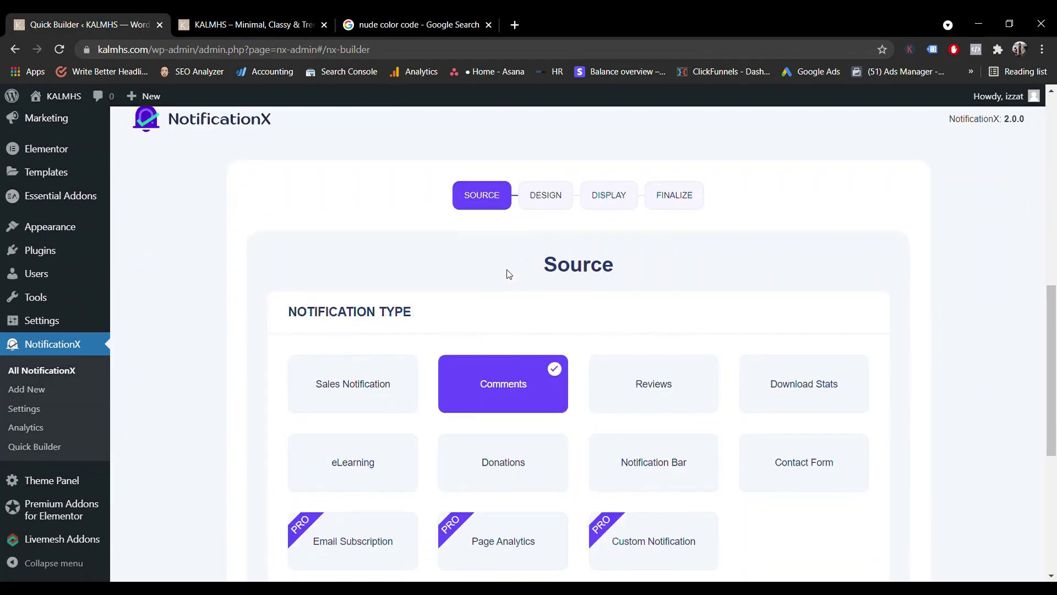
{"action": "scroll", "coordinate": [798, 269], "scroll_direction": "up", "scroll_amount": 3}
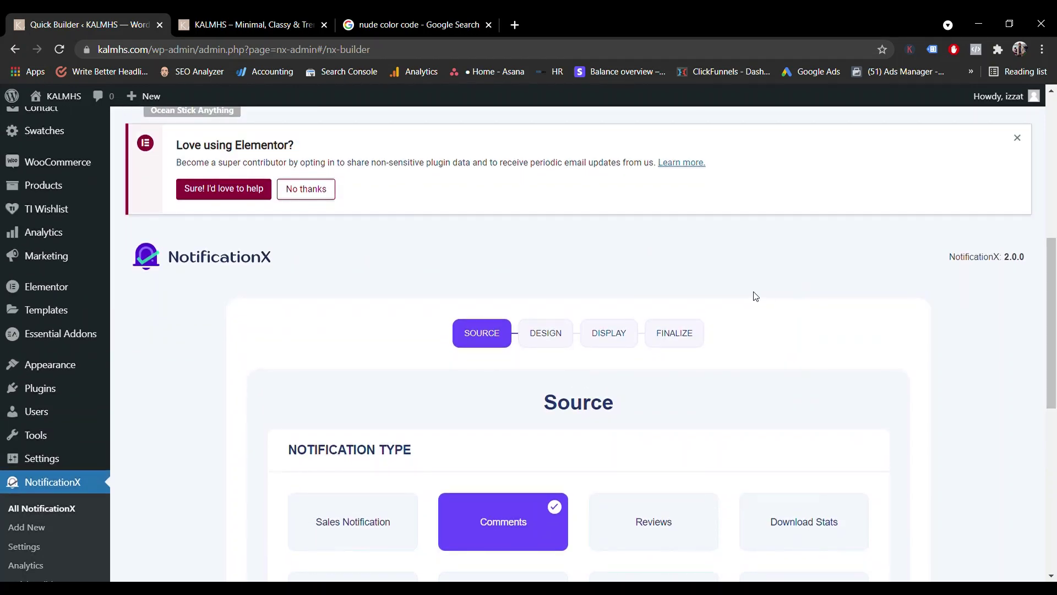
{"action": "scroll", "coordinate": [759, 295], "scroll_direction": "up", "scroll_amount": 4}
{"action": "scroll", "coordinate": [844, 303], "scroll_direction": "up", "scroll_amount": 5}
{"action": "scroll", "coordinate": [843, 302], "scroll_direction": "down", "scroll_amount": 8}
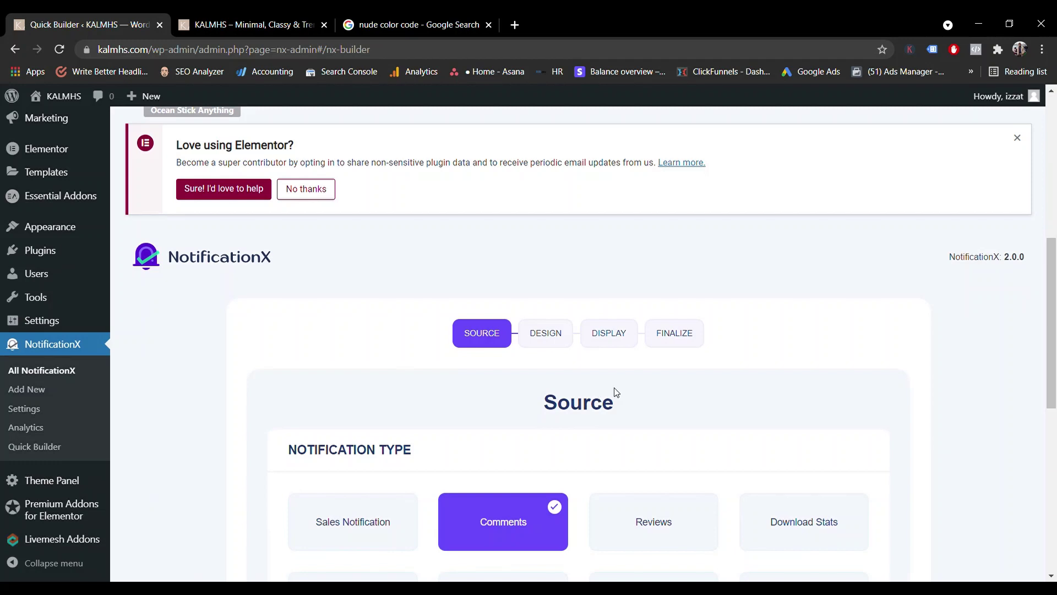
{"action": "scroll", "coordinate": [616, 393], "scroll_direction": "down", "scroll_amount": 3}
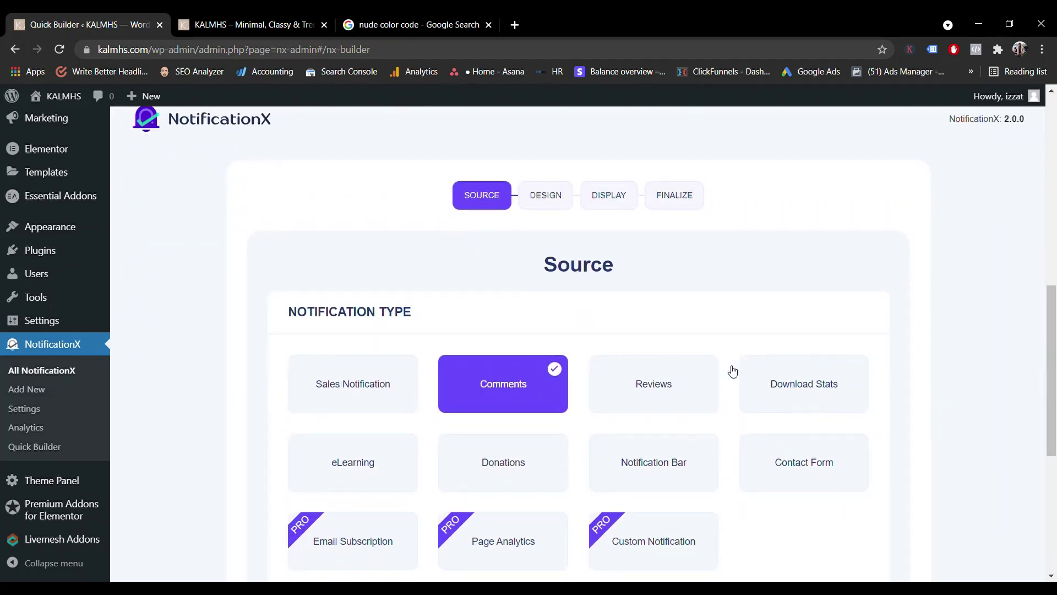
{"action": "scroll", "coordinate": [738, 396], "scroll_direction": "down", "scroll_amount": 3}
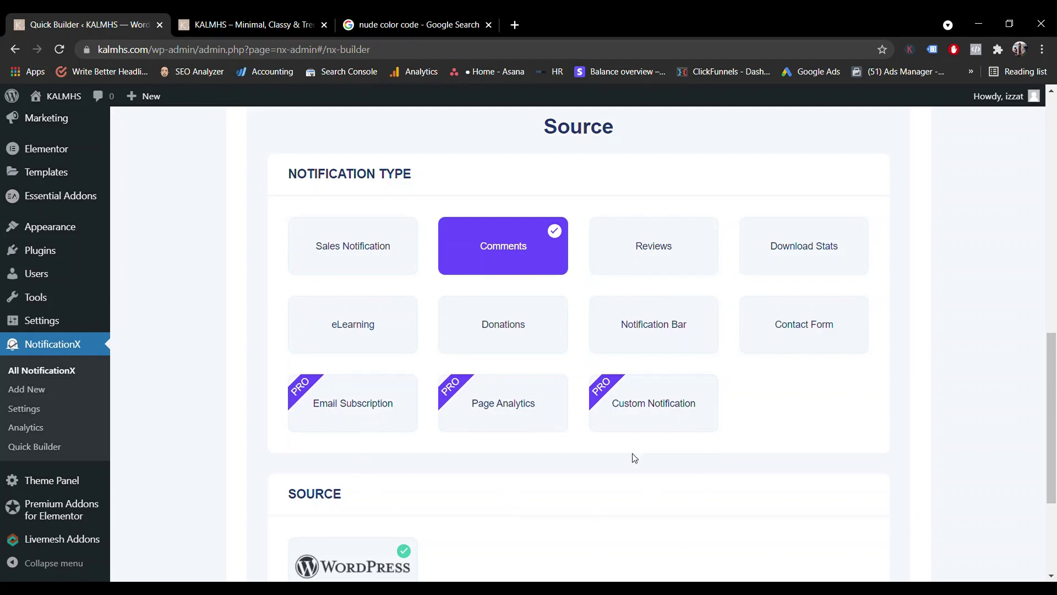
Choose Sales Notification as the notification type, keep WooCommerce as the source with Combine Multi Order enabled, and continue to the Design stage.
{"action": "left_click", "coordinate": [385, 268]}
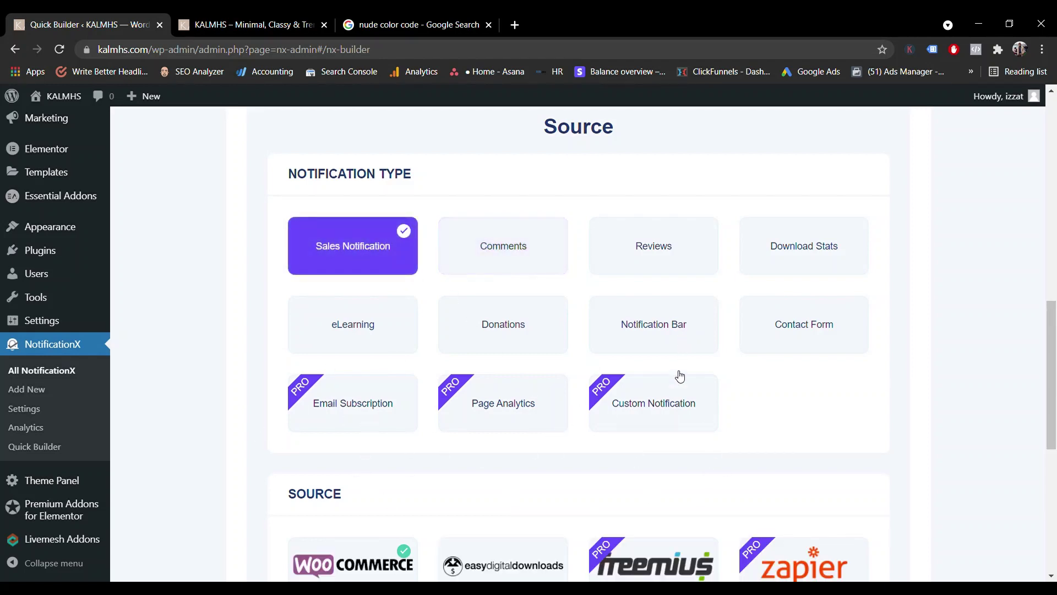
{"action": "scroll", "coordinate": [743, 439], "scroll_direction": "down", "scroll_amount": 1}
{"action": "scroll", "coordinate": [743, 438], "scroll_direction": "down", "scroll_amount": 1}
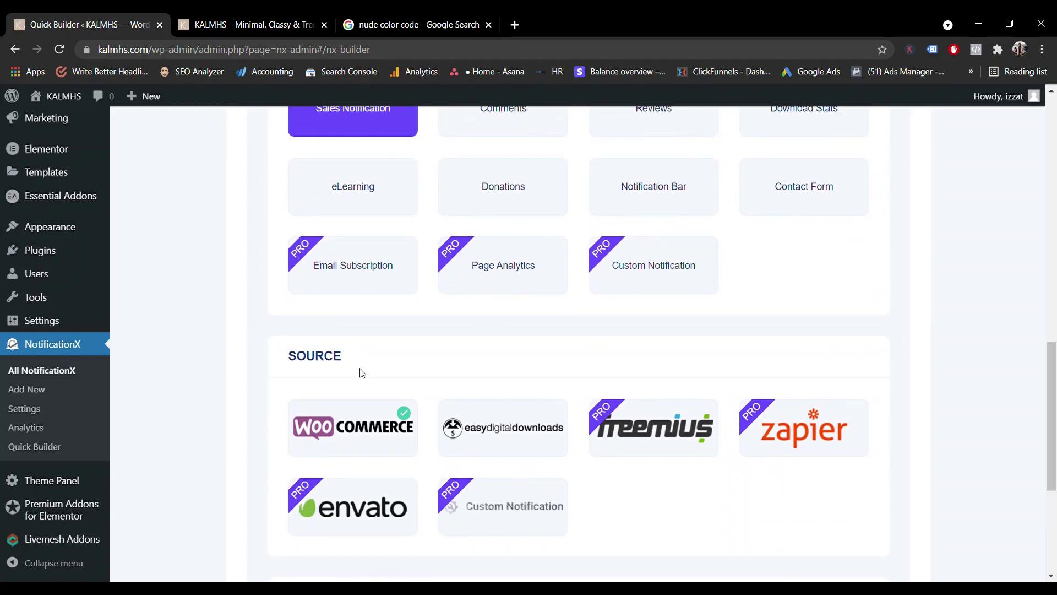
{"action": "scroll", "coordinate": [681, 477], "scroll_direction": "down", "scroll_amount": 3}
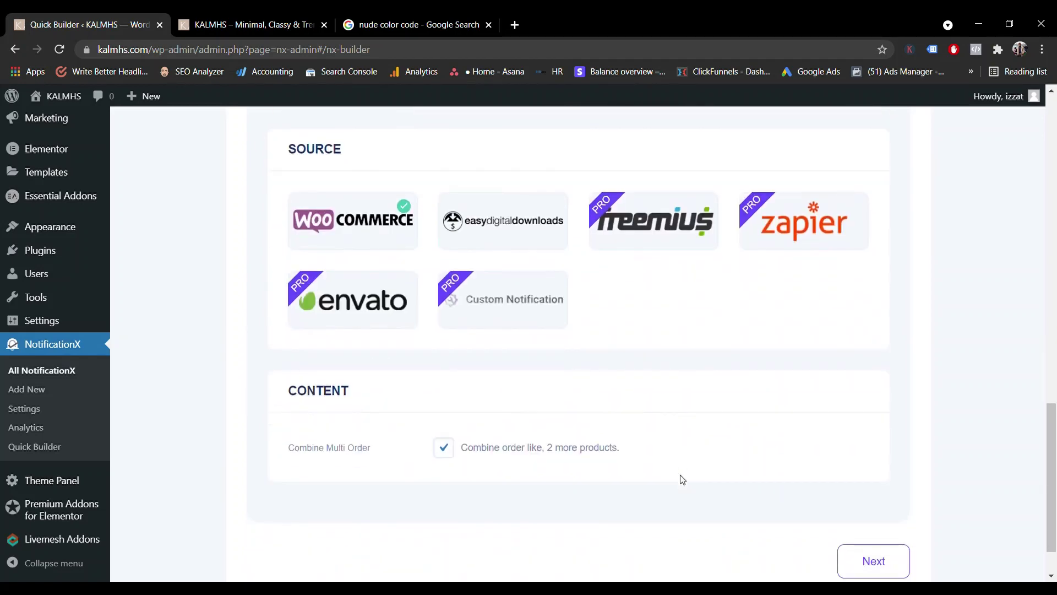
{"action": "scroll", "coordinate": [643, 479], "scroll_direction": "down", "scroll_amount": 1}
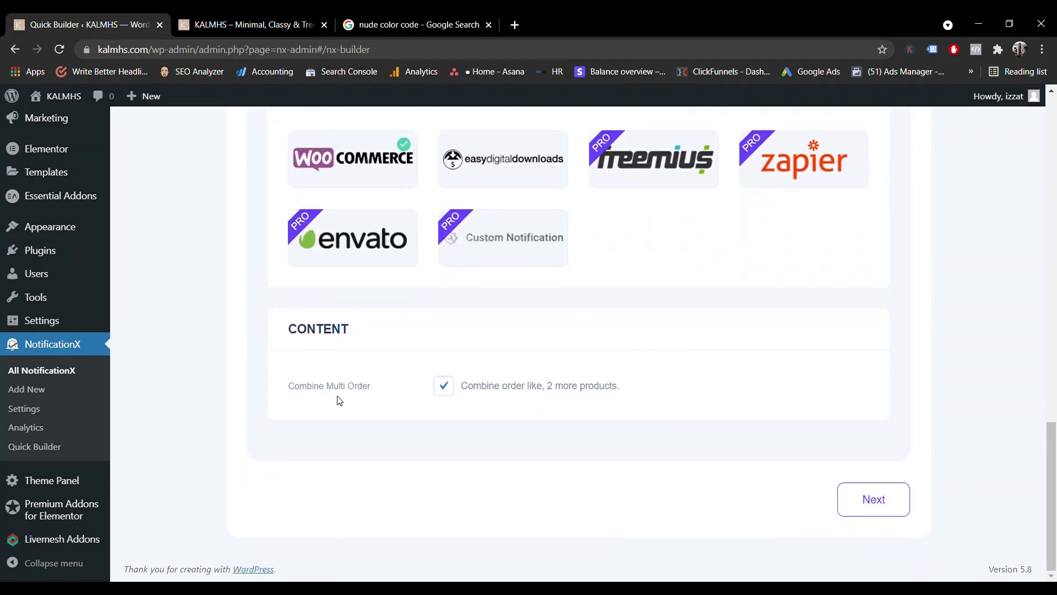
{"action": "left_click", "coordinate": [869, 508]}
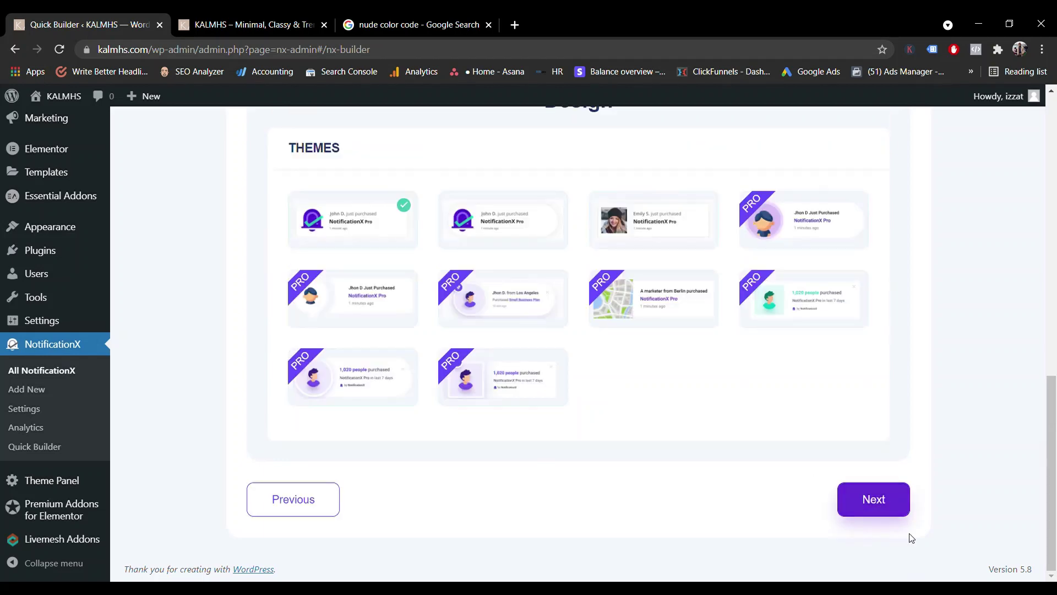
Select the free notification theme with the customer photo and continue to the Display stage.
{"action": "scroll", "coordinate": [526, 380], "scroll_direction": "down", "scroll_amount": 2}
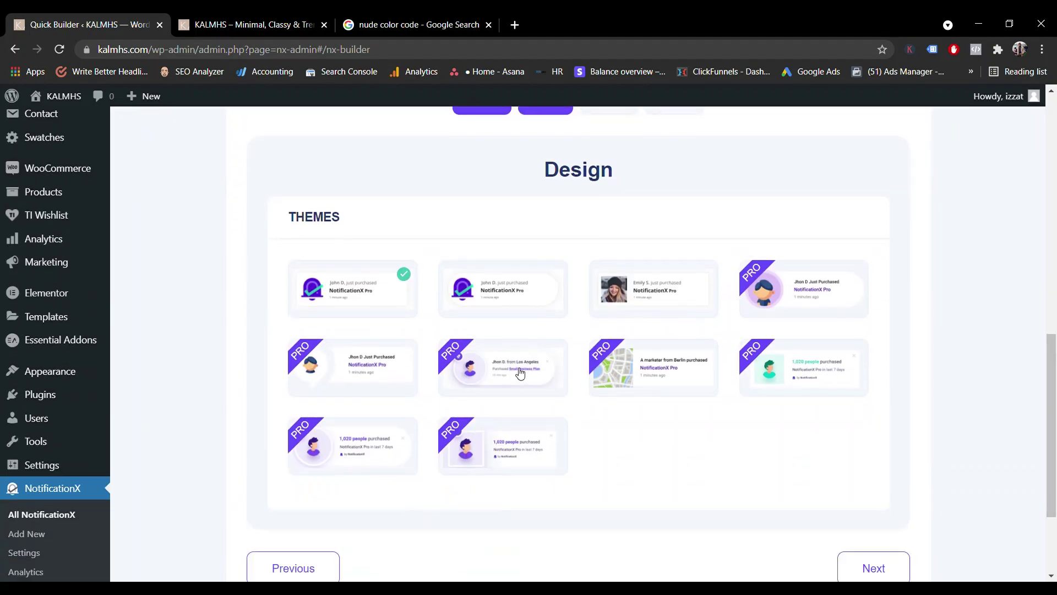
{"action": "scroll", "coordinate": [556, 318], "scroll_direction": "up", "scroll_amount": 1}
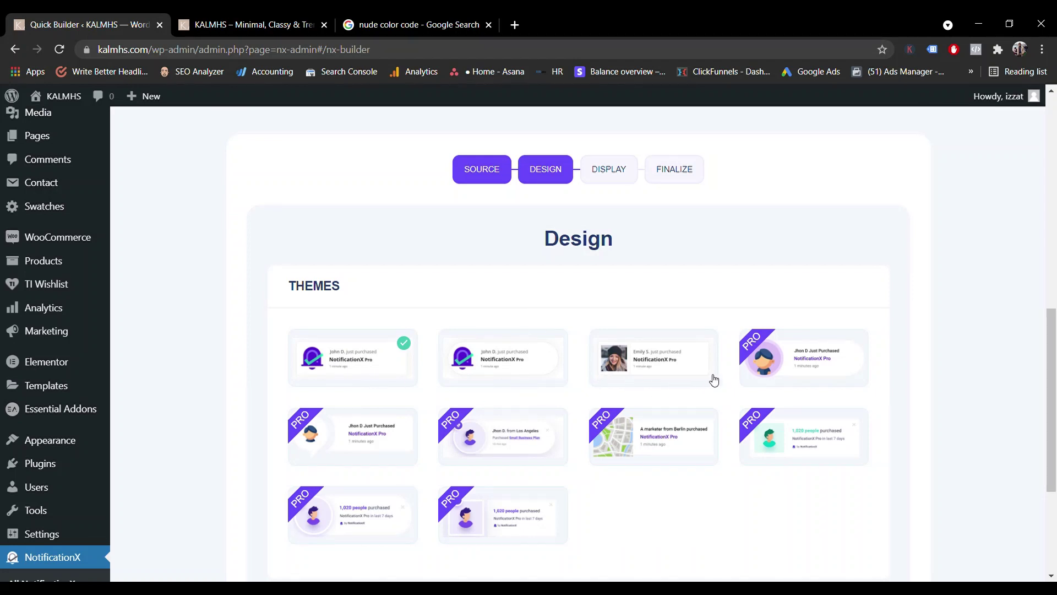
{"action": "left_click", "coordinate": [681, 378]}
{"action": "scroll", "coordinate": [688, 396], "scroll_direction": "down", "scroll_amount": 2}
{"action": "scroll", "coordinate": [687, 397], "scroll_direction": "down", "scroll_amount": 2}
{"action": "scroll", "coordinate": [734, 389], "scroll_direction": "up", "scroll_amount": 1}
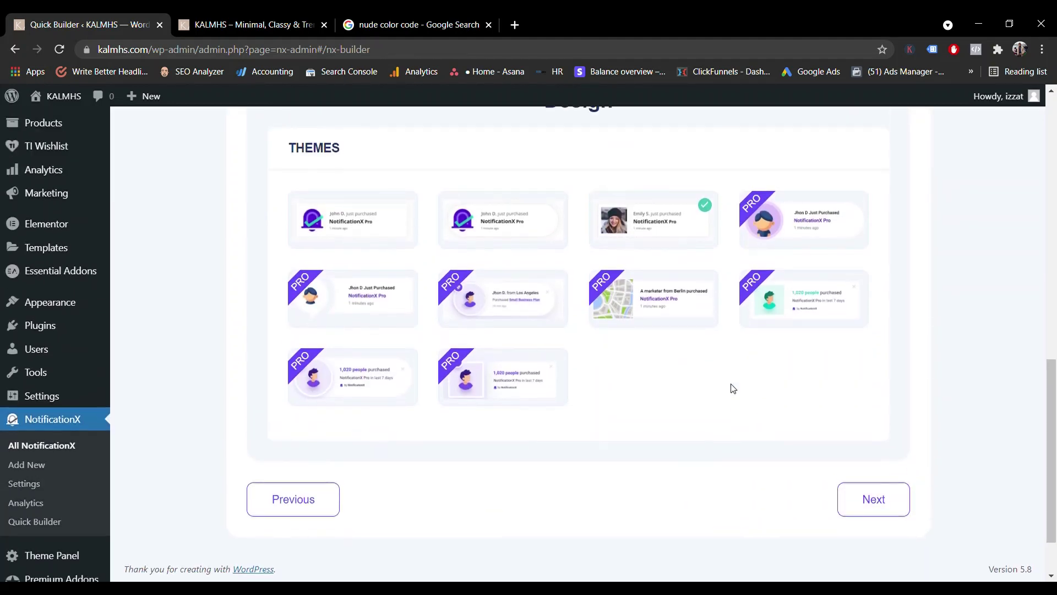
{"action": "left_click", "coordinate": [882, 506]}
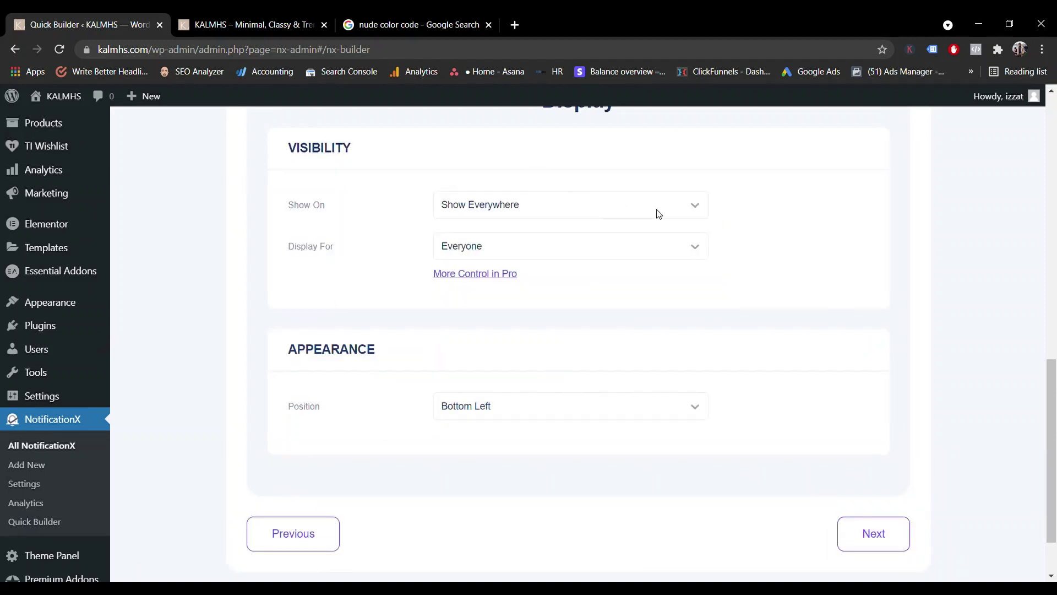
Set the notification's Show On visibility to Show On Selected and open the list of locations.
{"action": "left_click", "coordinate": [616, 213]}
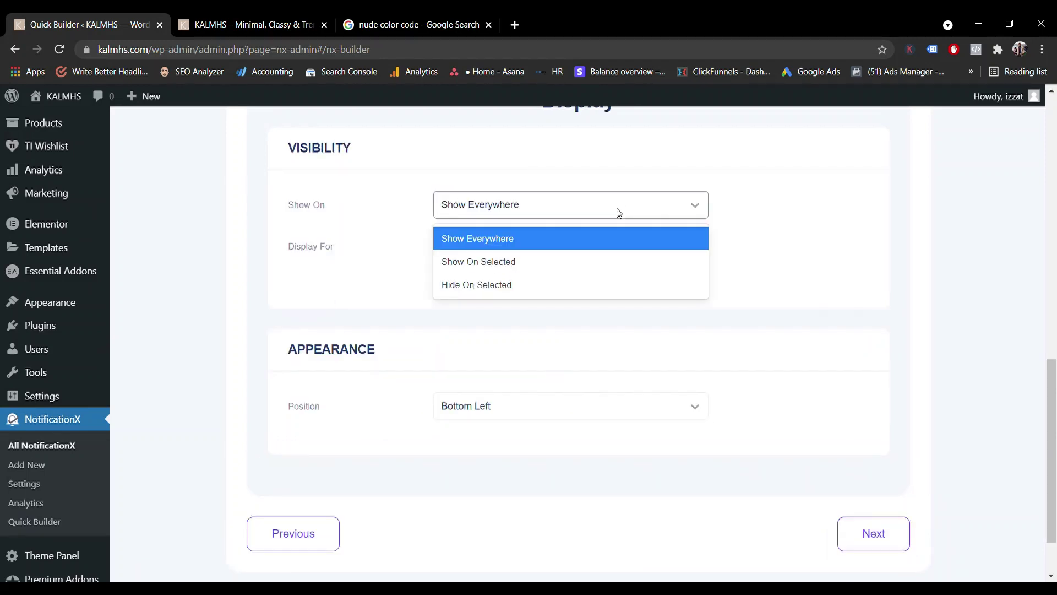
{"action": "left_click", "coordinate": [760, 215]}
{"action": "left_click", "coordinate": [660, 210]}
{"action": "left_click", "coordinate": [652, 270]}
{"action": "left_click", "coordinate": [566, 256]}
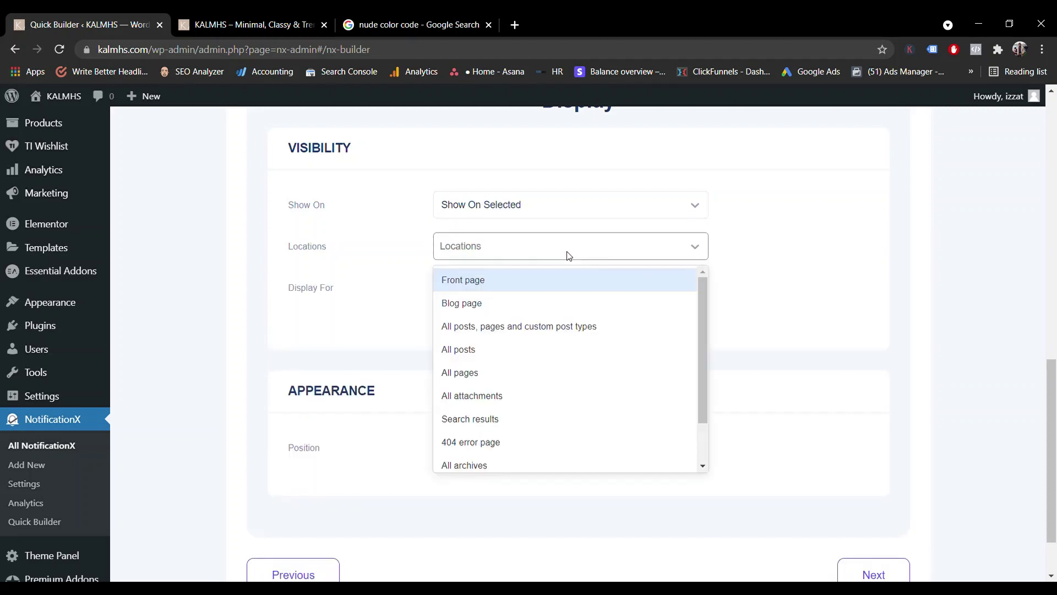
Review the location choices, add Front page as a location, and remove it again.
{"action": "scroll", "coordinate": [564, 372], "scroll_direction": "down", "scroll_amount": 1}
{"action": "scroll", "coordinate": [563, 379], "scroll_direction": "up", "scroll_amount": 1}
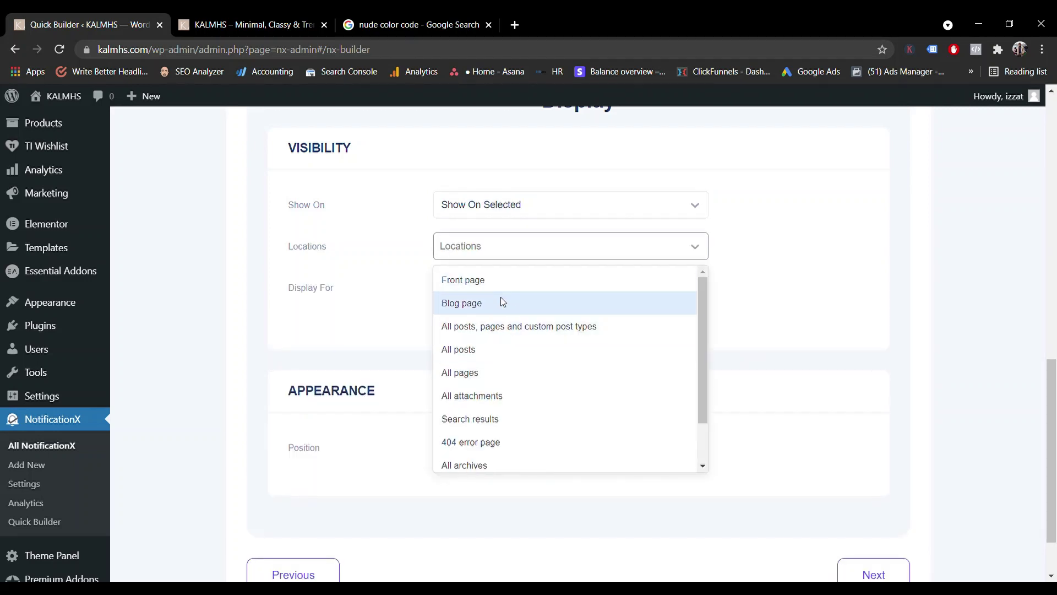
{"action": "scroll", "coordinate": [503, 374], "scroll_direction": "down", "scroll_amount": 1}
{"action": "scroll", "coordinate": [504, 368], "scroll_direction": "up", "scroll_amount": 1}
{"action": "scroll", "coordinate": [502, 364], "scroll_direction": "down", "scroll_amount": 1}
{"action": "scroll", "coordinate": [567, 444], "scroll_direction": "up", "scroll_amount": 1}
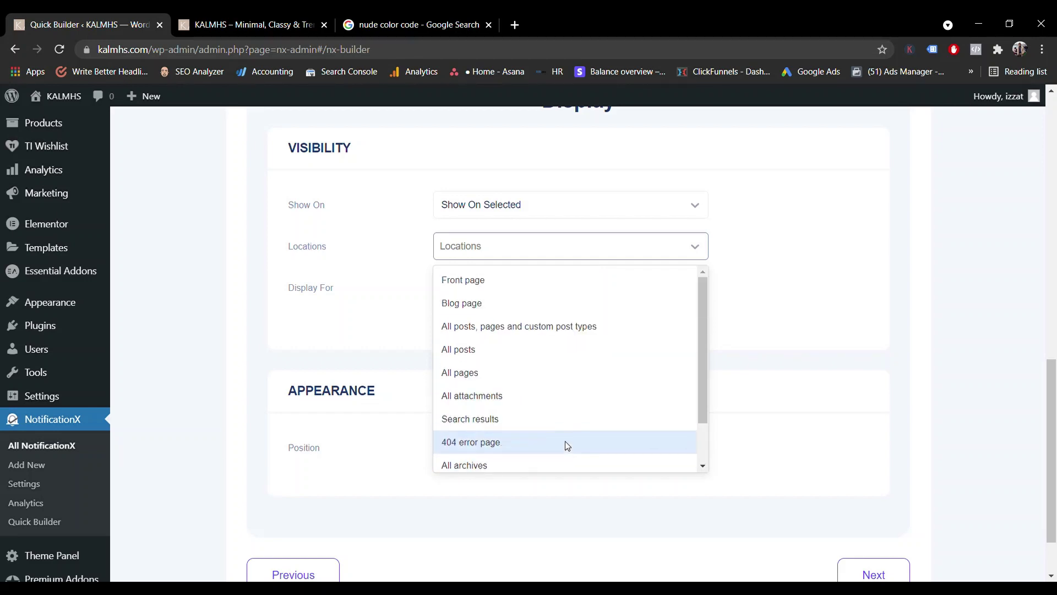
{"action": "left_click", "coordinate": [552, 246]}
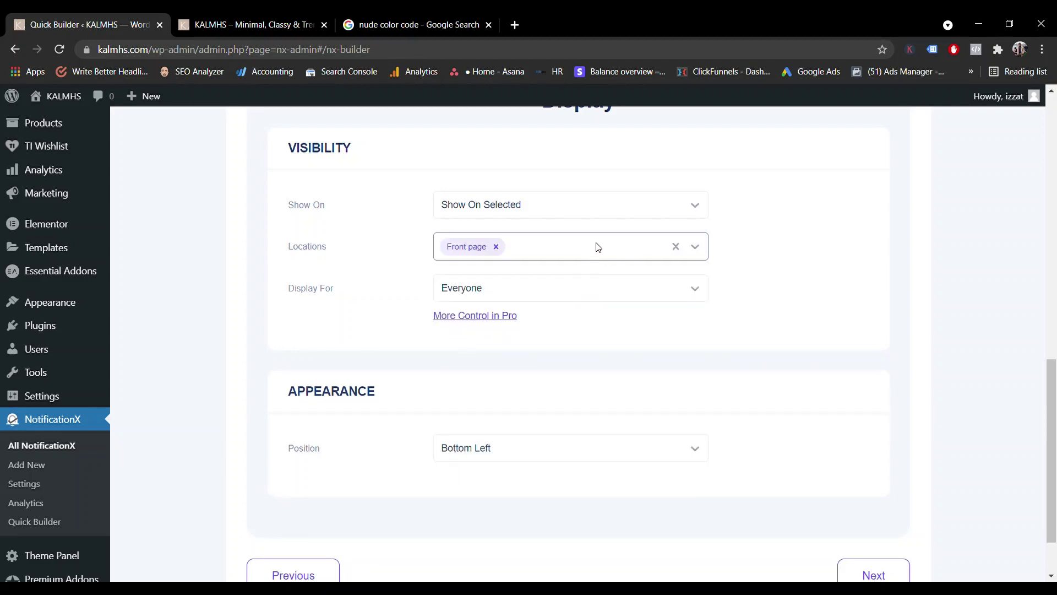
{"action": "left_click", "coordinate": [496, 247]}
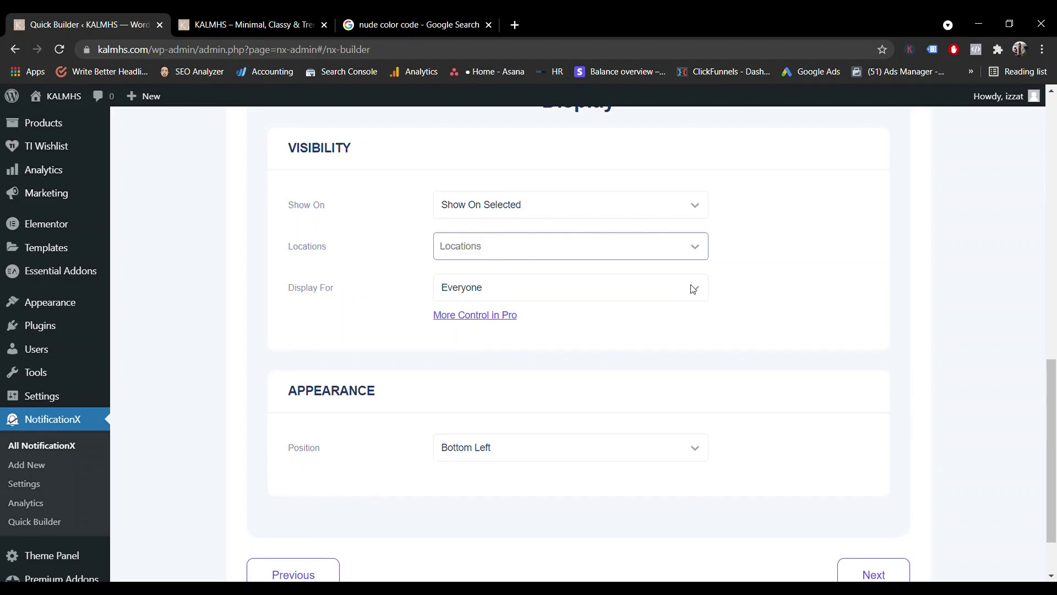
Try Hide On Selected for the visibility, look over its locations, and set Show On back to Show Everywhere.
{"action": "left_click", "coordinate": [681, 211]}
{"action": "left_click", "coordinate": [588, 281]}
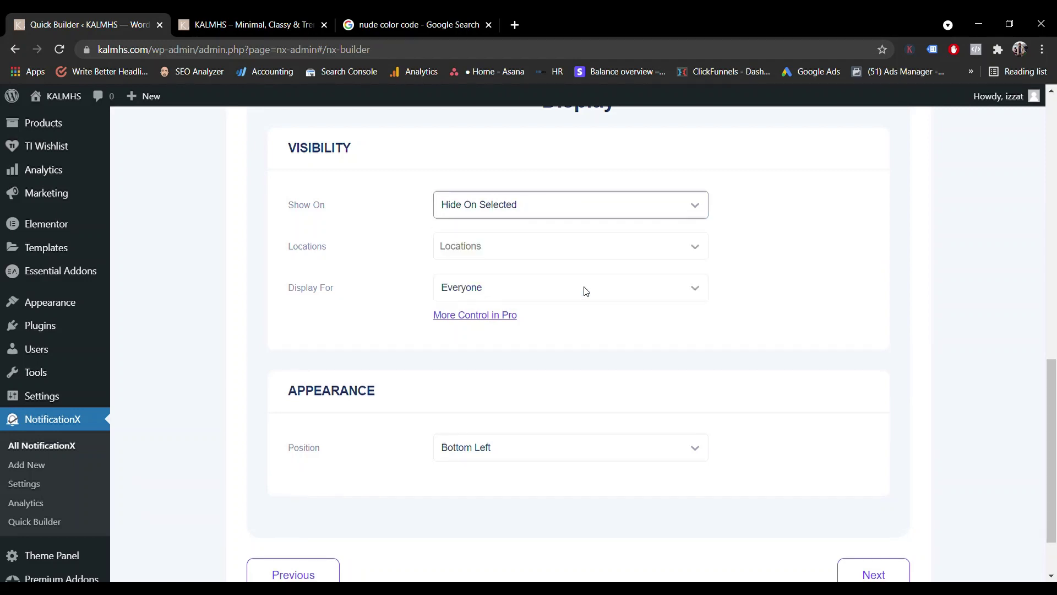
{"action": "left_click", "coordinate": [566, 253]}
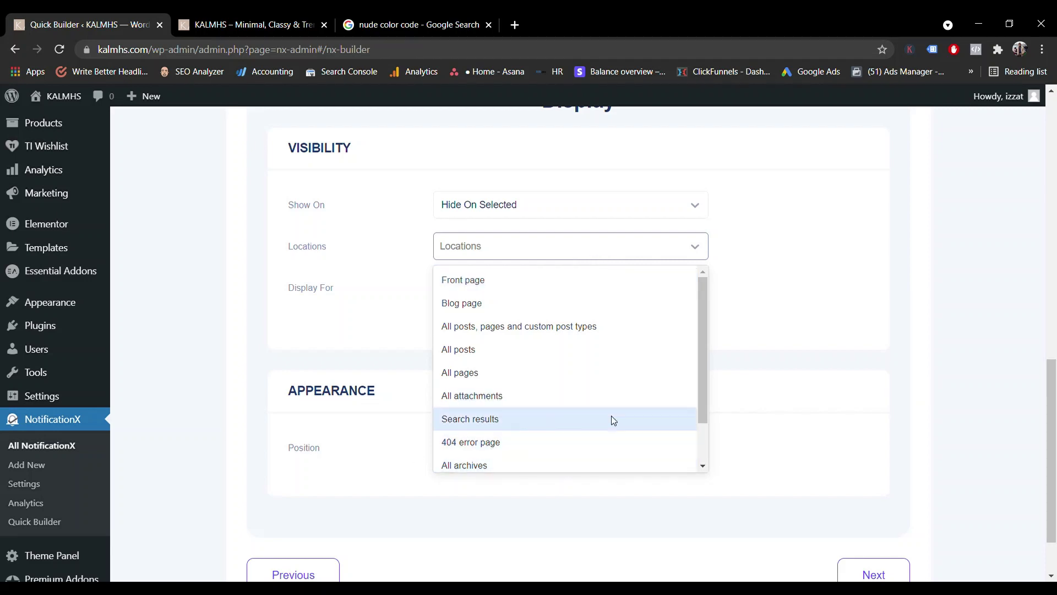
{"action": "left_click", "coordinate": [784, 270]}
{"action": "left_click", "coordinate": [680, 207]}
{"action": "left_click", "coordinate": [651, 240]}
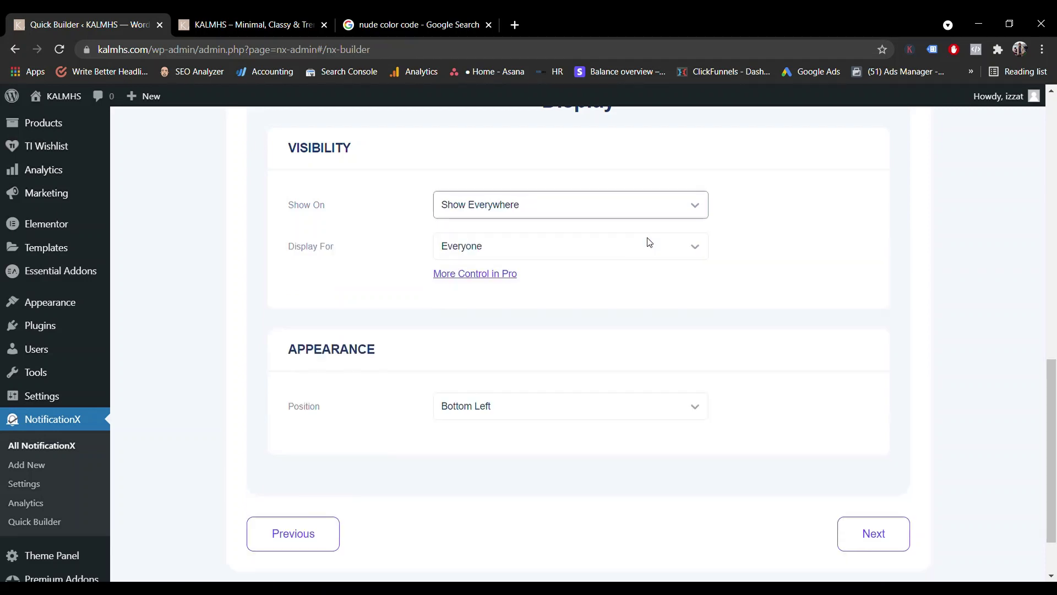
Review the audience choices under Display For and keep Everyone.
{"action": "left_click", "coordinate": [654, 253]}
{"action": "left_click", "coordinate": [794, 245]}
{"action": "left_click", "coordinate": [681, 253]}
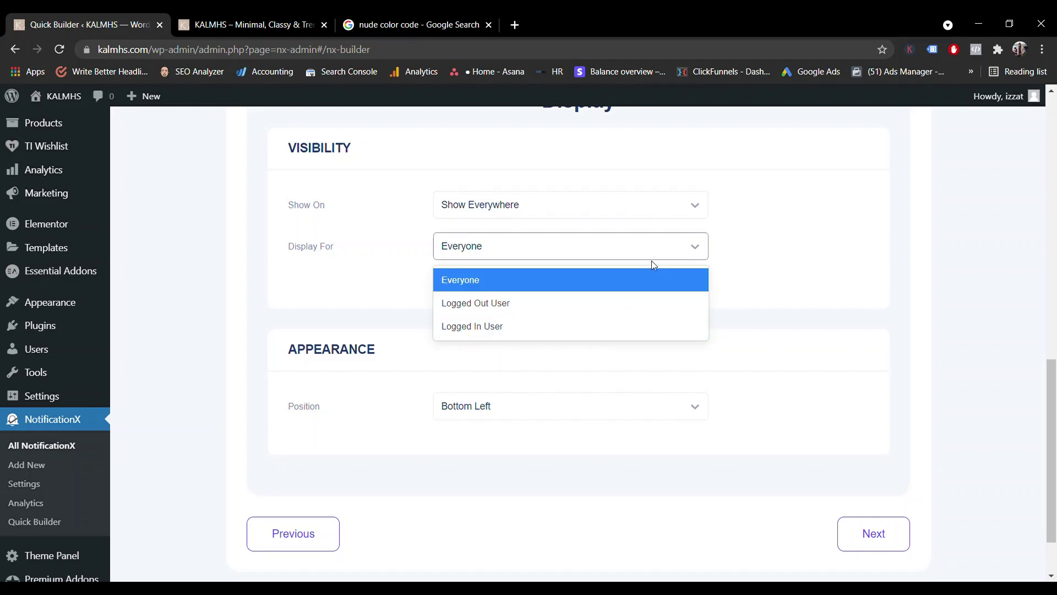
{"action": "left_click", "coordinate": [809, 274]}
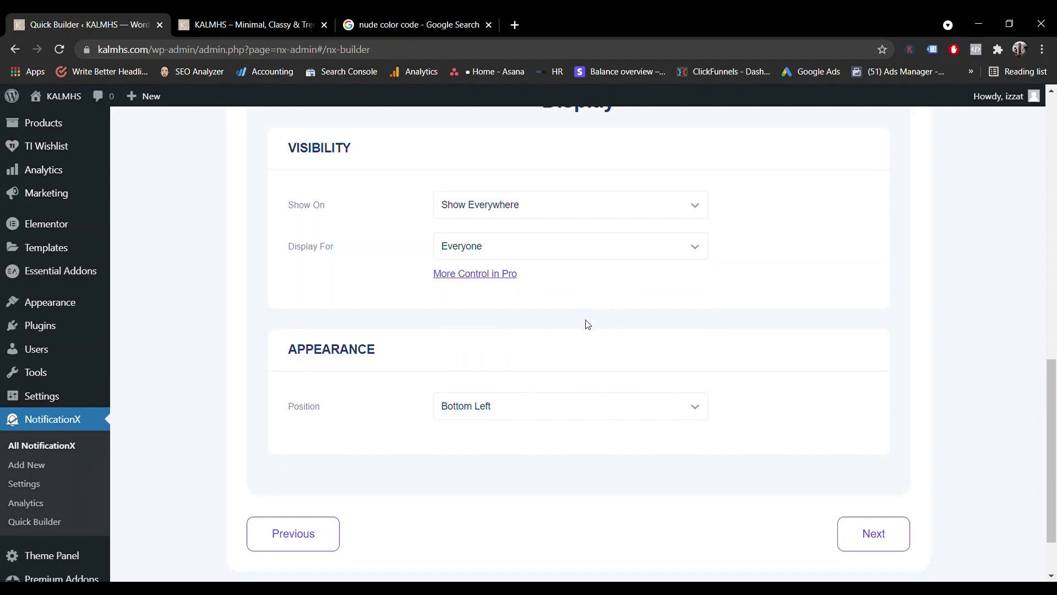
Set the notification's position to Bottom Right.
{"action": "scroll", "coordinate": [588, 325], "scroll_direction": "down", "scroll_amount": 2}
{"action": "left_click", "coordinate": [505, 371]}
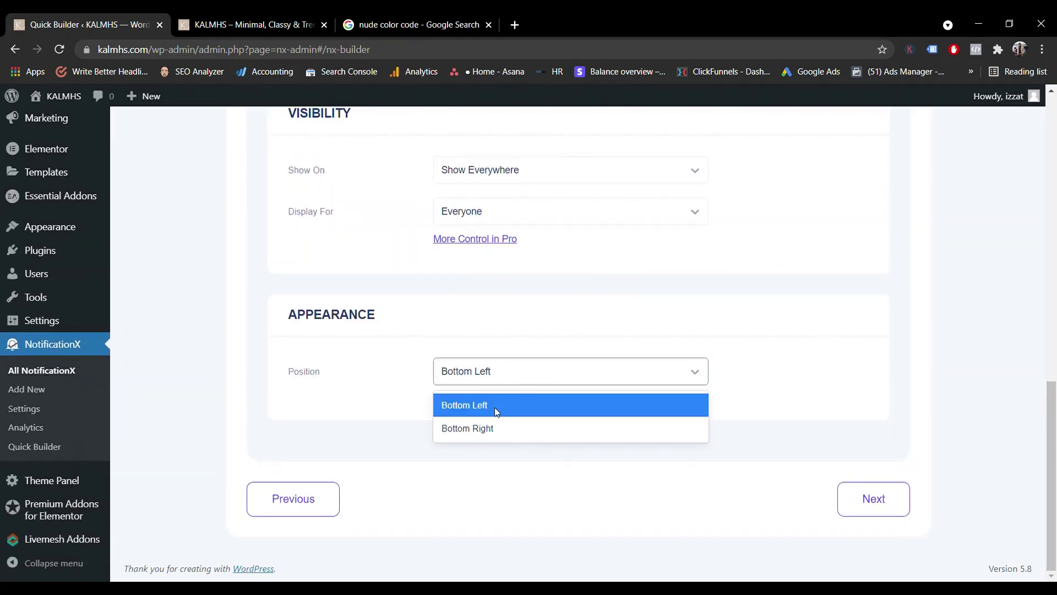
{"action": "left_click", "coordinate": [467, 428]}
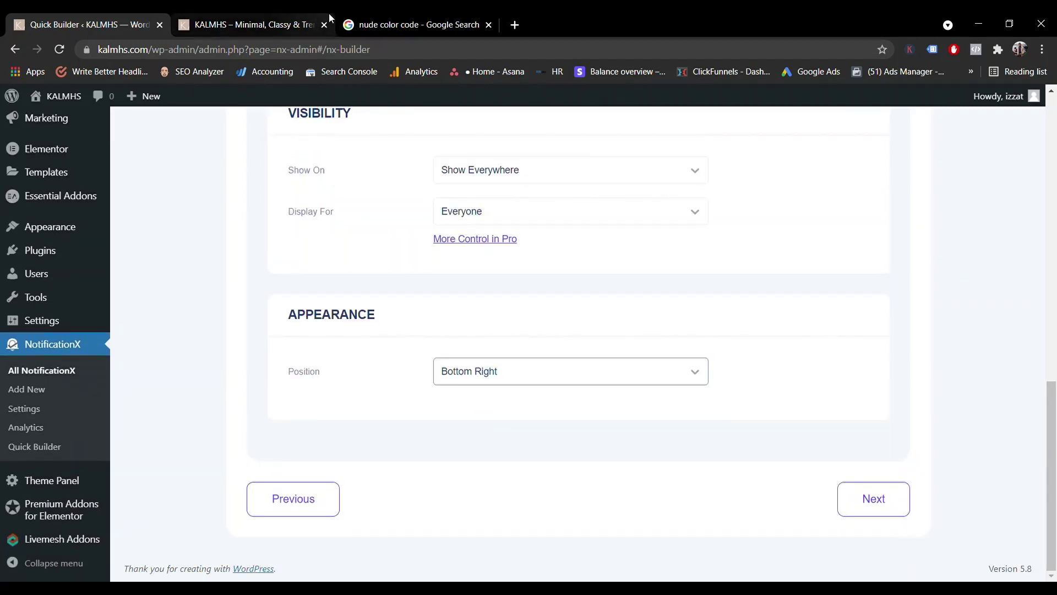
Check the WhatsApp button's placement on the storefront and set the notification's position to Bottom Left.
{"action": "left_click", "coordinate": [248, 25]}
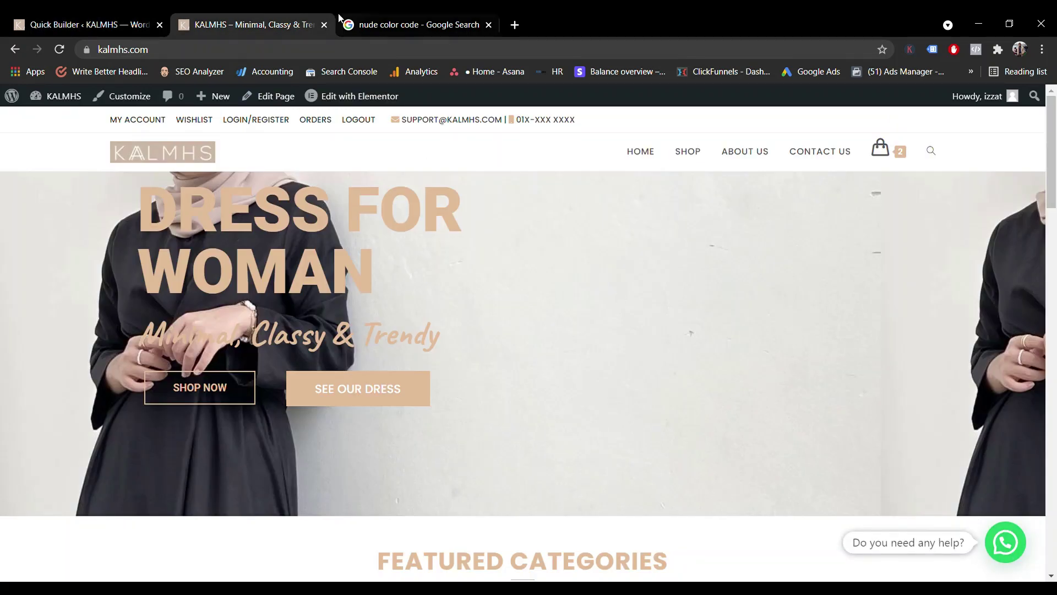
{"action": "left_click", "coordinate": [93, 24]}
{"action": "left_click", "coordinate": [482, 377]}
{"action": "left_click", "coordinate": [481, 411]}
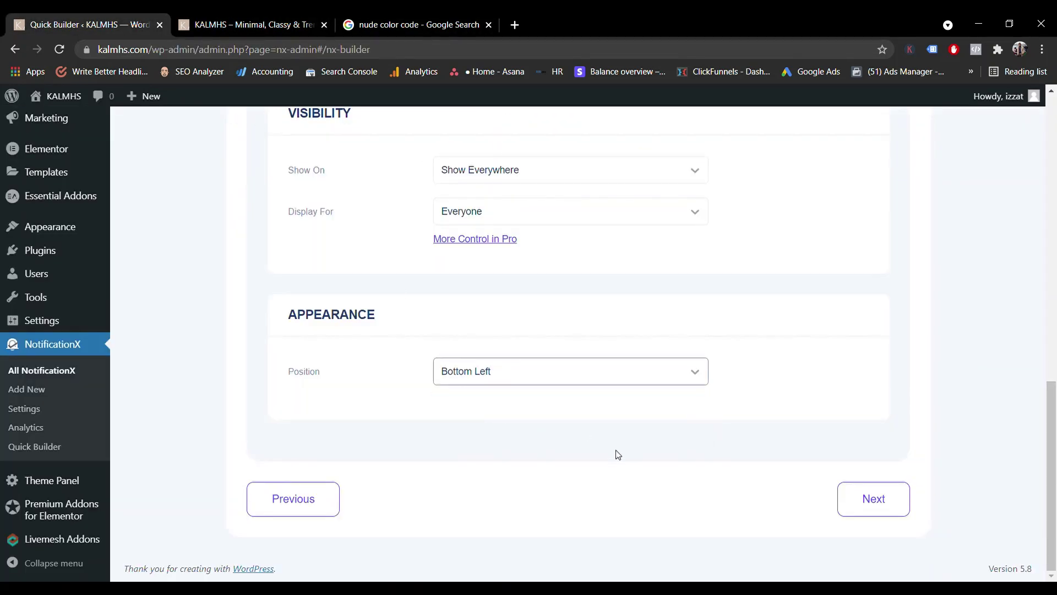
Proceed to the Finalize stage, publish the sales notification, and open the list of all notifications.
{"action": "left_click", "coordinate": [879, 503]}
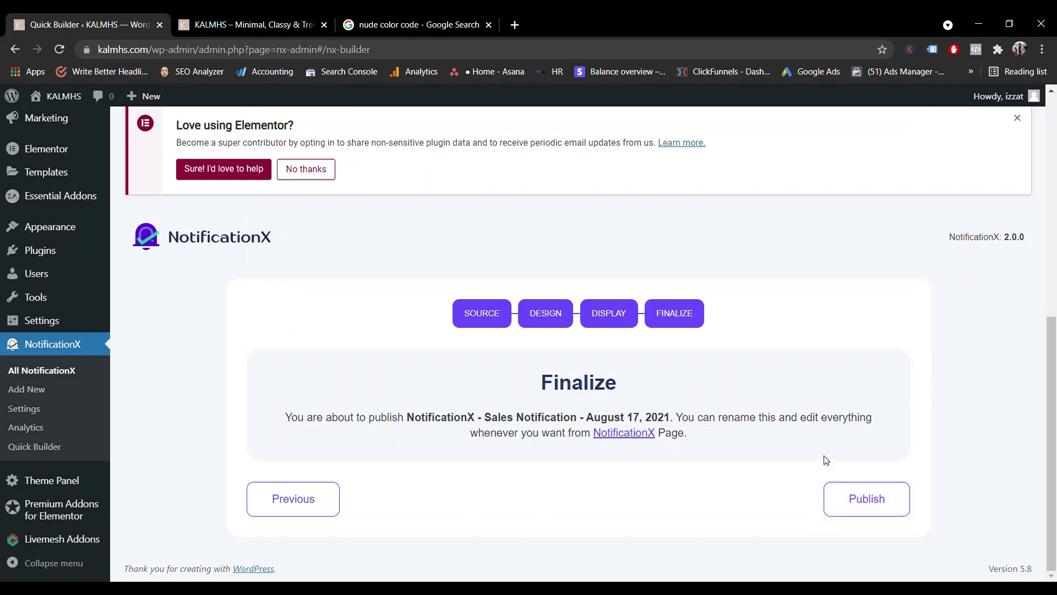
{"action": "left_click", "coordinate": [881, 507]}
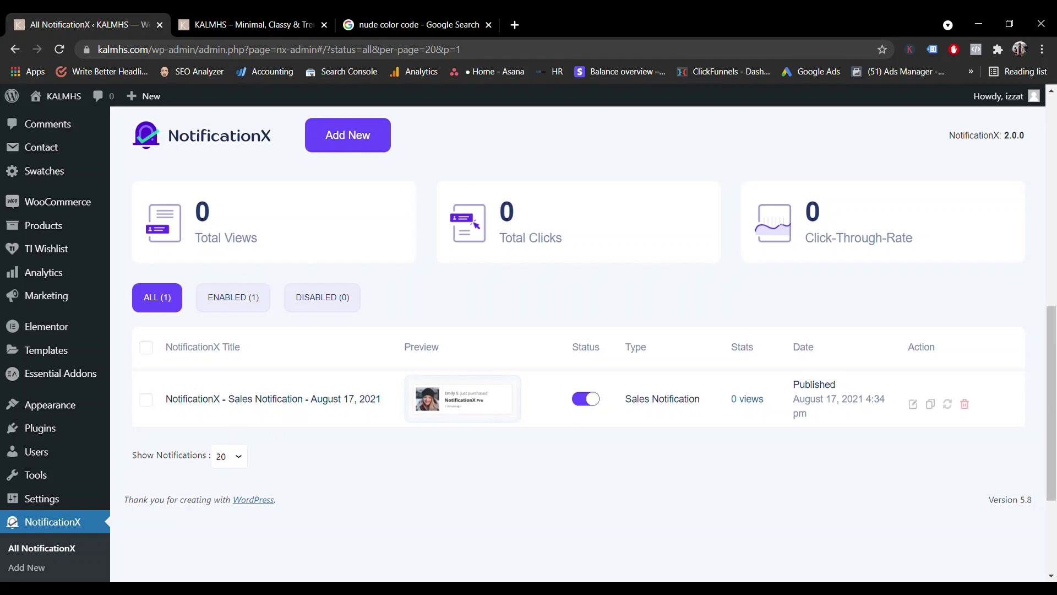
{"action": "scroll", "coordinate": [68, 506], "scroll_direction": "down", "scroll_amount": 1}
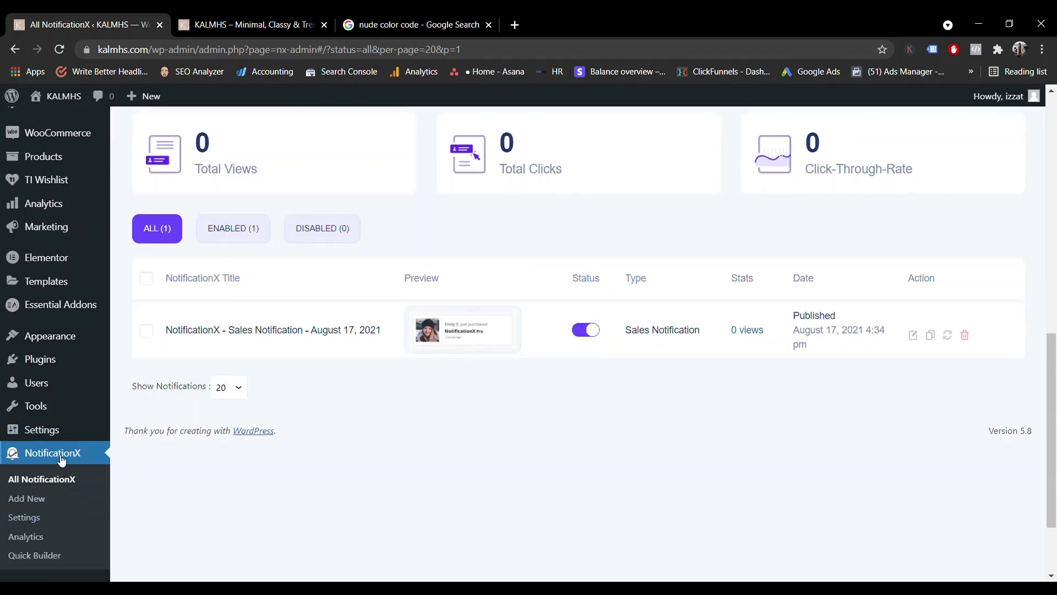
{"action": "left_click", "coordinate": [53, 487]}
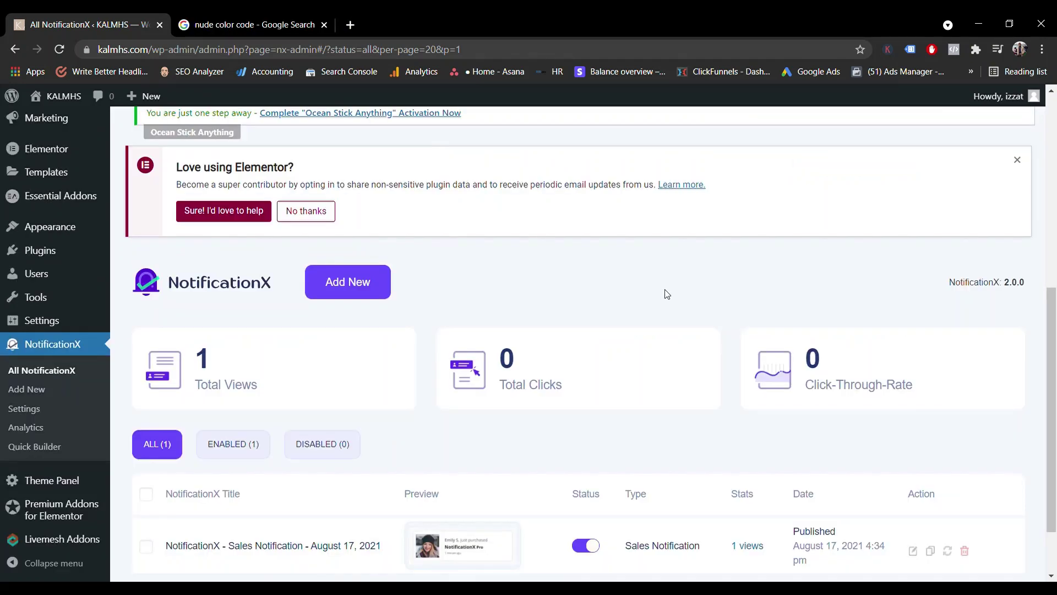
Load kalmhs.com in a new browser tab and place it directly after the WordPress admin tab.
{"action": "left_click", "coordinate": [350, 25]}
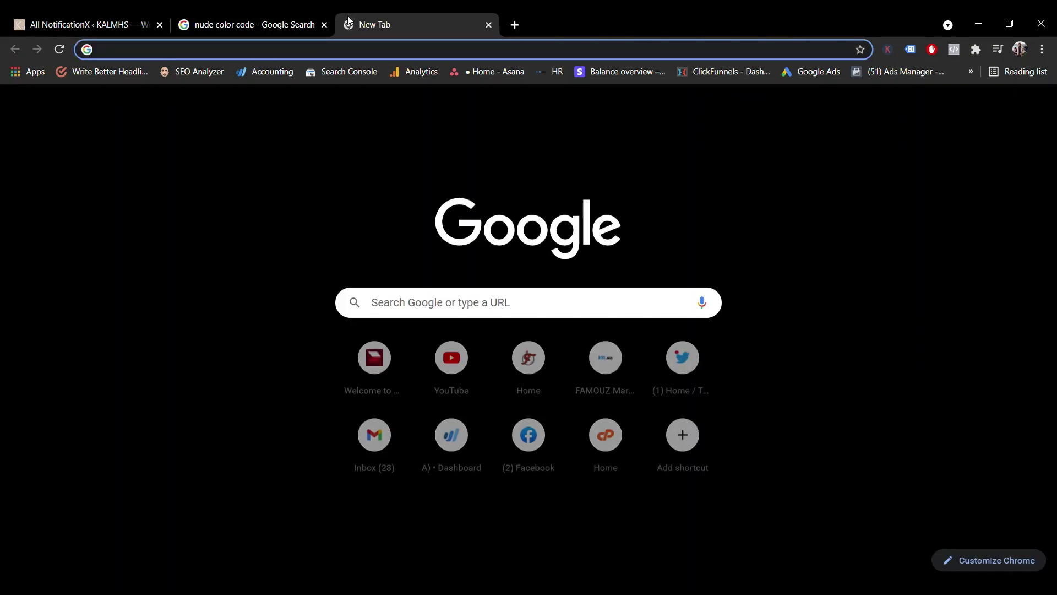
{"action": "type", "text": "kal"}
{"action": "key", "text": "Return"}
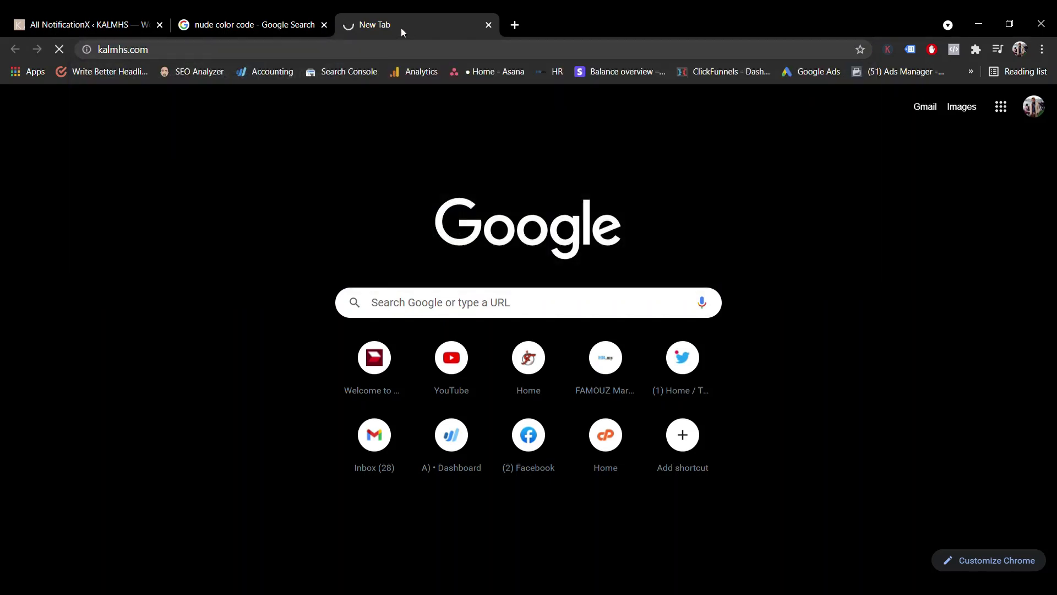
{"action": "left_click_drag", "start_coordinate": [408, 31], "coordinate": [280, 15]}
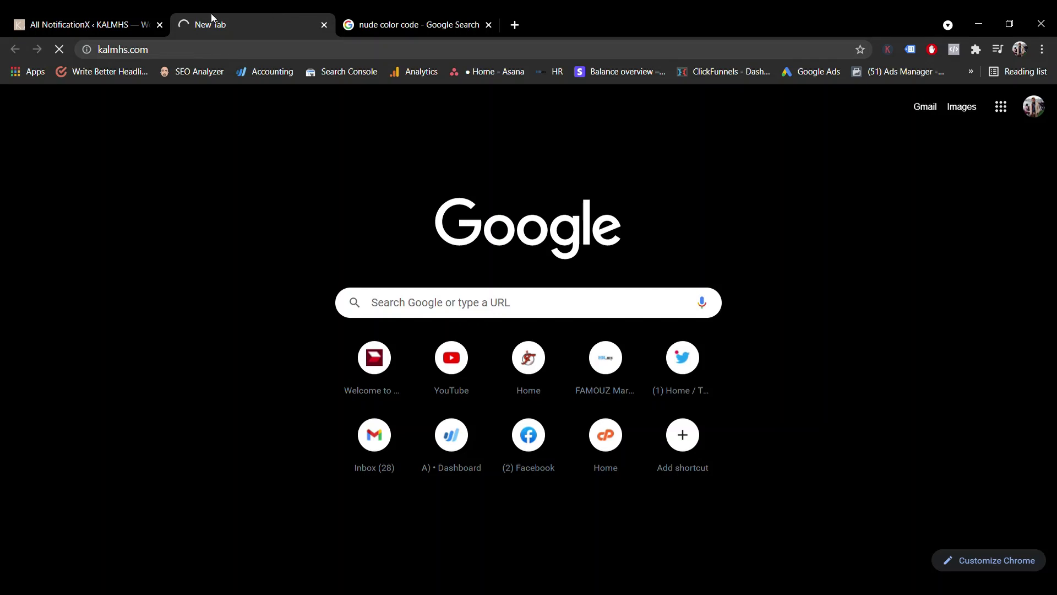
{"action": "left_click", "coordinate": [119, 20]}
{"action": "scroll", "coordinate": [501, 366], "scroll_direction": "down", "scroll_amount": 2}
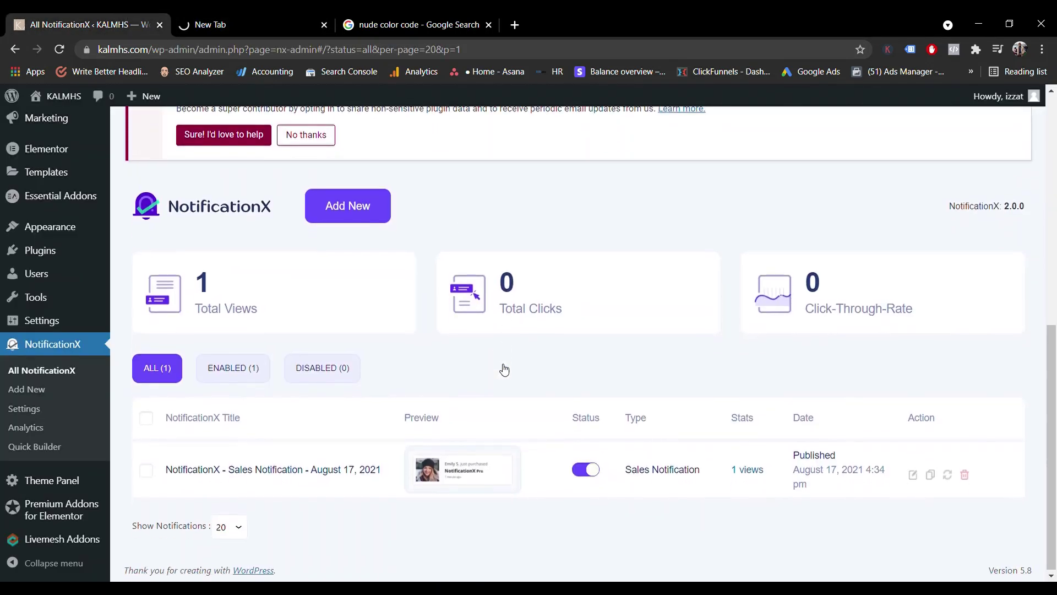
{"action": "left_click", "coordinate": [296, 17]}
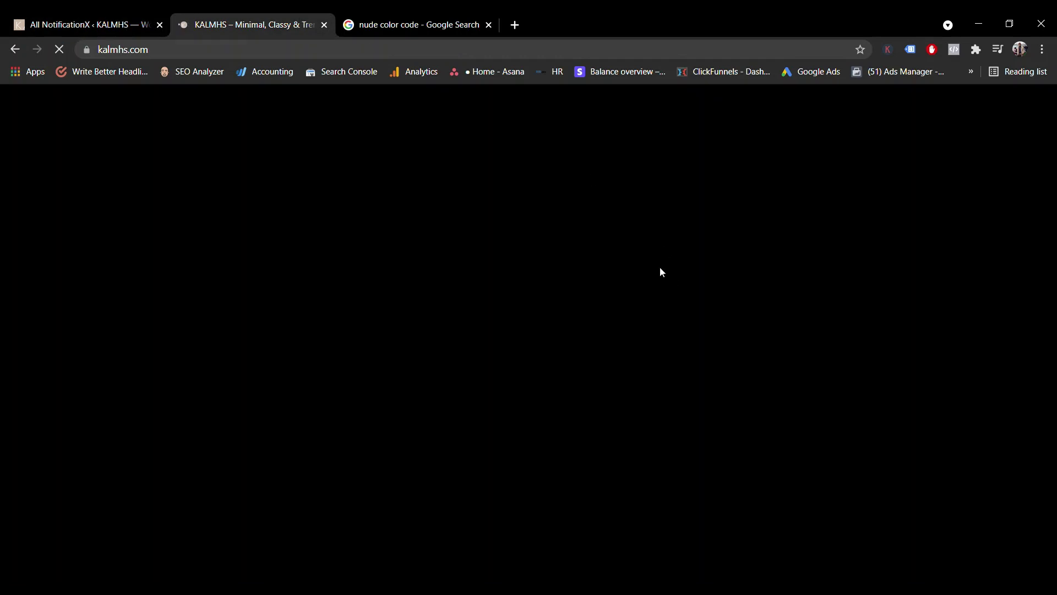
Look through the storefront homepage from the banner to Top Picks and back, checking for the sales notification popup.
{"action": "scroll", "coordinate": [562, 290], "scroll_direction": "down", "scroll_amount": 3}
{"action": "scroll", "coordinate": [558, 291], "scroll_direction": "up", "scroll_amount": 2}
{"action": "scroll", "coordinate": [558, 291], "scroll_direction": "up", "scroll_amount": 1}
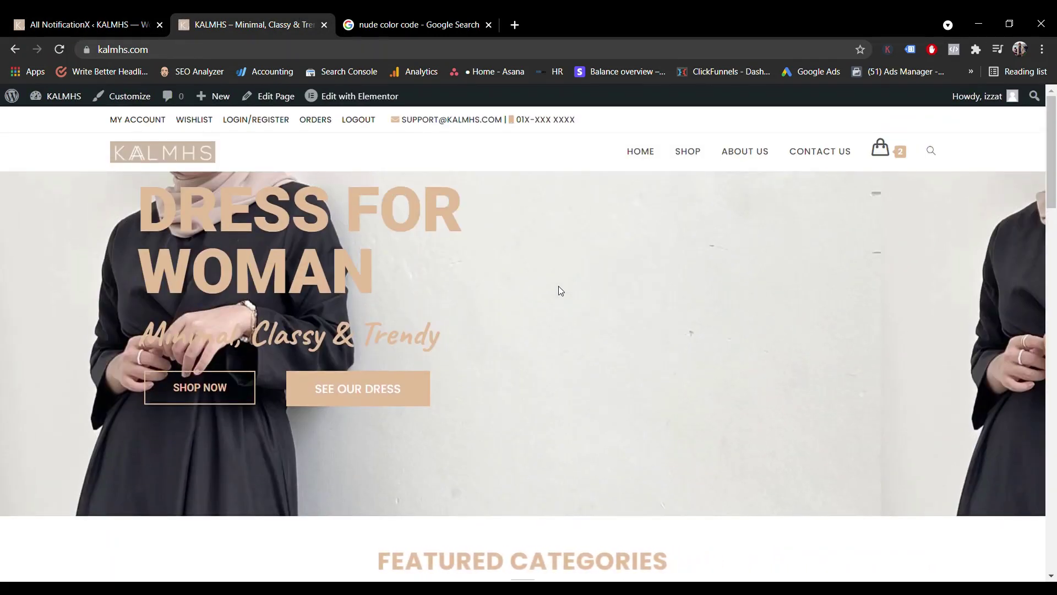
{"action": "scroll", "coordinate": [559, 288], "scroll_direction": "down", "scroll_amount": 5}
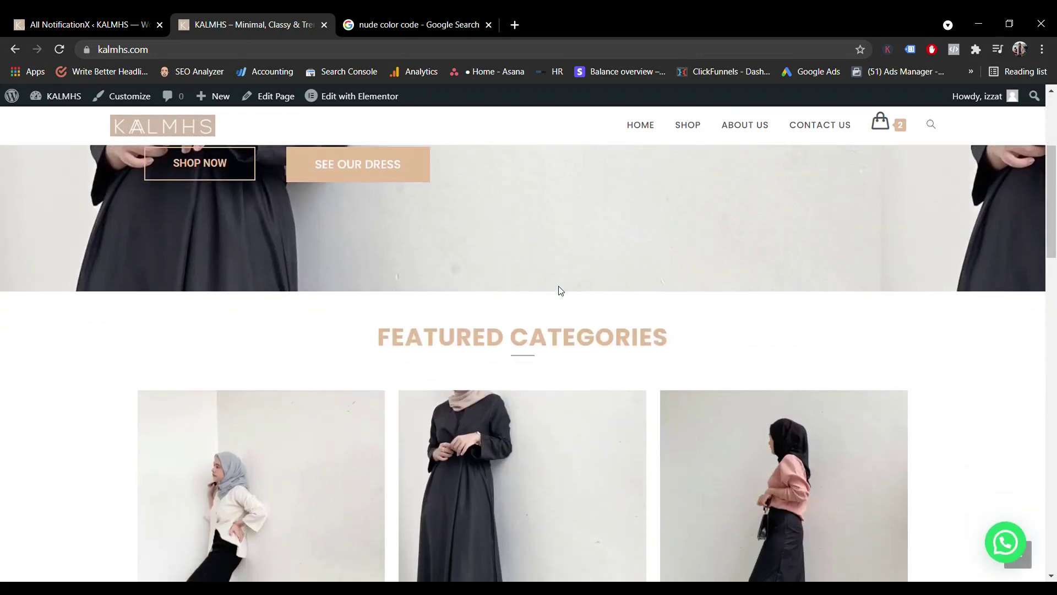
{"action": "scroll", "coordinate": [560, 290], "scroll_direction": "down", "scroll_amount": 7}
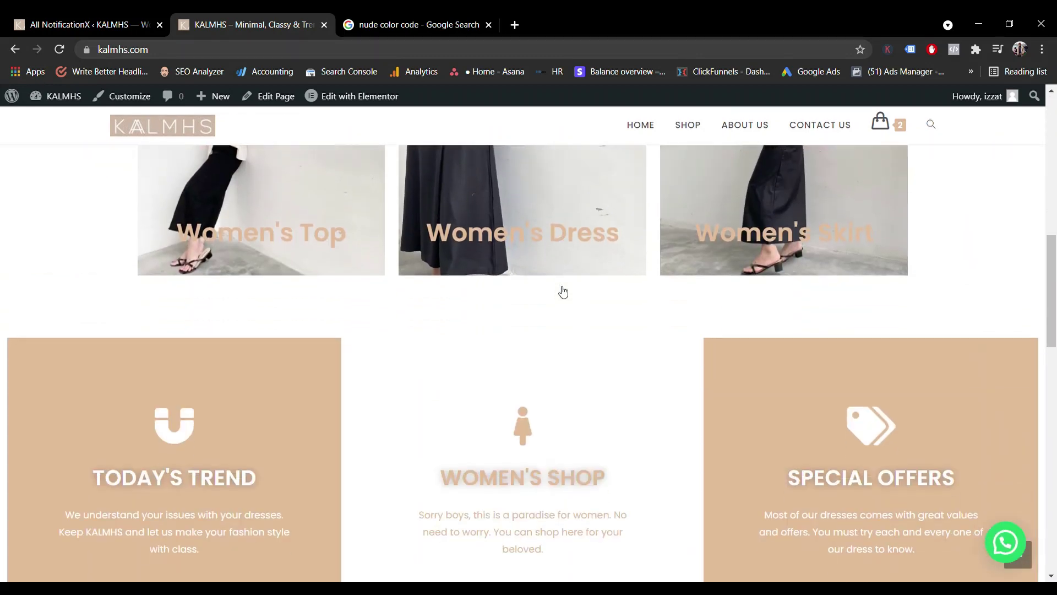
{"action": "scroll", "coordinate": [559, 288], "scroll_direction": "down", "scroll_amount": 7}
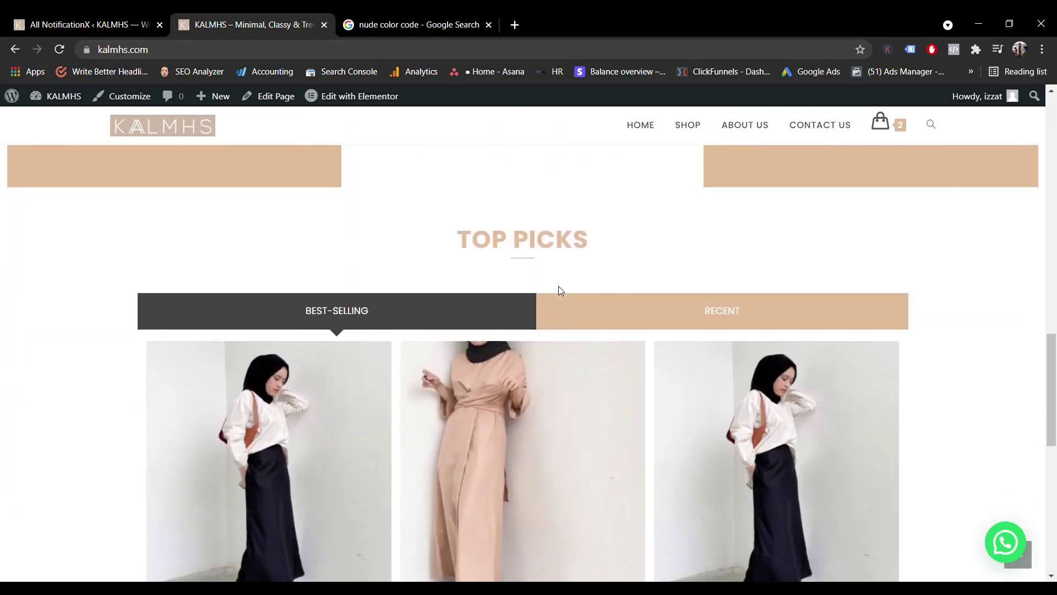
{"action": "scroll", "coordinate": [559, 289], "scroll_direction": "up", "scroll_amount": 14}
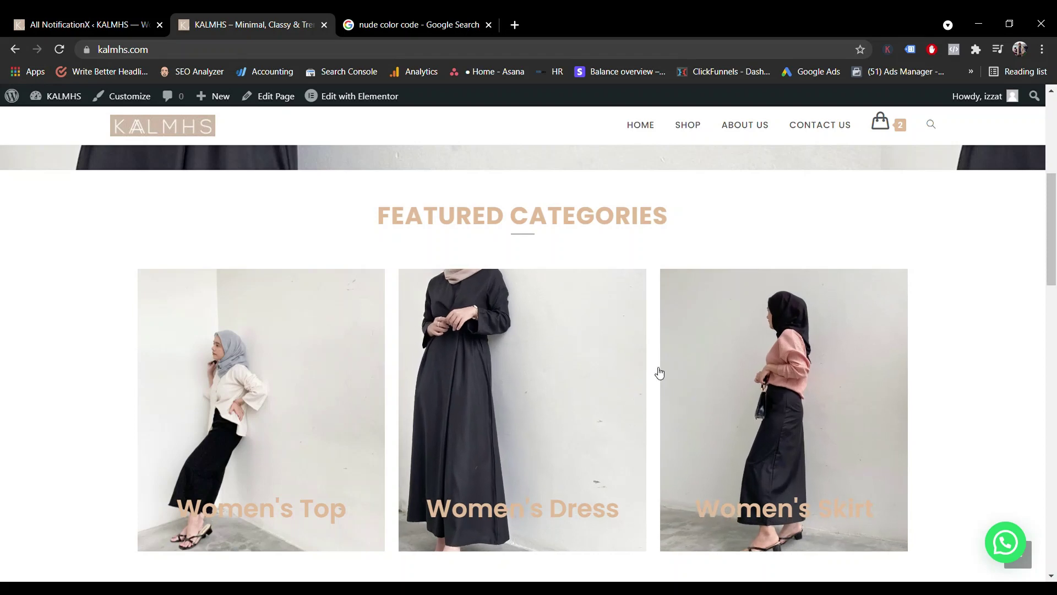
{"action": "scroll", "coordinate": [661, 374], "scroll_direction": "up", "scroll_amount": 5}
Return to the WordPress admin, open the published sales notification for editing, and look over its Customize settings.
{"action": "left_click", "coordinate": [82, 18]}
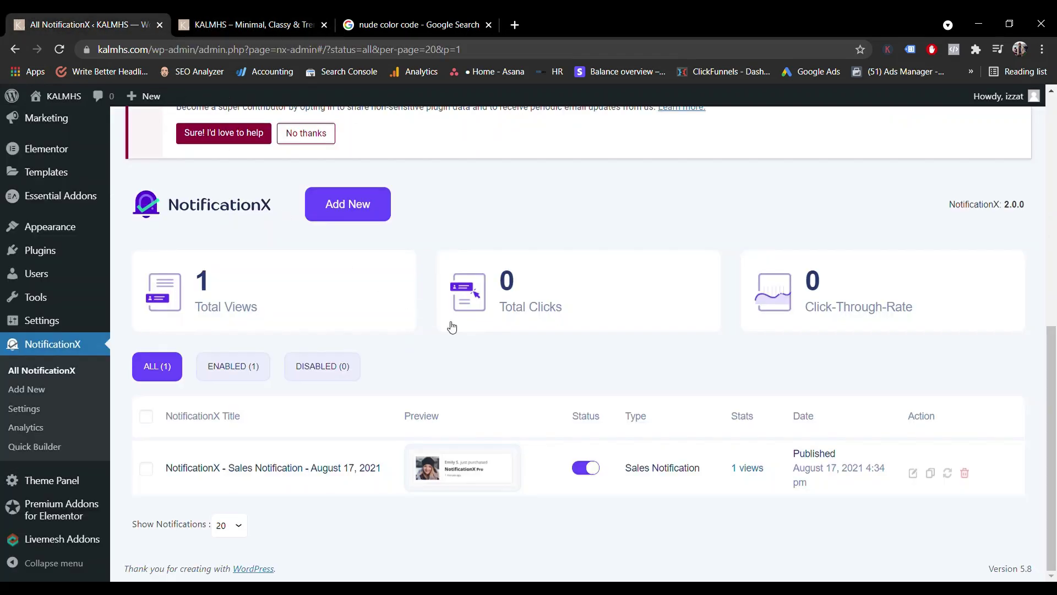
{"action": "scroll", "coordinate": [419, 396], "scroll_direction": "up", "scroll_amount": 1}
{"action": "scroll", "coordinate": [477, 371], "scroll_direction": "down", "scroll_amount": 1}
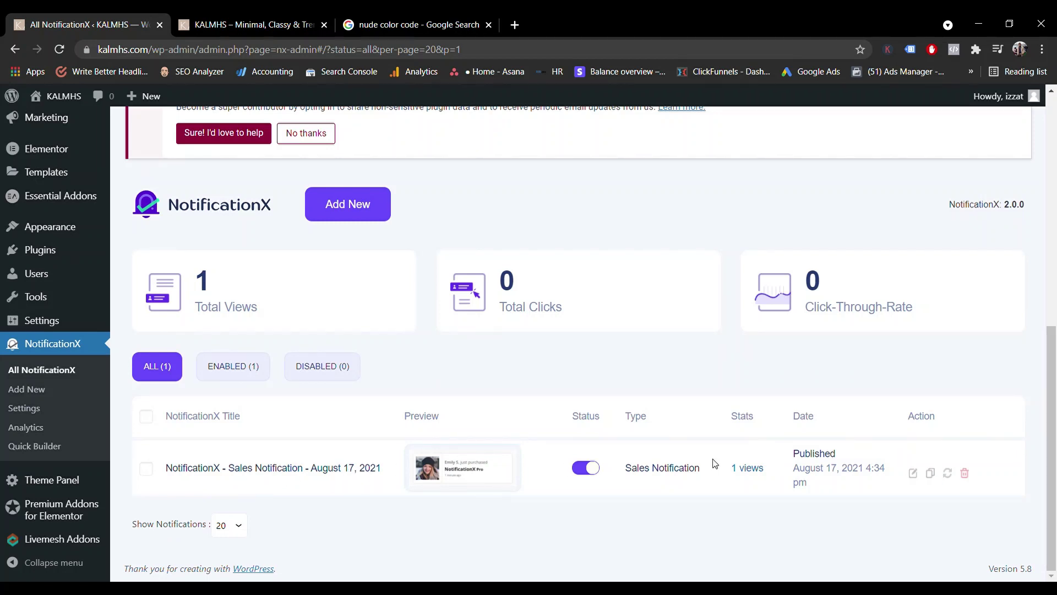
{"action": "left_click", "coordinate": [913, 472]}
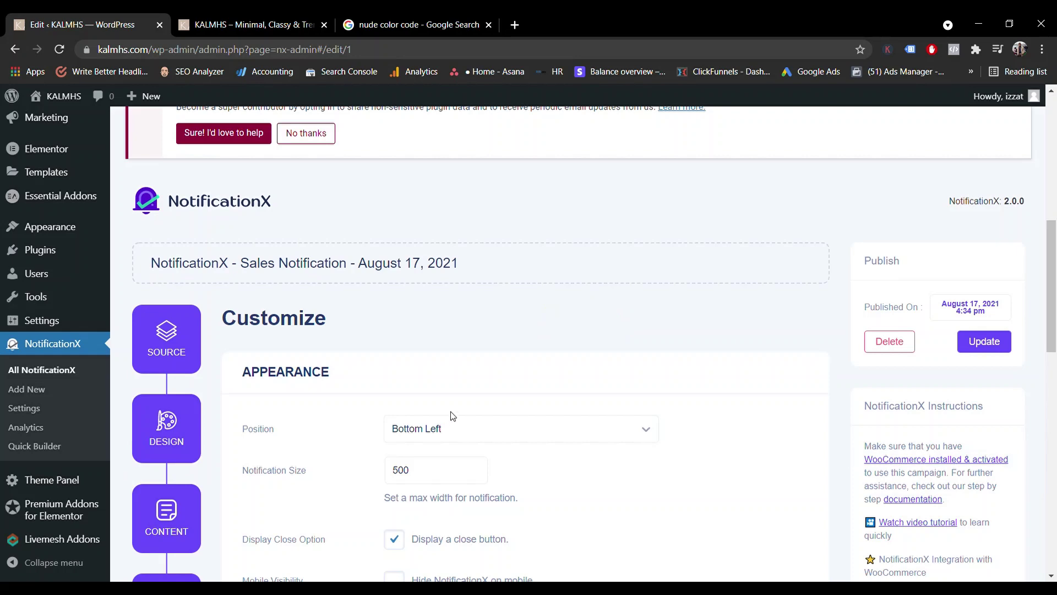
{"action": "scroll", "coordinate": [281, 296], "scroll_direction": "down", "scroll_amount": 4}
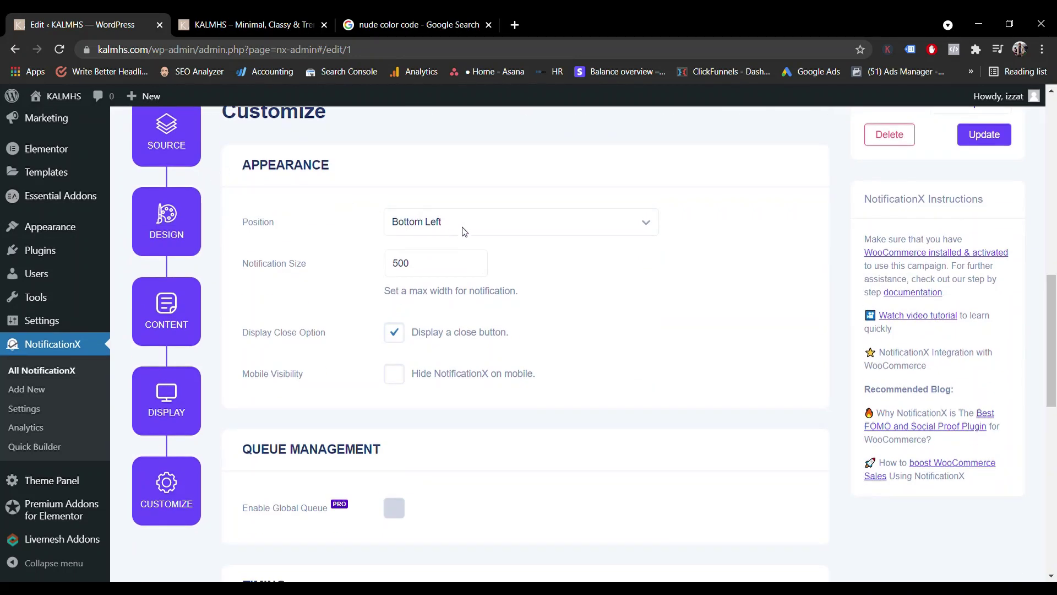
{"action": "scroll", "coordinate": [209, 201], "scroll_direction": "up", "scroll_amount": 1}
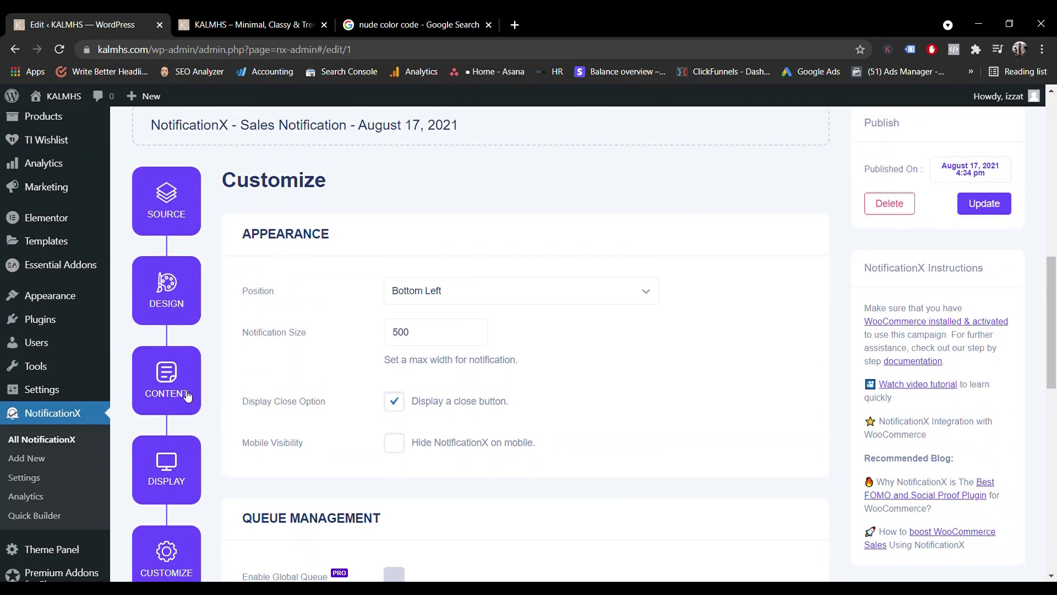
Review the notification's Source, Design, Content and Display settings, including the name choices in the notification template.
{"action": "left_click", "coordinate": [187, 216]}
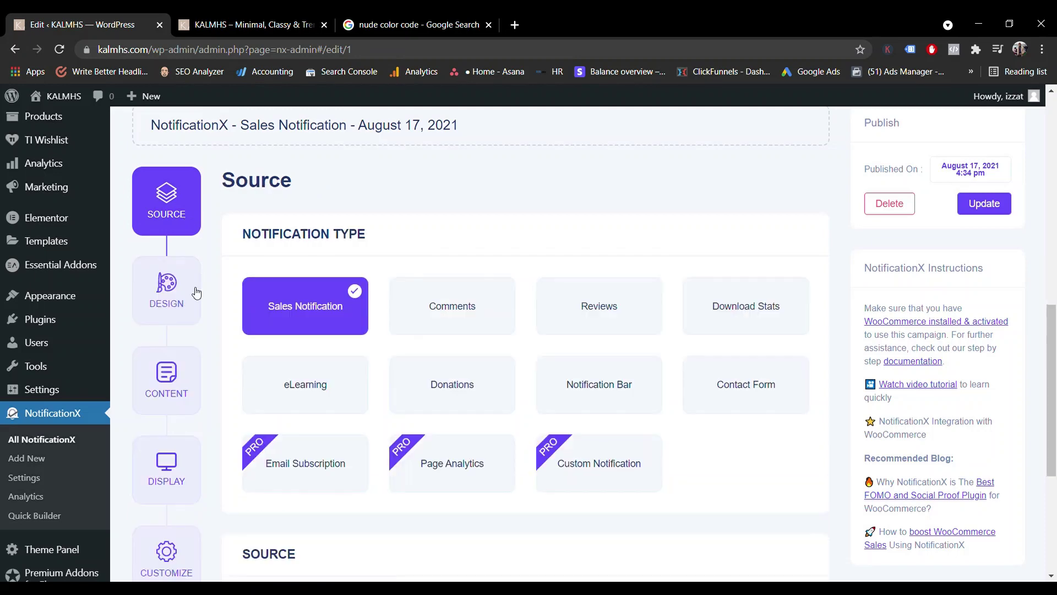
{"action": "left_click", "coordinate": [195, 295]}
{"action": "scroll", "coordinate": [190, 297], "scroll_direction": "down", "scroll_amount": 2}
{"action": "scroll", "coordinate": [185, 226], "scroll_direction": "up", "scroll_amount": 3}
{"action": "scroll", "coordinate": [192, 344], "scroll_direction": "down", "scroll_amount": 4}
{"action": "left_click", "coordinate": [185, 305]}
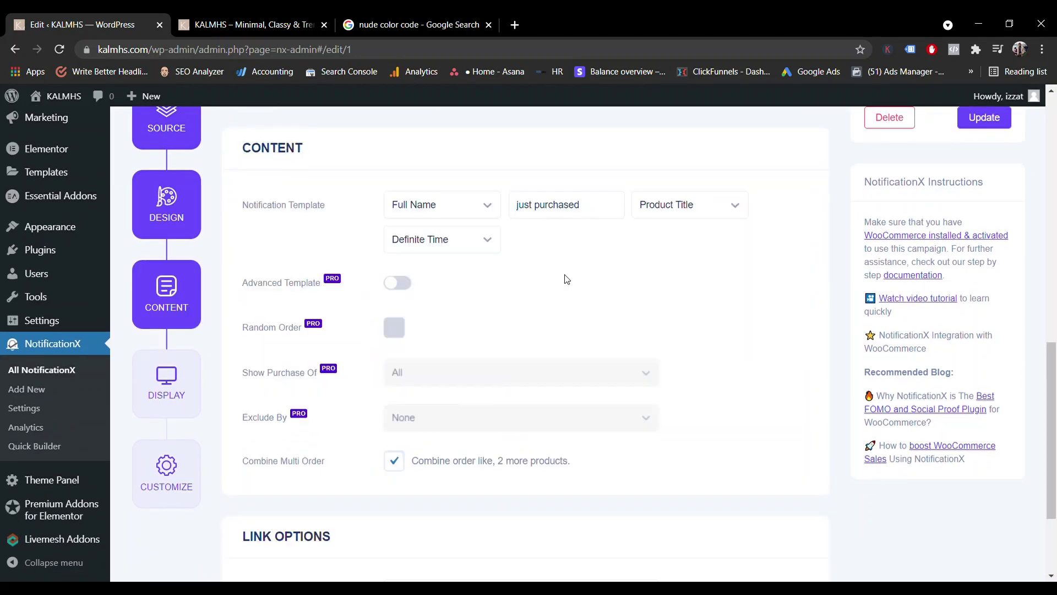
{"action": "left_click", "coordinate": [487, 211]}
{"action": "left_click", "coordinate": [487, 210]}
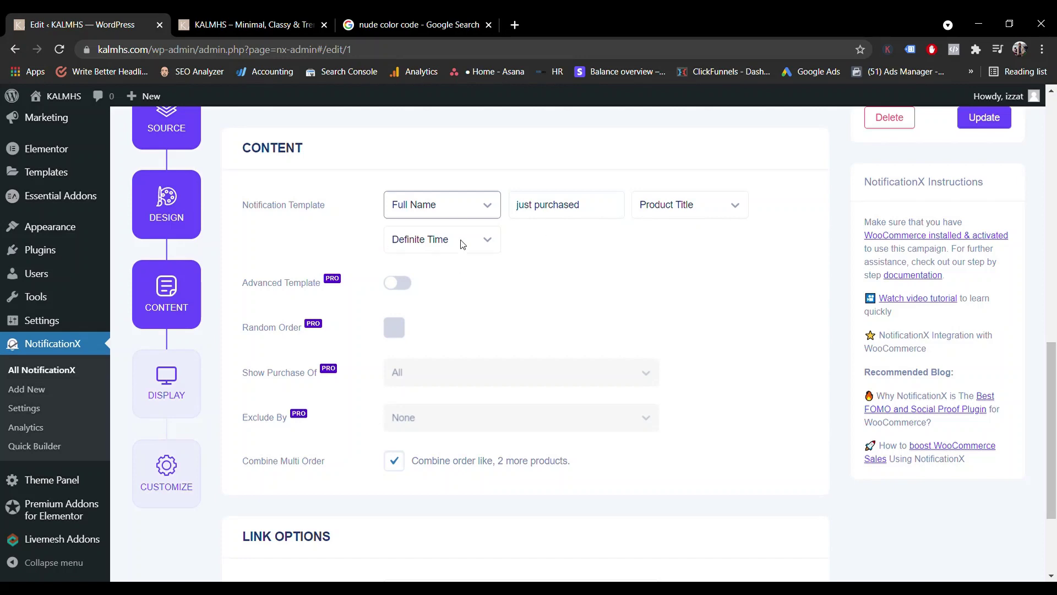
{"action": "left_click", "coordinate": [171, 381]}
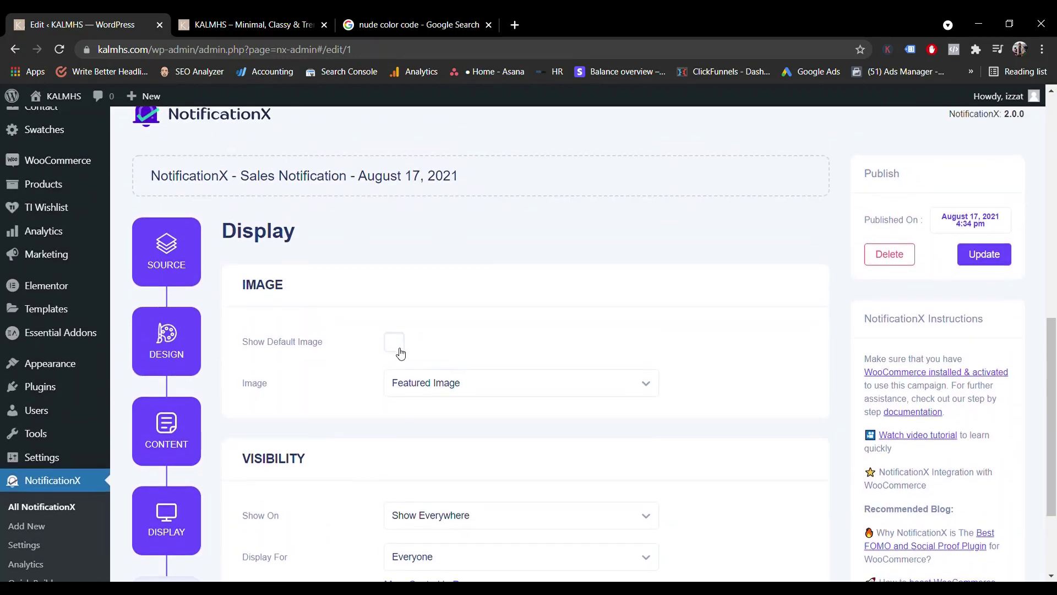
{"action": "scroll", "coordinate": [401, 353], "scroll_direction": "down", "scroll_amount": 3}
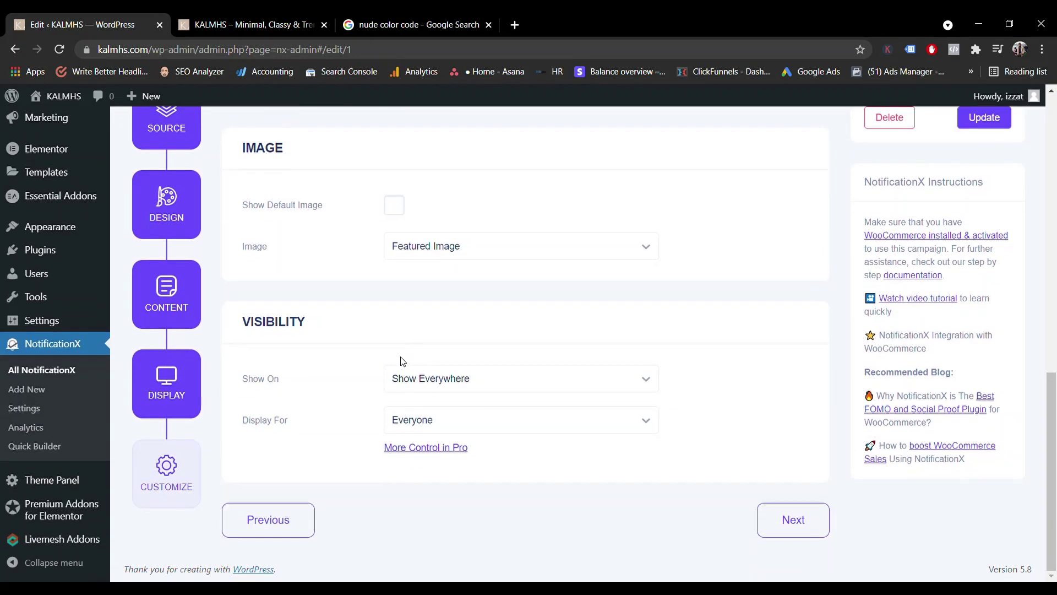
Set the notification's maximum width to 200 in the Customize settings.
{"action": "left_click", "coordinate": [171, 492]}
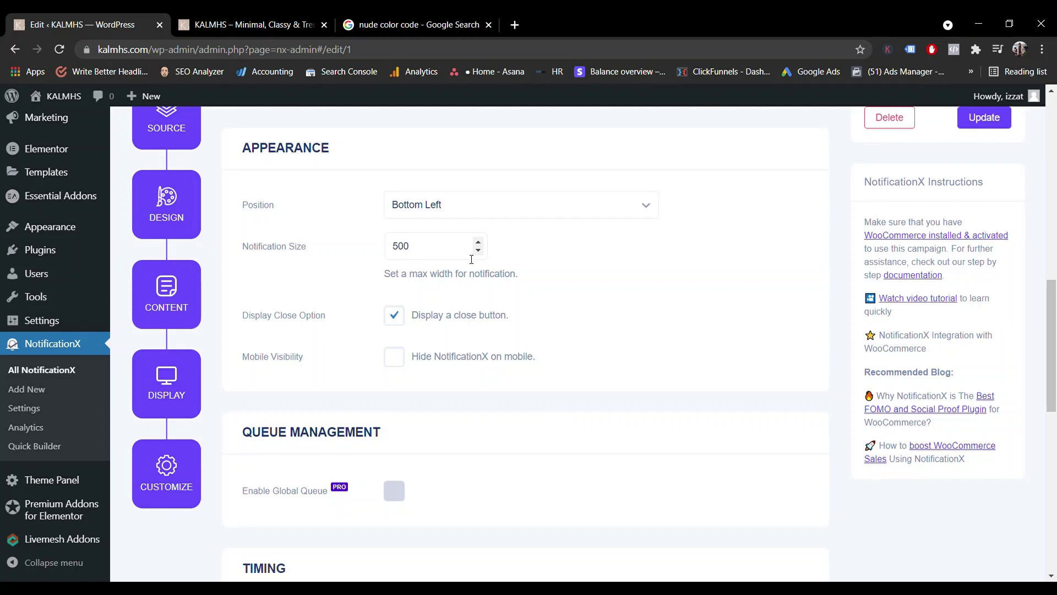
{"action": "left_click_drag", "start_coordinate": [463, 255], "coordinate": [386, 251]}
{"action": "type", "text": "200"}
{"action": "left_click", "coordinate": [719, 356]}
Review the timing options and set the notification to display conversions from the last 30 days.
{"action": "scroll", "coordinate": [398, 324], "scroll_direction": "down", "scroll_amount": 3}
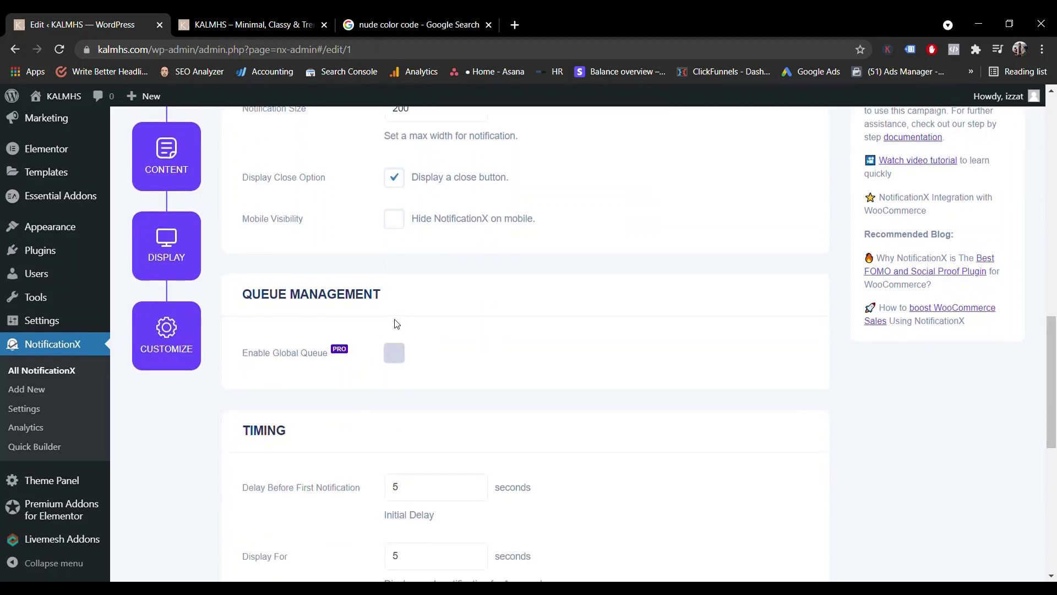
{"action": "scroll", "coordinate": [510, 285], "scroll_direction": "down", "scroll_amount": 4}
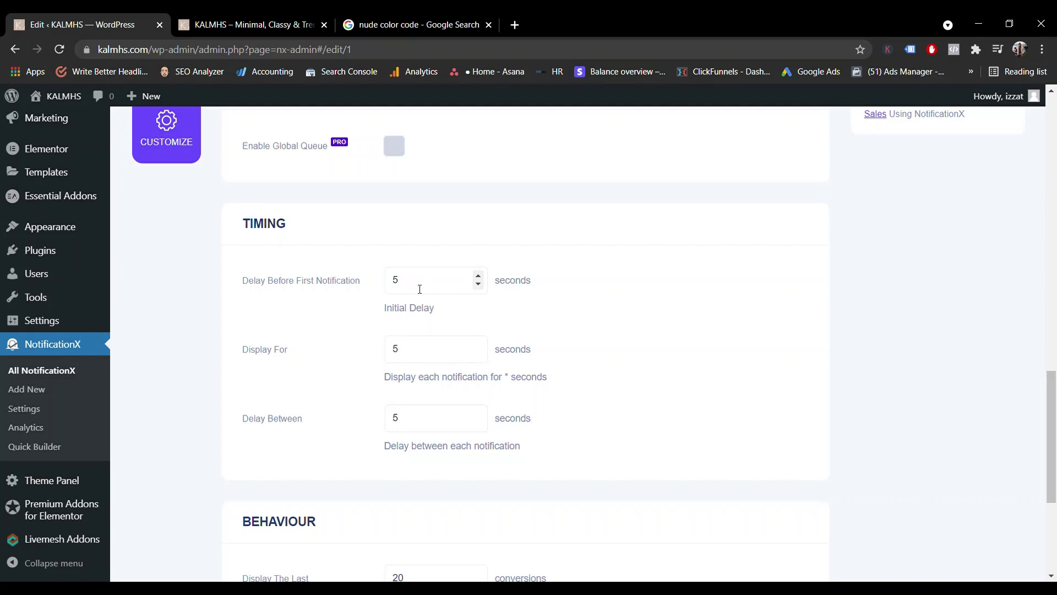
{"action": "scroll", "coordinate": [419, 286], "scroll_direction": "down", "scroll_amount": 3}
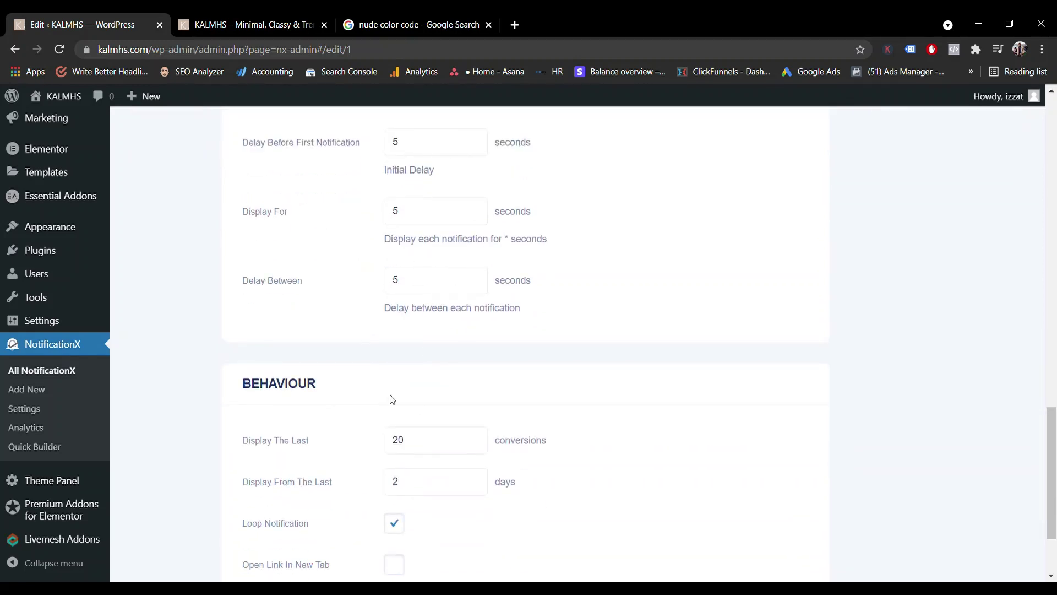
{"action": "scroll", "coordinate": [469, 236], "scroll_direction": "down", "scroll_amount": 2}
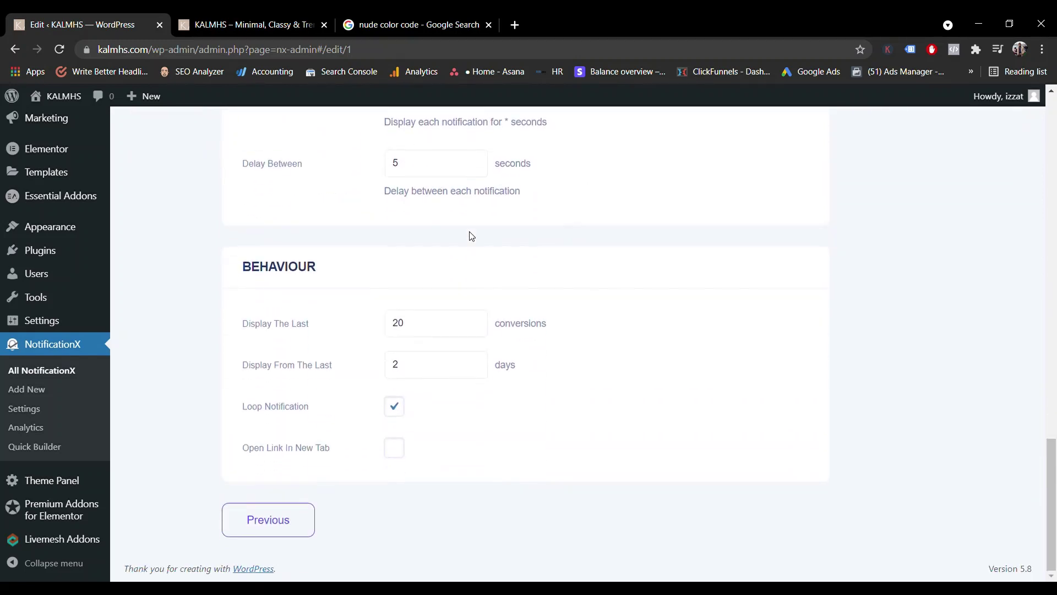
{"action": "left_click", "coordinate": [428, 374]}
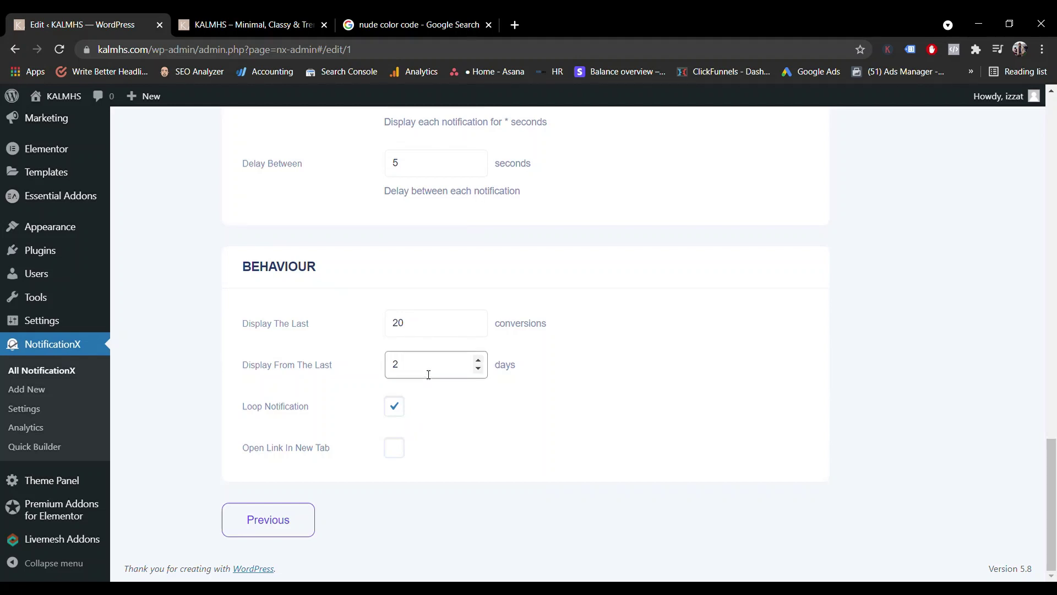
{"action": "key", "text": "BackSpace"}
{"action": "type", "text": "30"}
{"action": "left_click", "coordinate": [537, 401]}
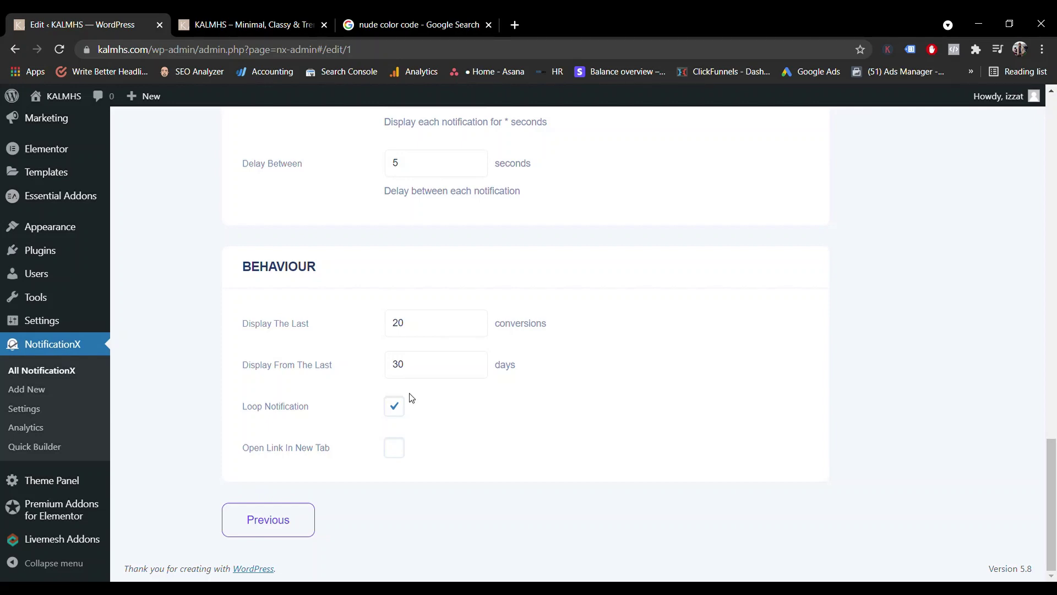
Save the updated sales notification settings.
{"action": "scroll", "coordinate": [649, 482], "scroll_direction": "up", "scroll_amount": 15}
{"action": "scroll", "coordinate": [655, 480], "scroll_direction": "up", "scroll_amount": 5}
{"action": "scroll", "coordinate": [659, 479], "scroll_direction": "down", "scroll_amount": 7}
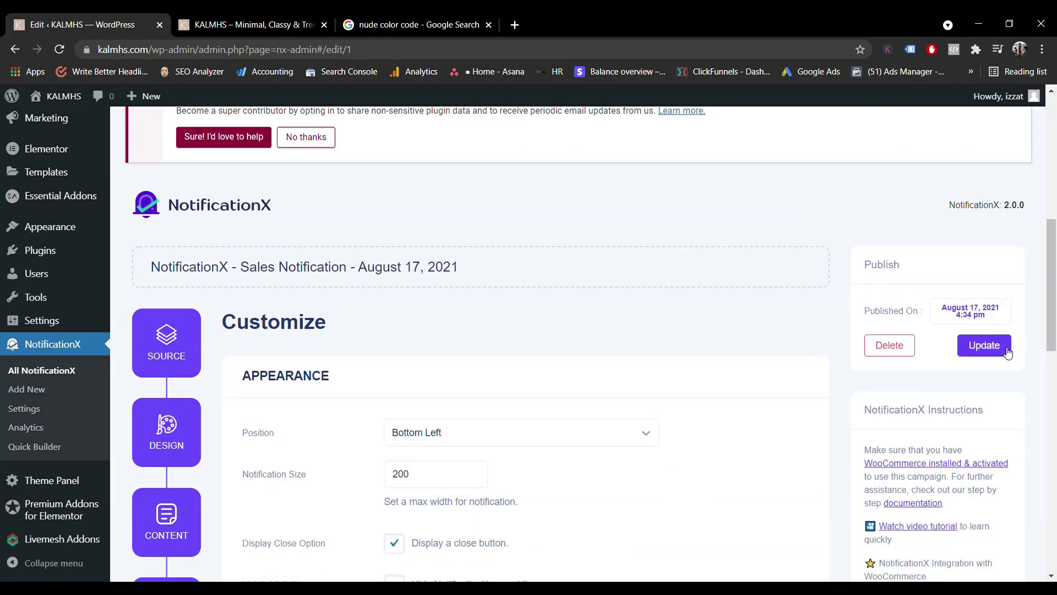
{"action": "scroll", "coordinate": [757, 388], "scroll_direction": "up", "scroll_amount": 2}
{"action": "scroll", "coordinate": [826, 374], "scroll_direction": "down", "scroll_amount": 2}
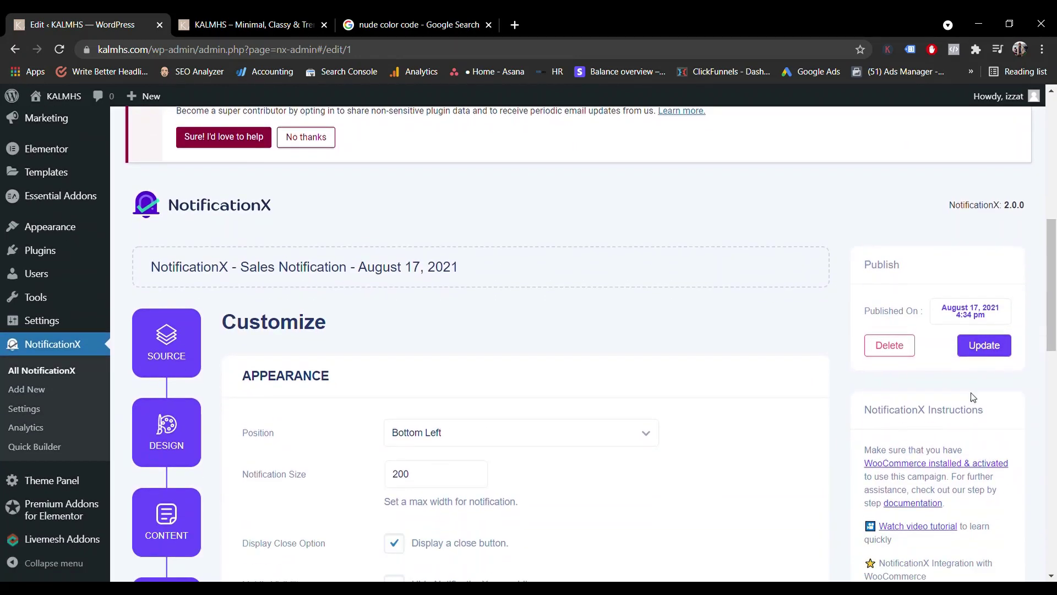
{"action": "left_click", "coordinate": [998, 352]}
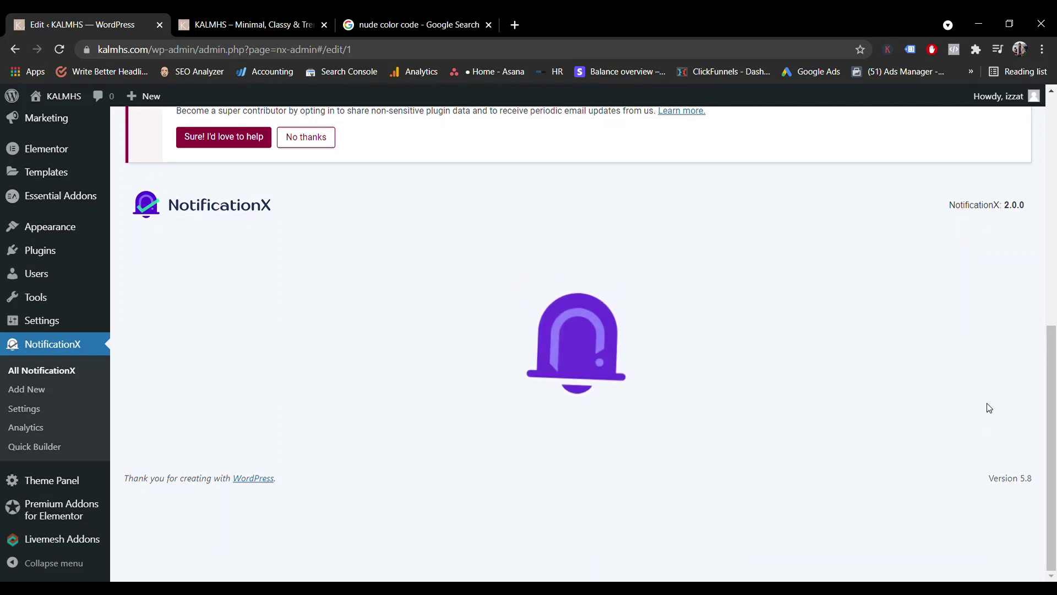
{"action": "scroll", "coordinate": [800, 438], "scroll_direction": "down", "scroll_amount": 4}
{"action": "scroll", "coordinate": [771, 434], "scroll_direction": "up", "scroll_amount": 5}
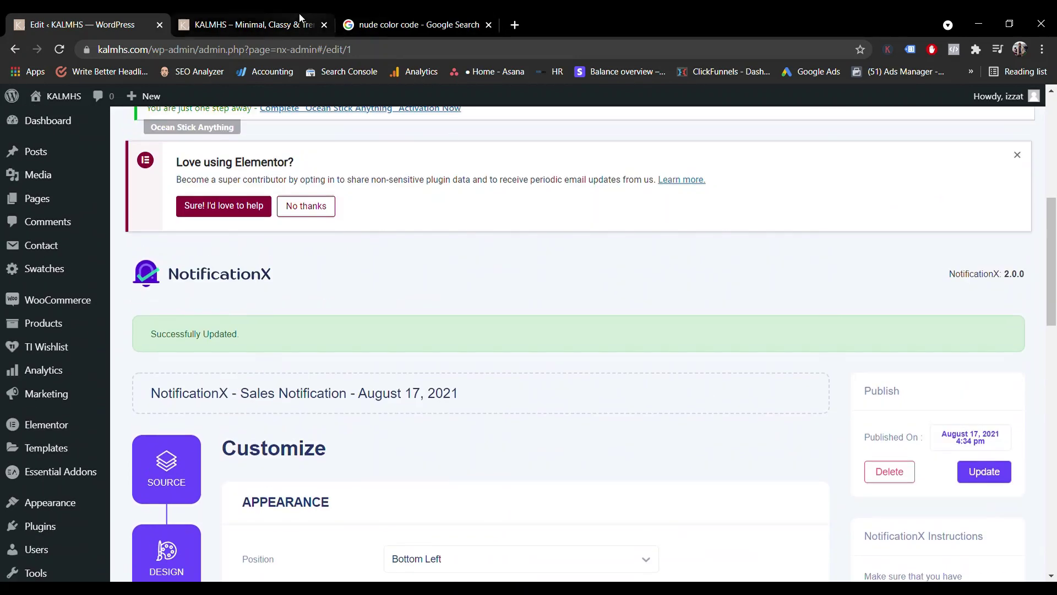
Reload the storefront home page and examine how the sales notification appears along the page.
{"action": "left_click", "coordinate": [316, 26]}
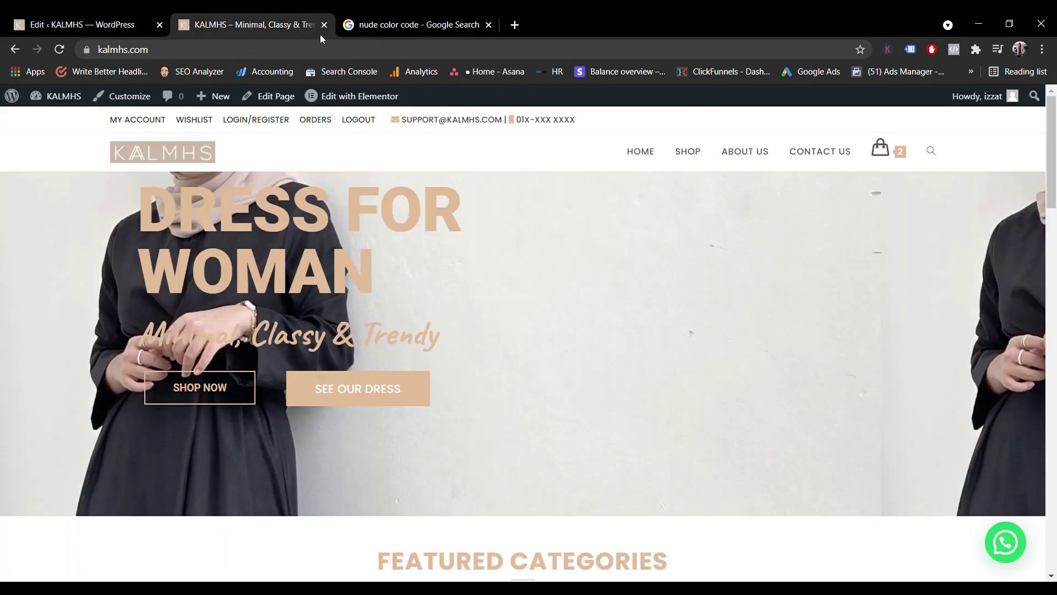
{"action": "left_click", "coordinate": [64, 54]}
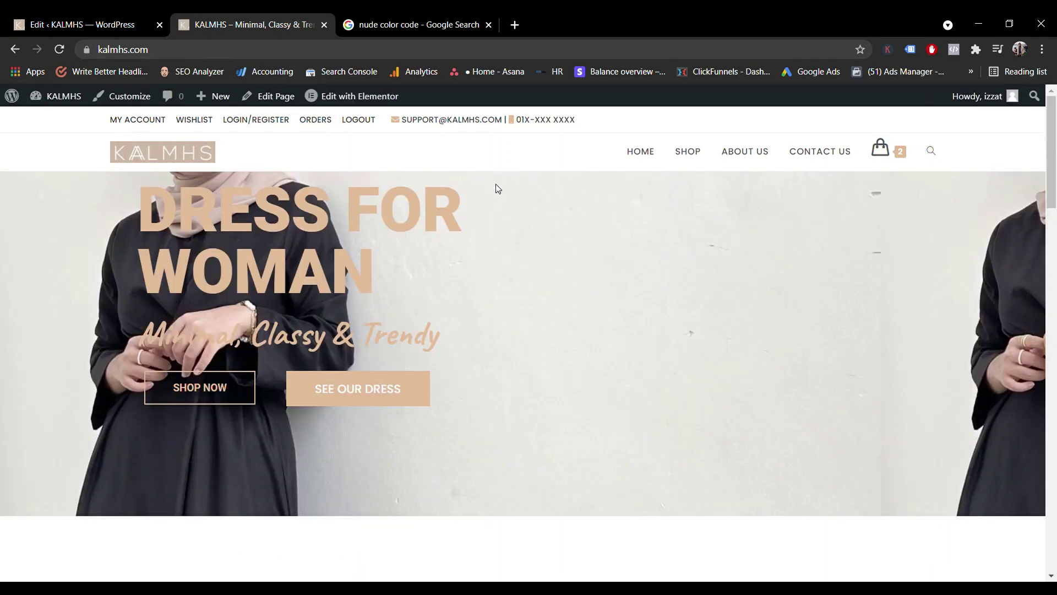
{"action": "scroll", "coordinate": [579, 259], "scroll_direction": "down", "scroll_amount": 5}
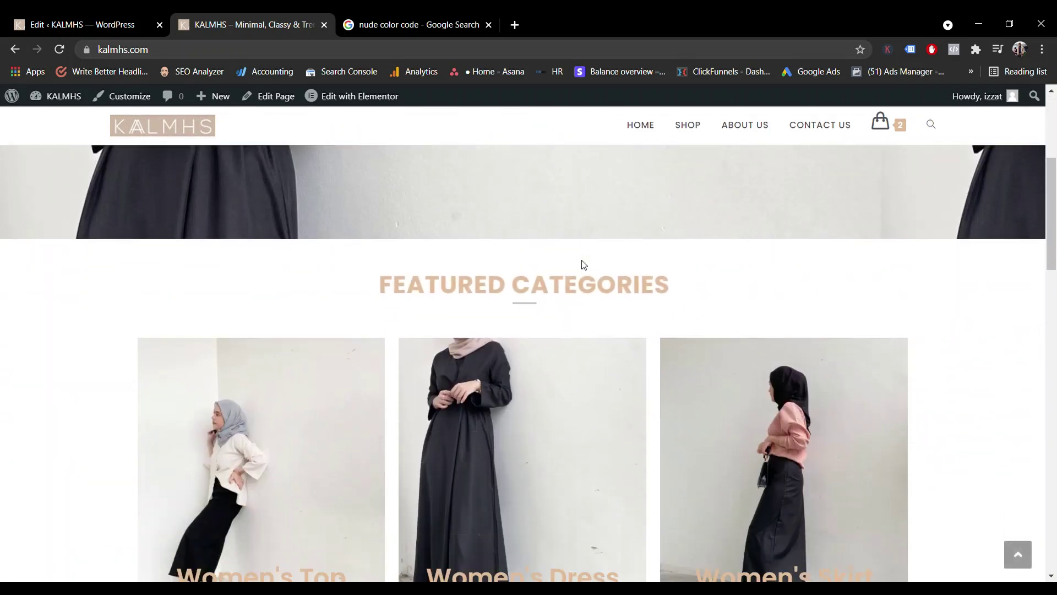
{"action": "scroll", "coordinate": [584, 264], "scroll_direction": "down", "scroll_amount": 8}
{"action": "scroll", "coordinate": [585, 264], "scroll_direction": "down", "scroll_amount": 9}
{"action": "scroll", "coordinate": [583, 263], "scroll_direction": "down", "scroll_amount": 6}
{"action": "scroll", "coordinate": [915, 392], "scroll_direction": "down", "scroll_amount": 2}
{"action": "scroll", "coordinate": [916, 392], "scroll_direction": "up", "scroll_amount": 4}
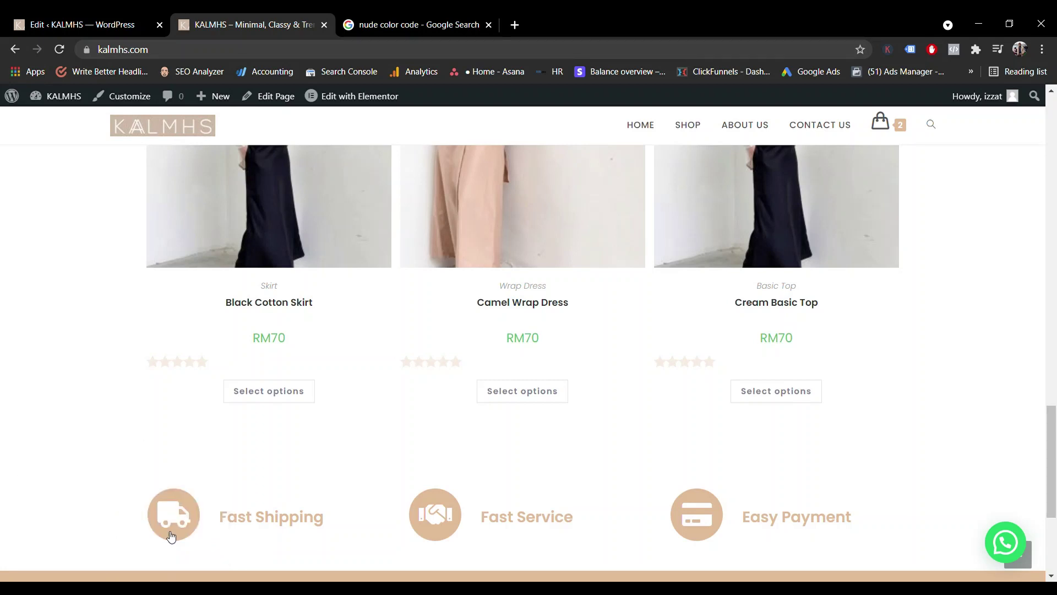
Set the sales notification's maximum width to 100 in the NotificationX Customize settings.
{"action": "left_click", "coordinate": [59, 18]}
{"action": "scroll", "coordinate": [448, 236], "scroll_direction": "down", "scroll_amount": 6}
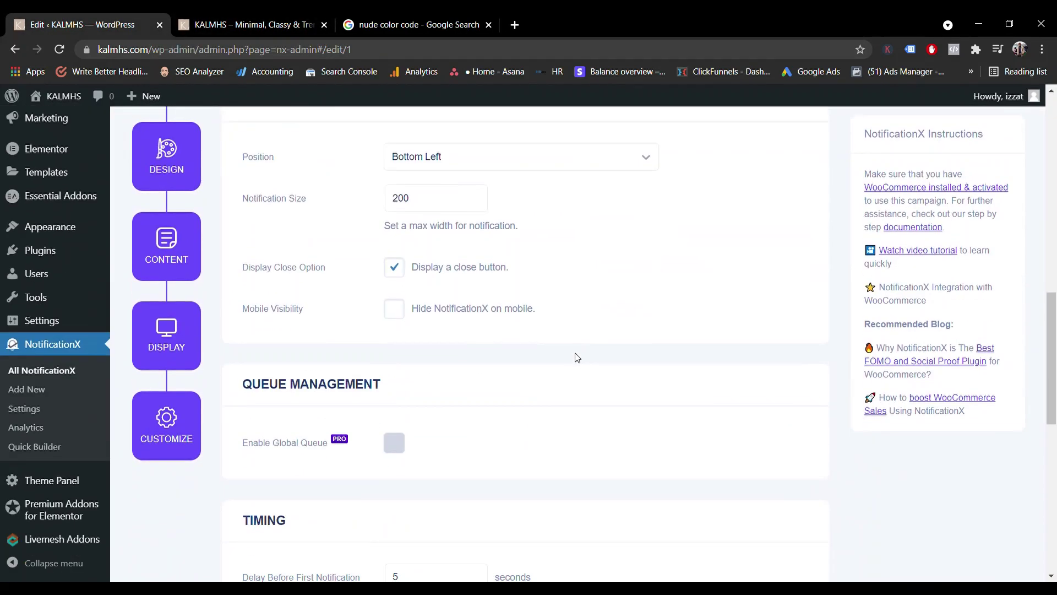
{"action": "double_click", "coordinate": [421, 209]}
{"action": "type", "text": "100"}
{"action": "scroll", "coordinate": [469, 293], "scroll_direction": "down", "scroll_amount": 6}
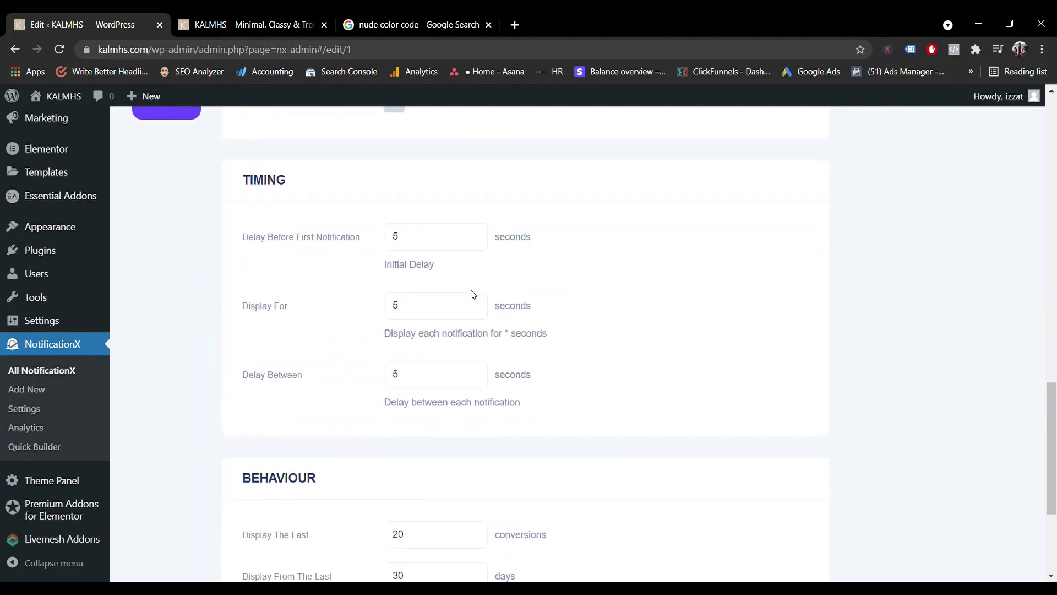
{"action": "scroll", "coordinate": [552, 345], "scroll_direction": "up", "scroll_amount": 10}
{"action": "scroll", "coordinate": [627, 390], "scroll_direction": "down", "scroll_amount": 3}
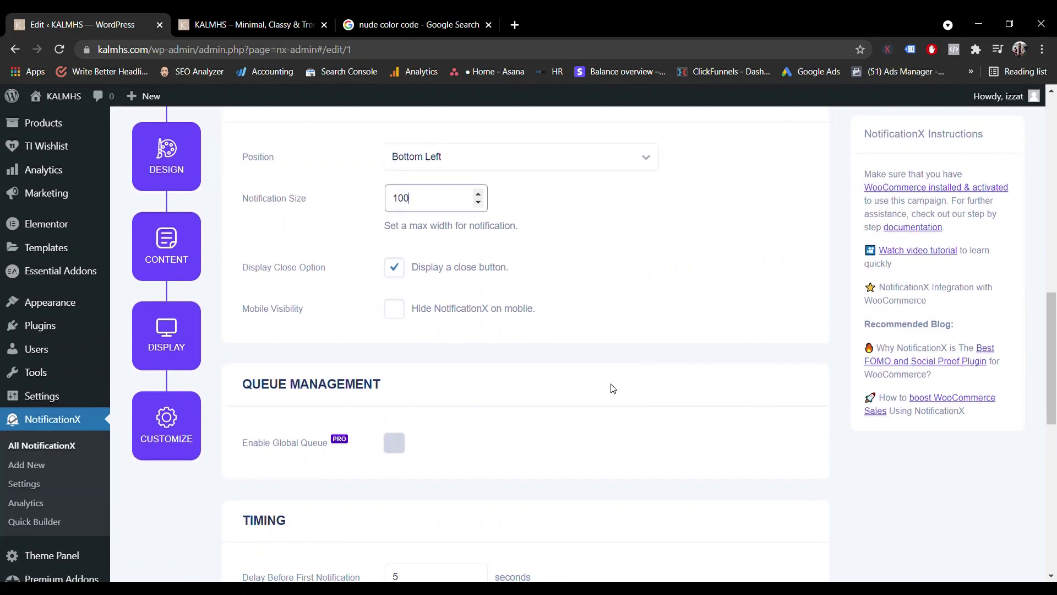
{"action": "scroll", "coordinate": [241, 395], "scroll_direction": "up", "scroll_amount": 1}
Set the name variable in the notification template to First Name and save the updated notification.
{"action": "left_click", "coordinate": [170, 417]}
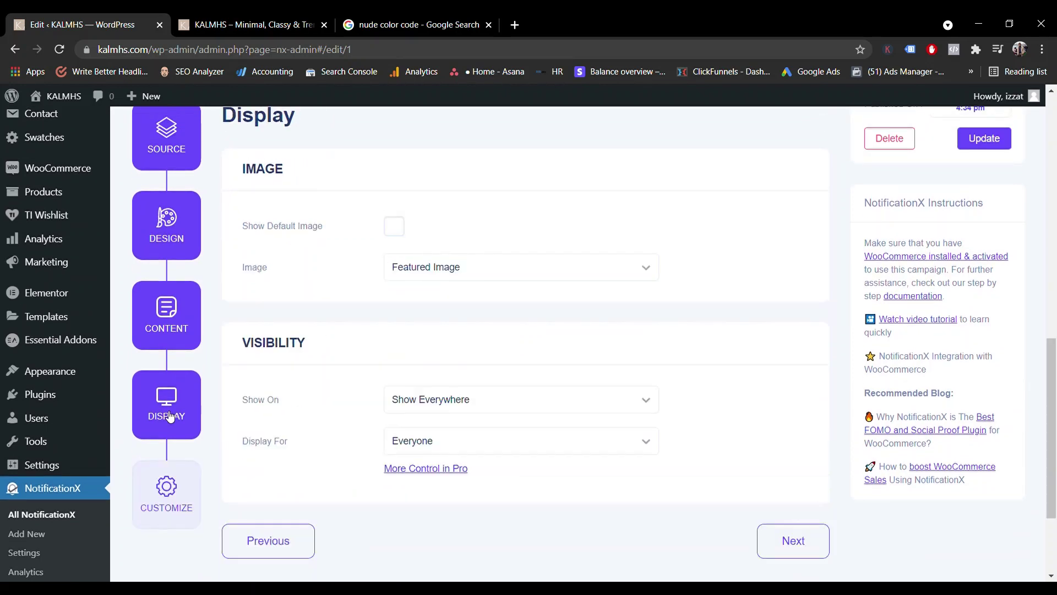
{"action": "left_click", "coordinate": [173, 319]}
{"action": "left_click", "coordinate": [494, 228]}
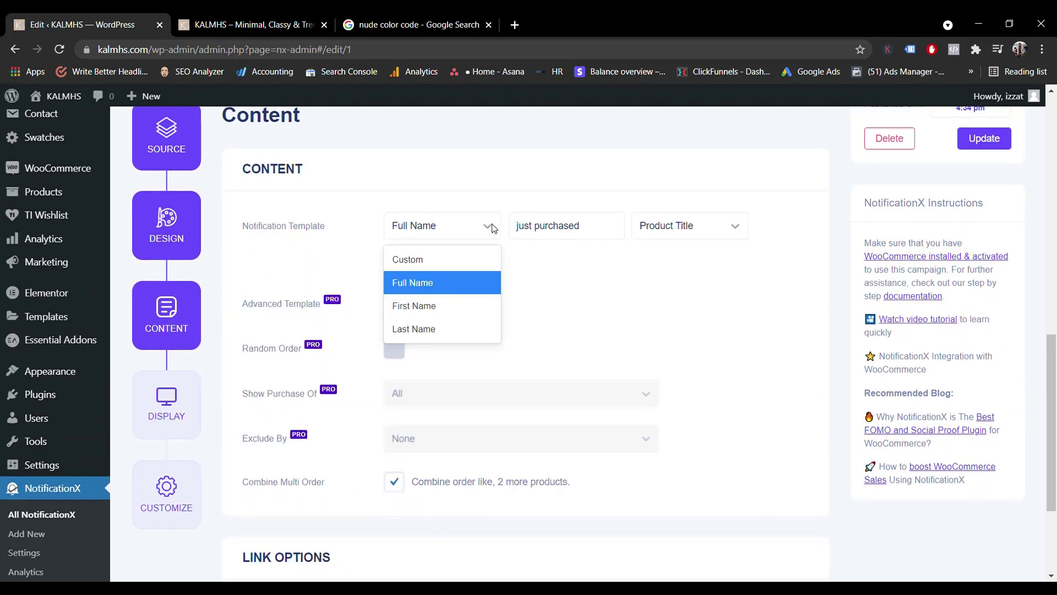
{"action": "left_click", "coordinate": [466, 306]}
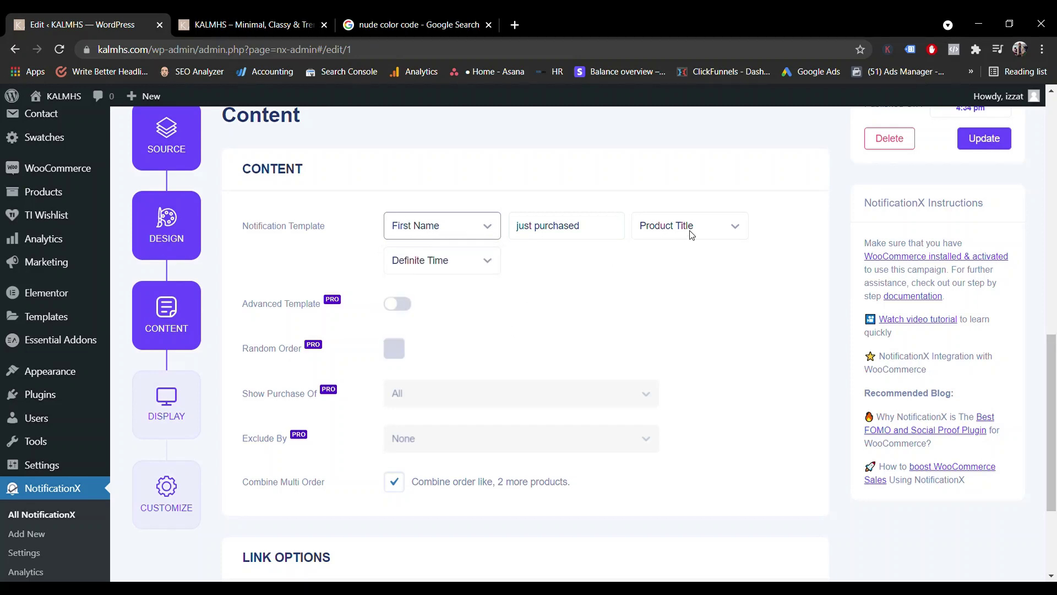
{"action": "left_click", "coordinate": [984, 139]}
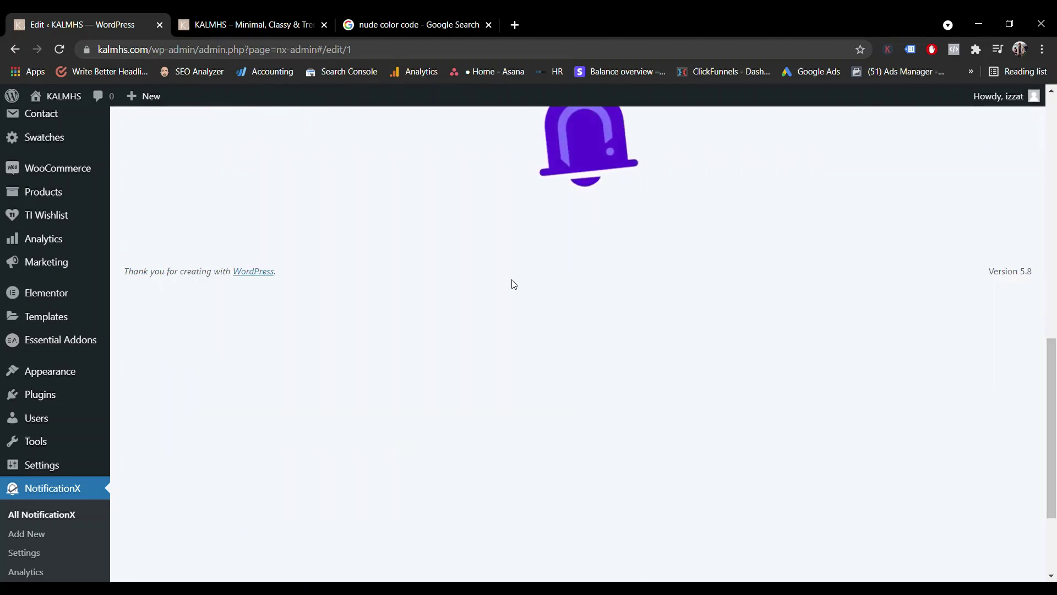
Check the progress of the notification update and the popup on the storefront page.
{"action": "left_click", "coordinate": [272, 18]}
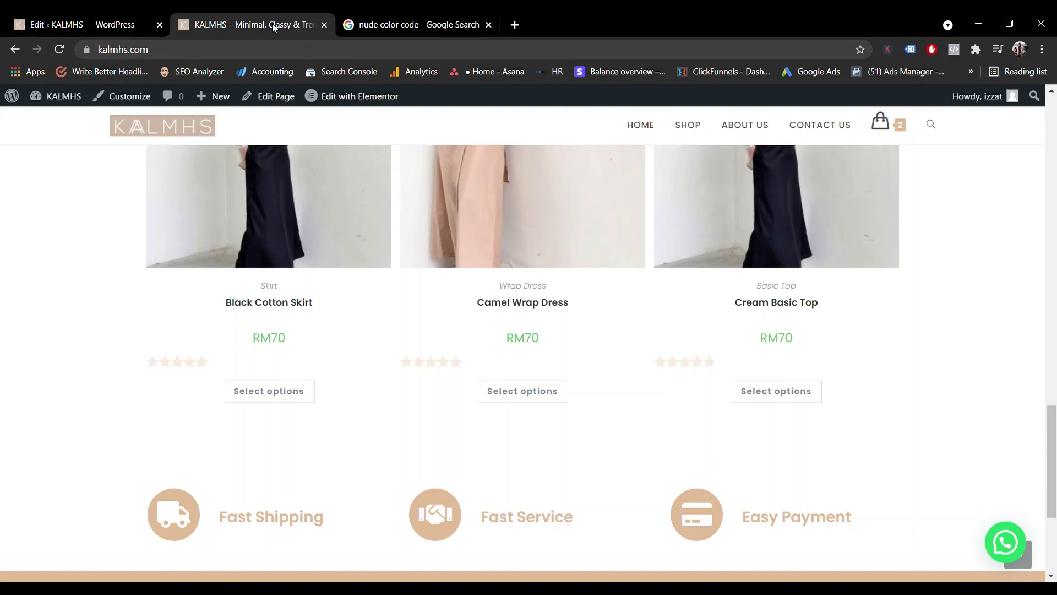
{"action": "left_click", "coordinate": [97, 16]}
{"action": "left_click", "coordinate": [199, 13]}
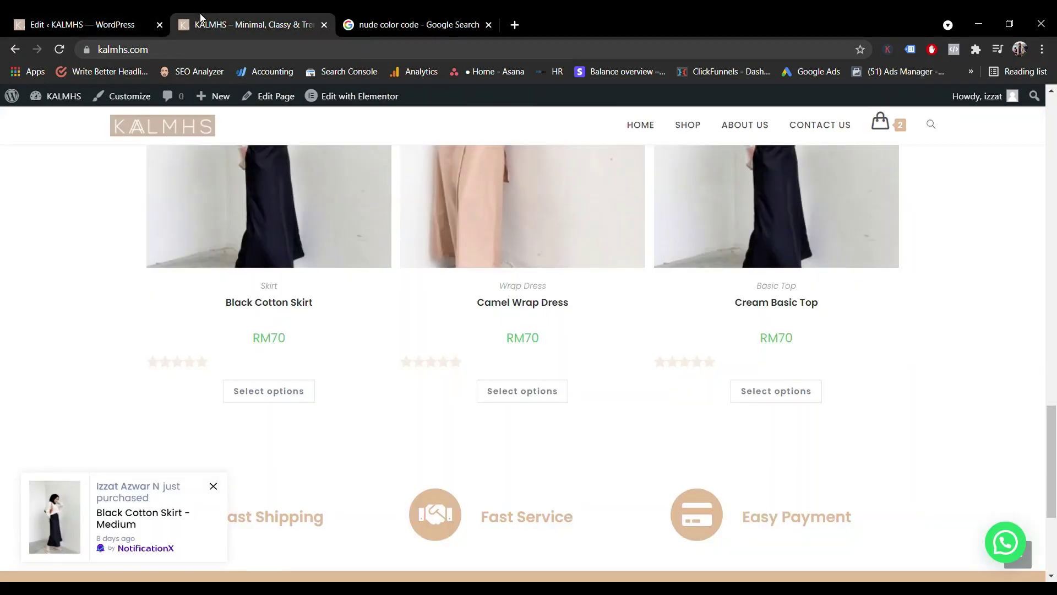
{"action": "left_click", "coordinate": [51, 13]}
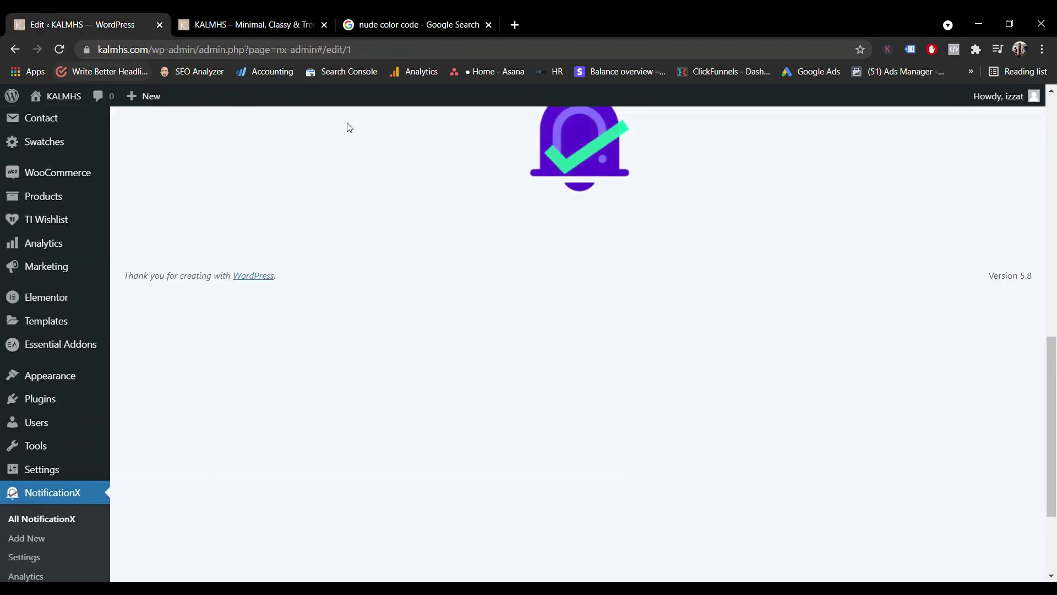
{"action": "scroll", "coordinate": [411, 236], "scroll_direction": "down", "scroll_amount": 1}
{"action": "left_click", "coordinate": [298, 22]}
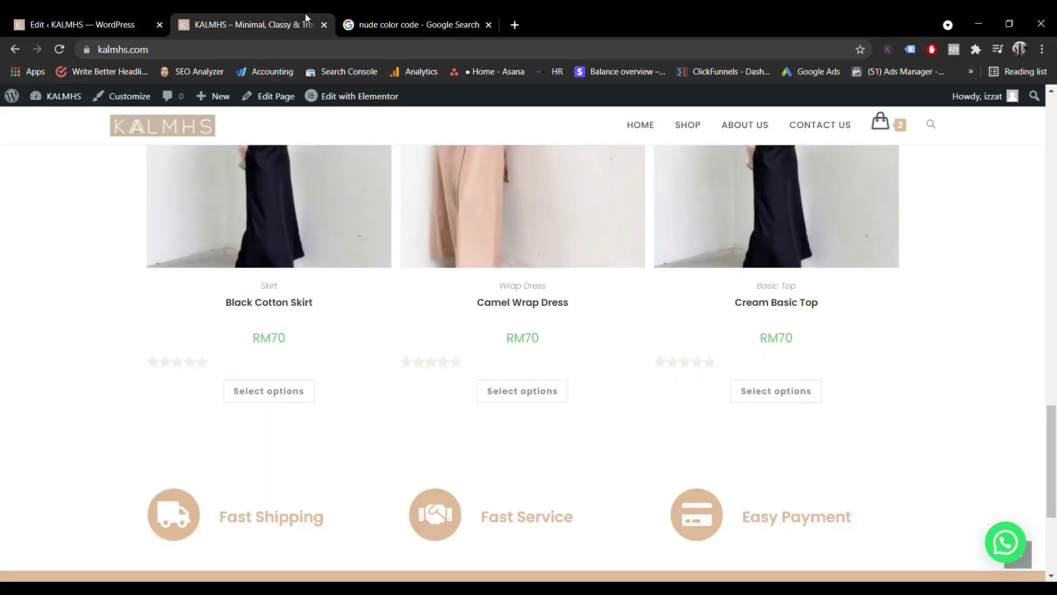
{"action": "left_click", "coordinate": [134, 13]}
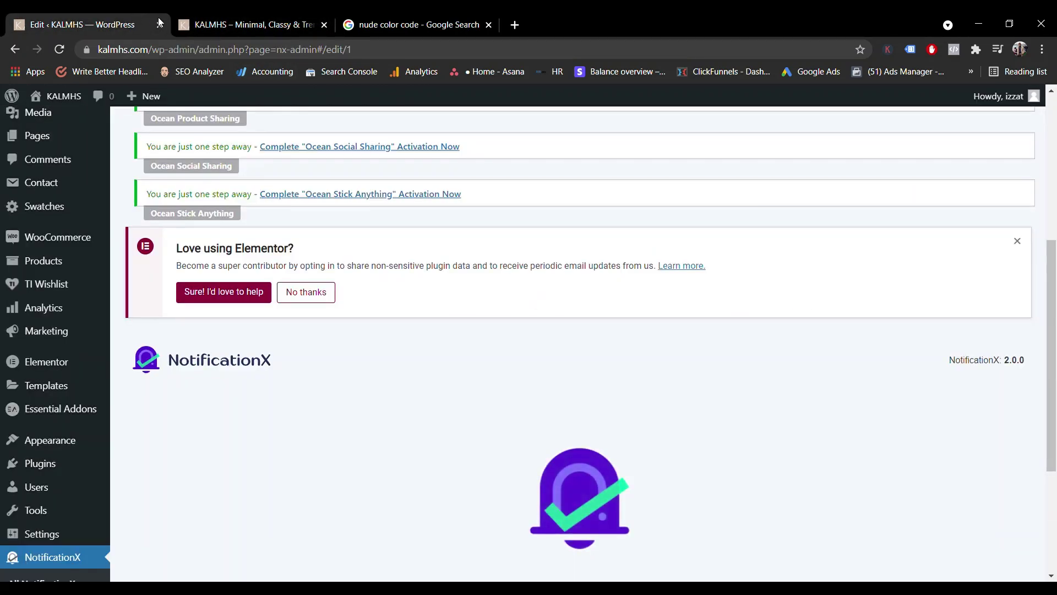
{"action": "scroll", "coordinate": [633, 427], "scroll_direction": "down", "scroll_amount": 2}
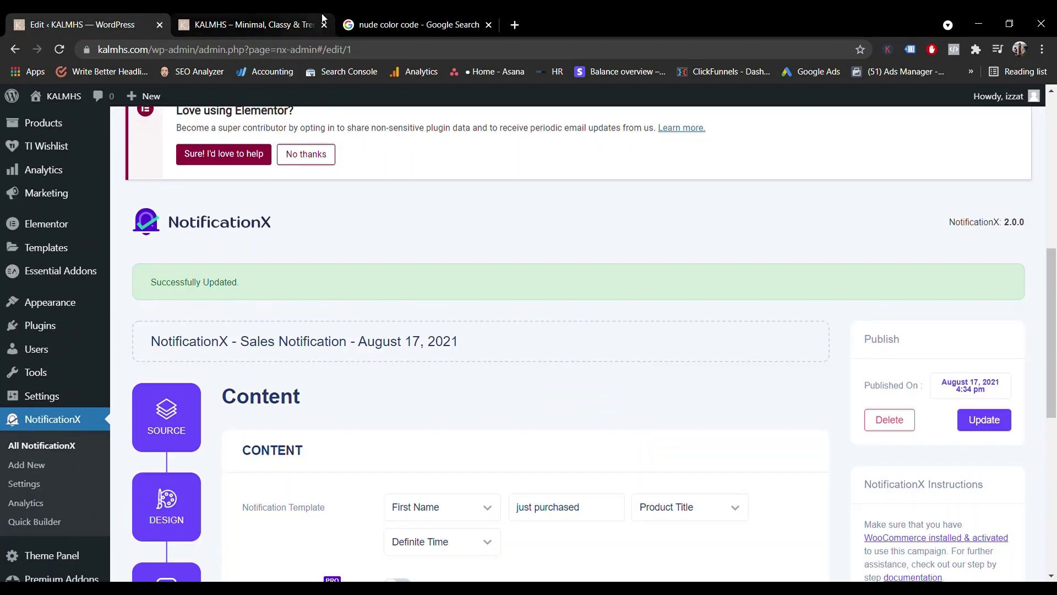
Reload the storefront home page and examine the buyer name and size of the updated sales notification.
{"action": "left_click", "coordinate": [250, 24]}
{"action": "left_click", "coordinate": [66, 48]}
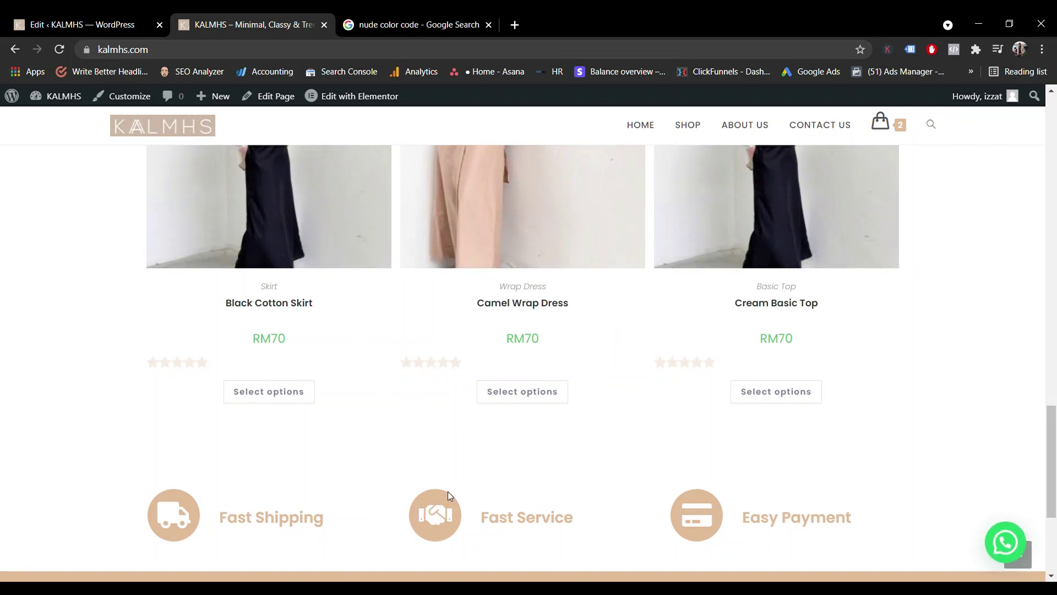
{"action": "scroll", "coordinate": [308, 457], "scroll_direction": "down", "scroll_amount": 4}
{"action": "scroll", "coordinate": [309, 457], "scroll_direction": "up", "scroll_amount": 15}
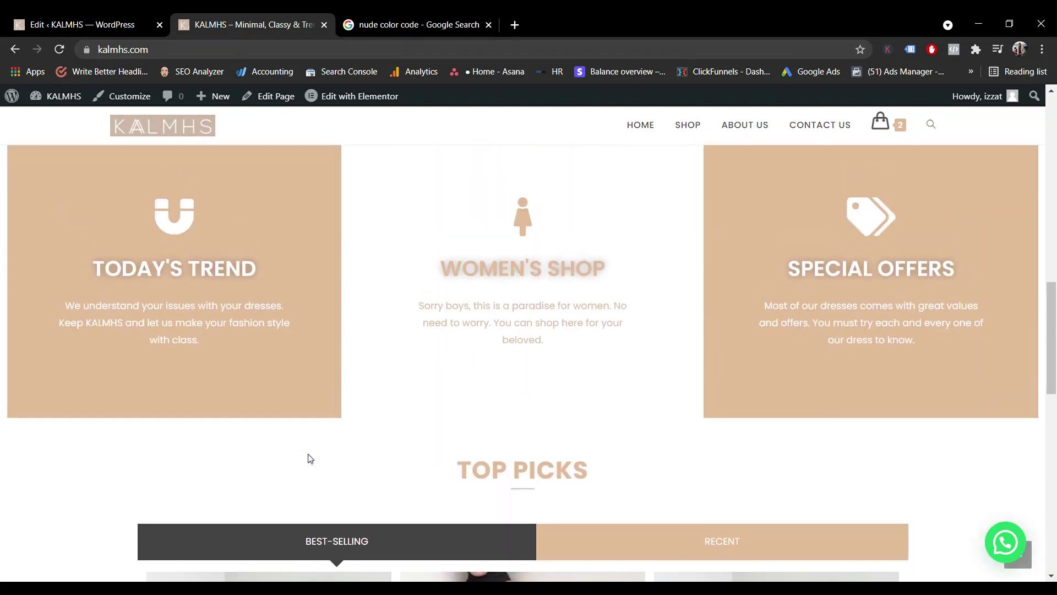
{"action": "scroll", "coordinate": [309, 458], "scroll_direction": "up", "scroll_amount": 10}
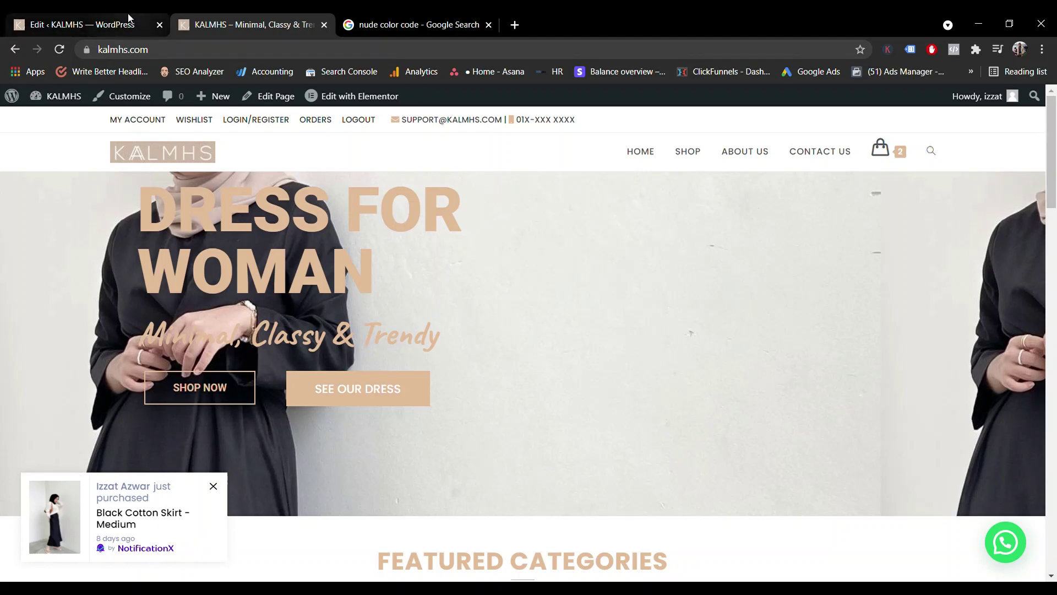
{"action": "left_click", "coordinate": [128, 18]}
{"action": "scroll", "coordinate": [523, 361], "scroll_direction": "down", "scroll_amount": 1}
{"action": "scroll", "coordinate": [566, 519], "scroll_direction": "up", "scroll_amount": 3}
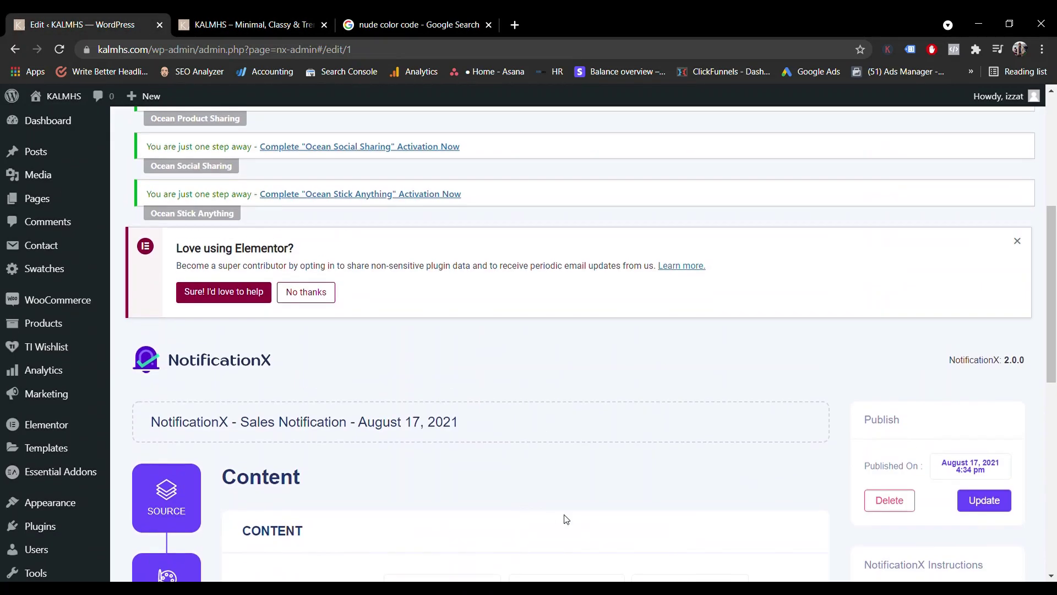
{"action": "left_click", "coordinate": [274, 18]}
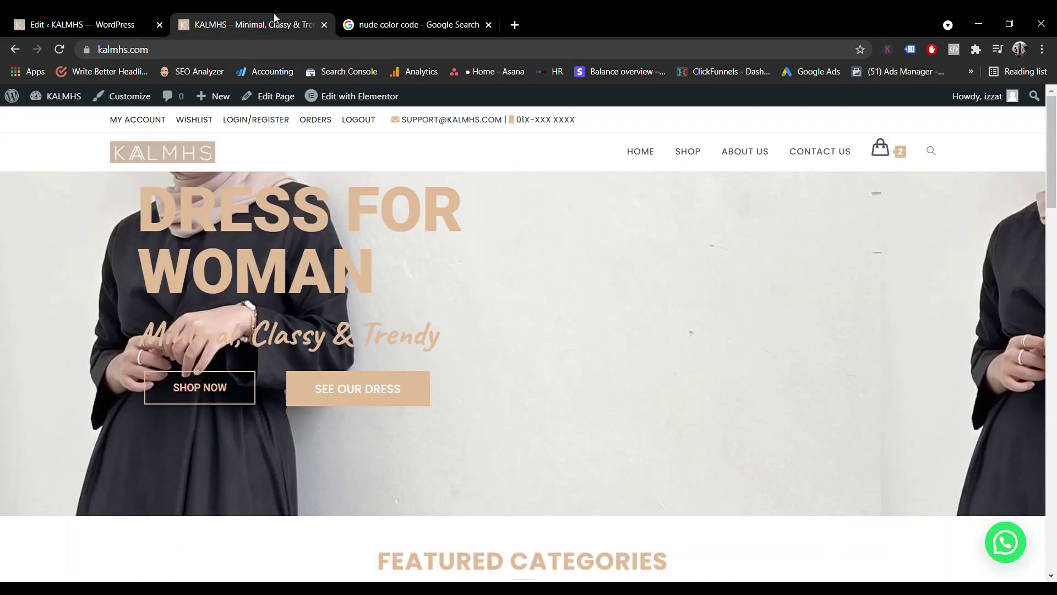